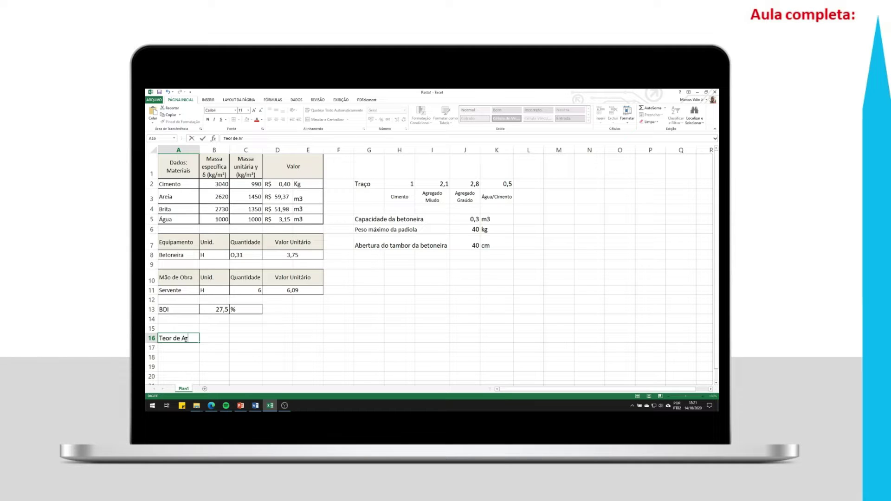
Complete the label in A16 as "Teor de Argamassa:".
type("rgamassa:")
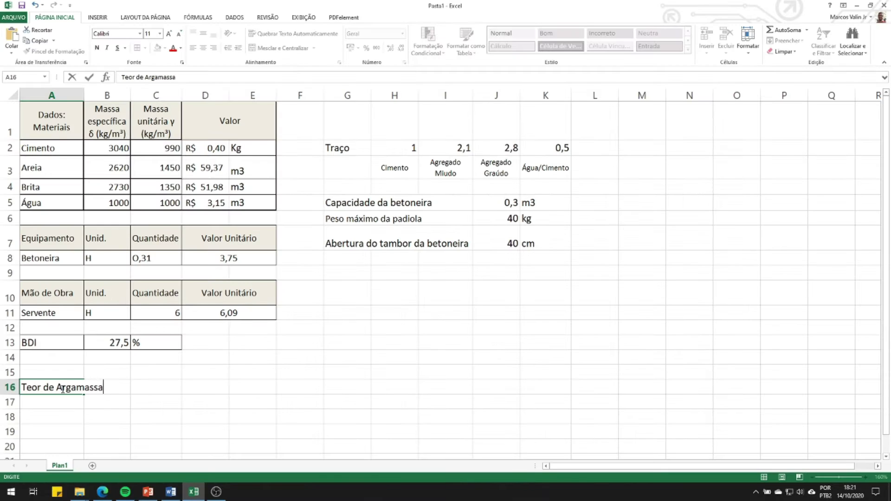
key("Return")
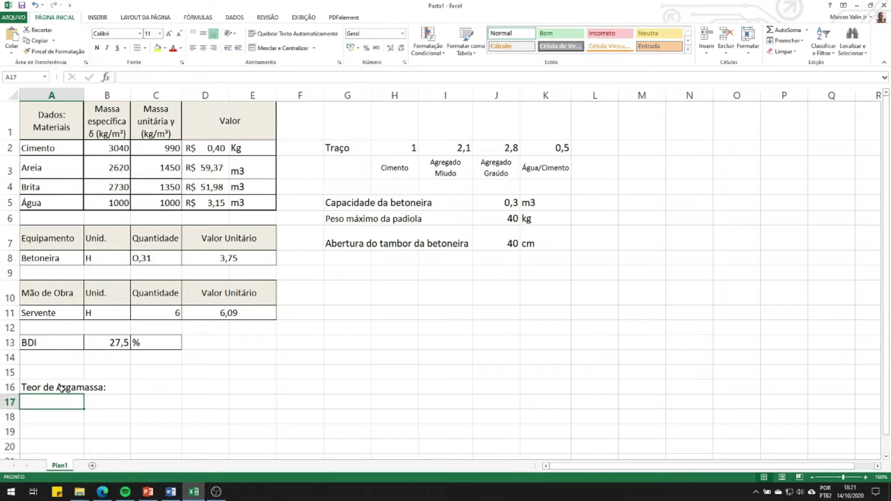
Review the Traço proportions for cement, fine aggregate, coarse aggregate and water/cement in H2:K2.
left_click(410, 149)
left_click(445, 150)
left_click(404, 148)
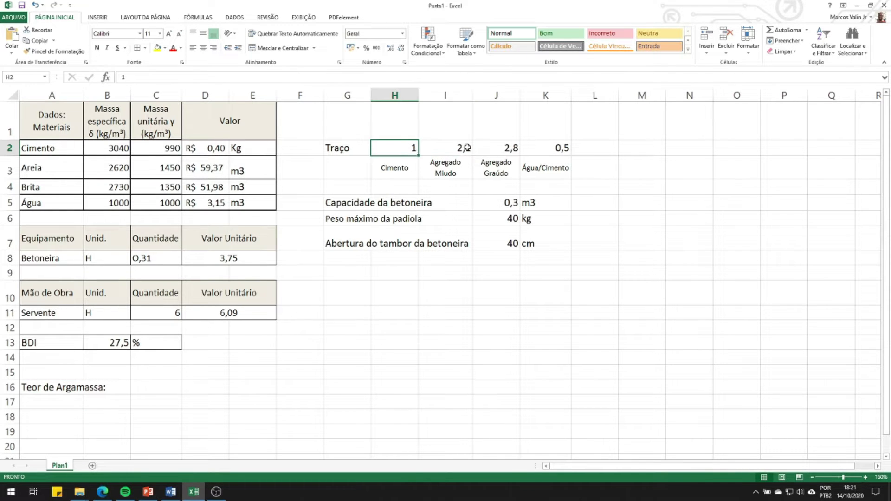
left_click(454, 148)
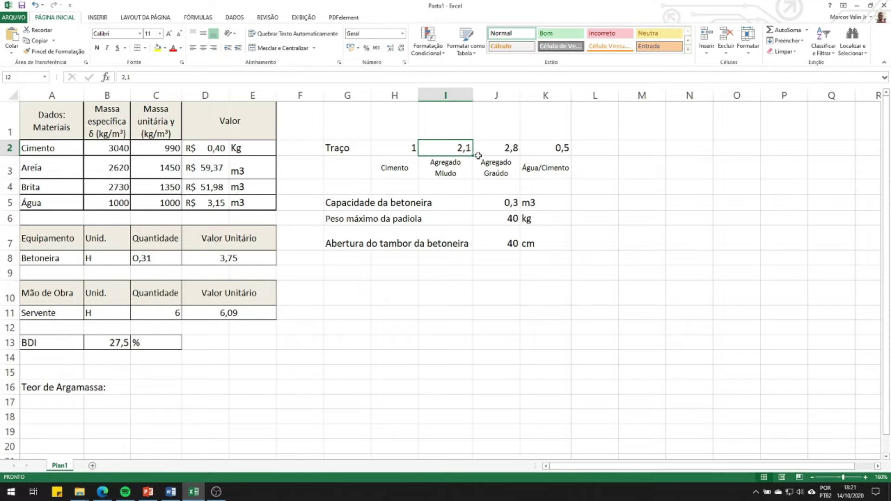
left_click(495, 153)
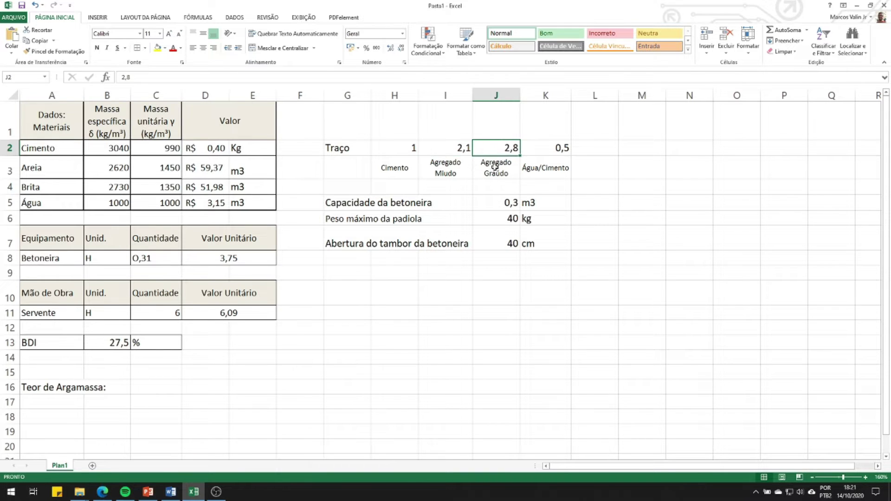
left_click(555, 154)
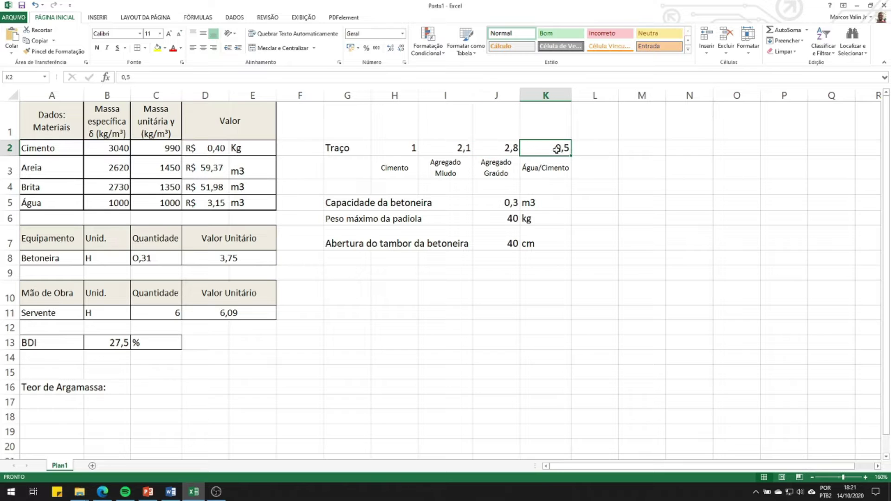
left_click(556, 173)
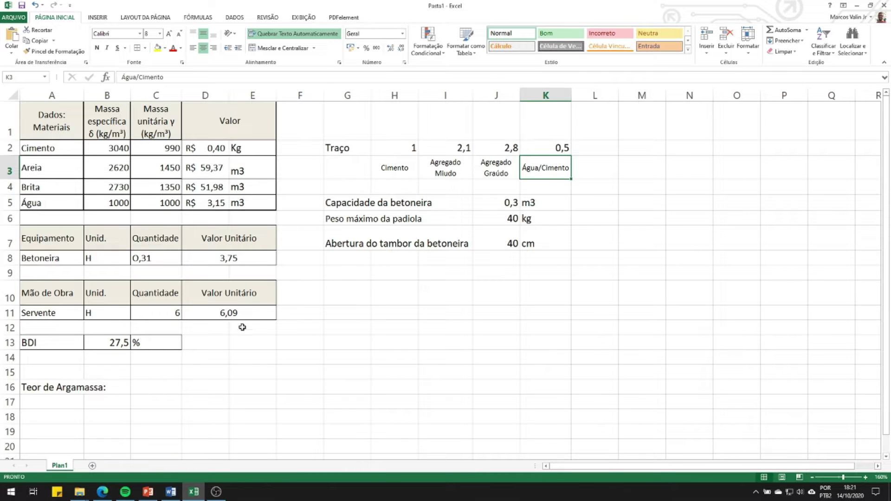
Draft the Teor de Argamassa formula in C16 as =(1+A)/(1+M), using letters as placeholders.
left_click(159, 391)
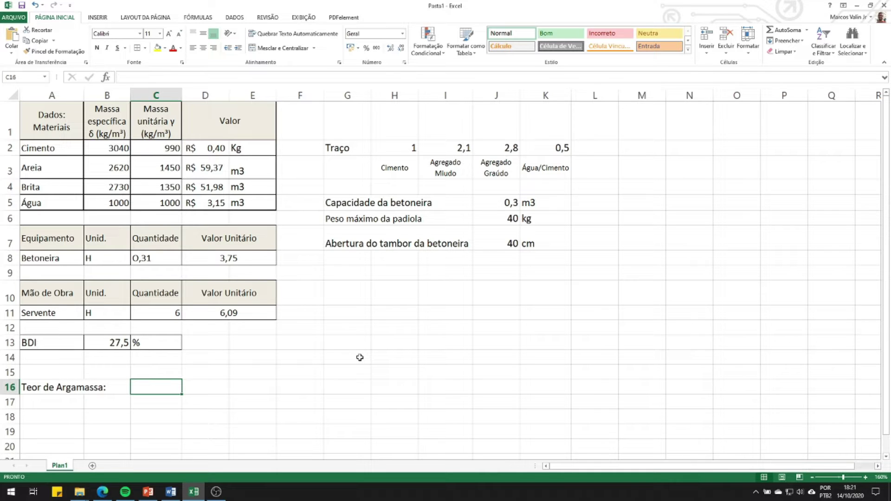
type("=")
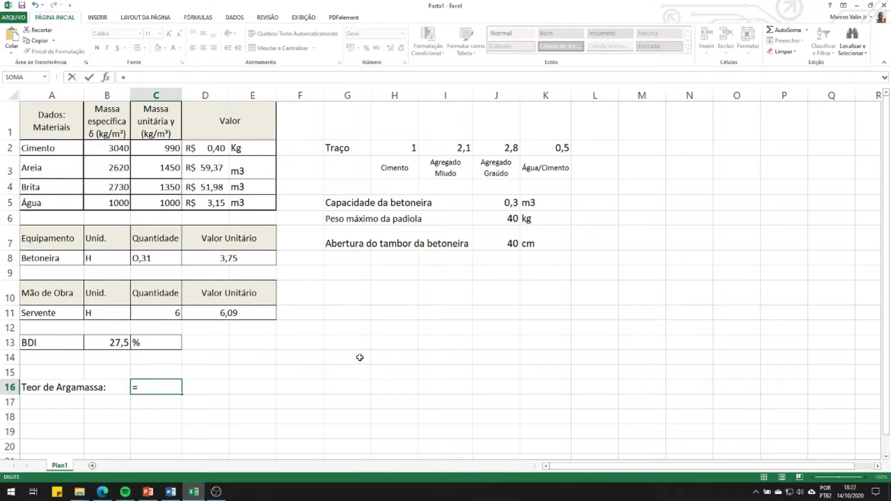
type("(1+A")
key("BackSpace")
key("BackSpace")
type("+A")
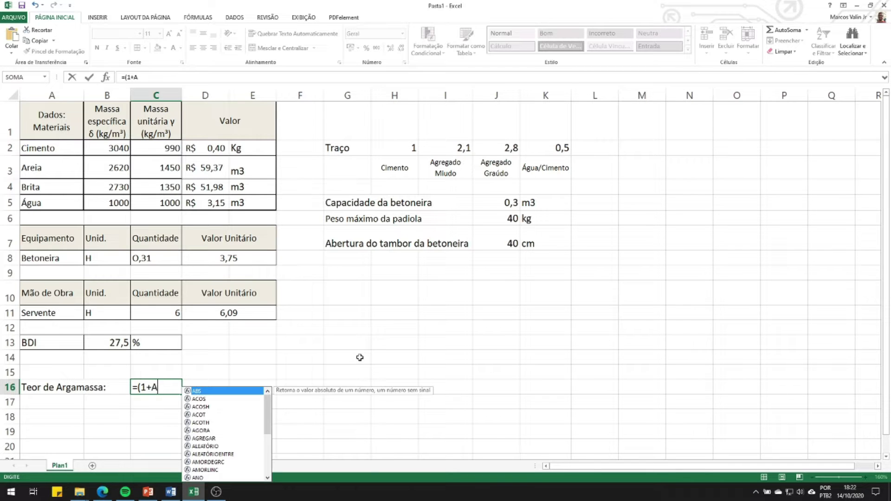
type(")/(1")
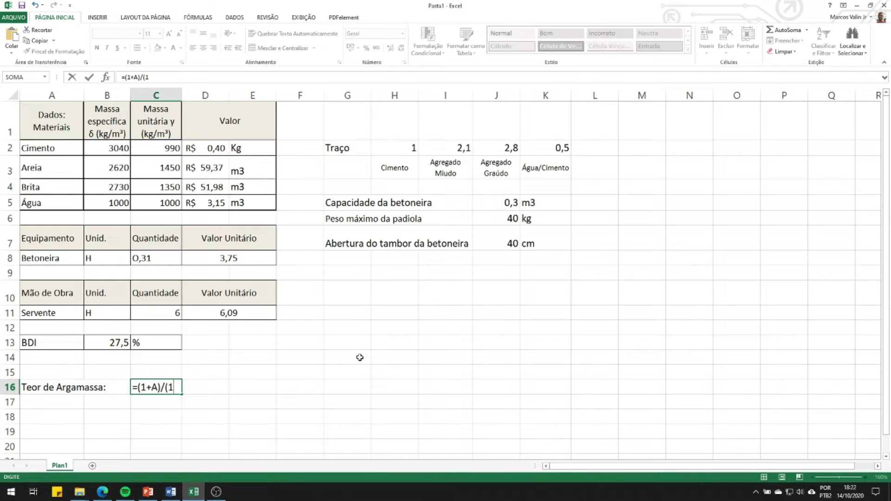
type("+M")
Replace the placeholder A in the C16 formula with a reference to the fine aggregate proportion in I2.
double_click(153, 387)
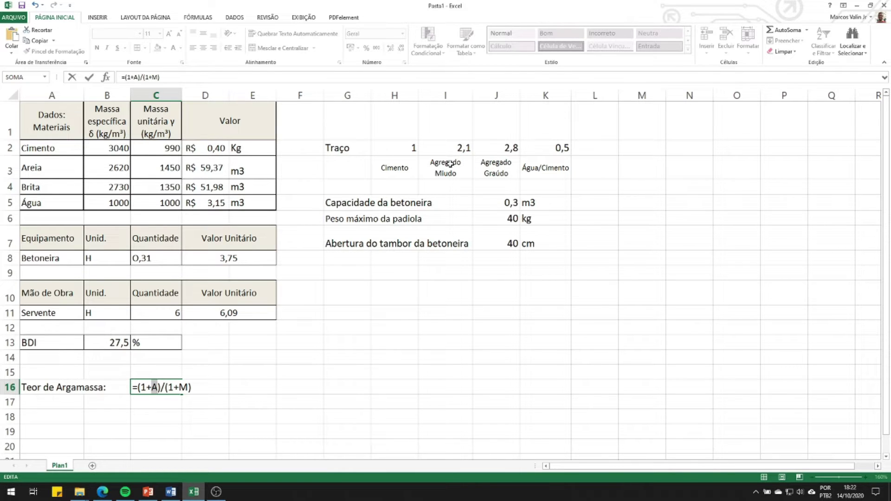
key("BackSpace")
left_click(465, 147)
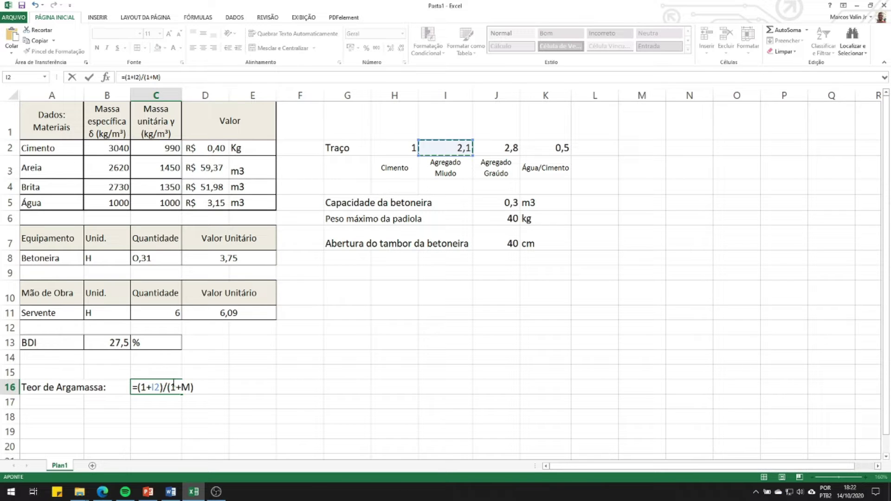
Replace the placeholder M with (I2+J2) and complete the C16 formula as =(1+I2)/(1+(I2+J2)).
left_click(191, 387)
key("BackSpace")
type("(")
left_click(454, 148)
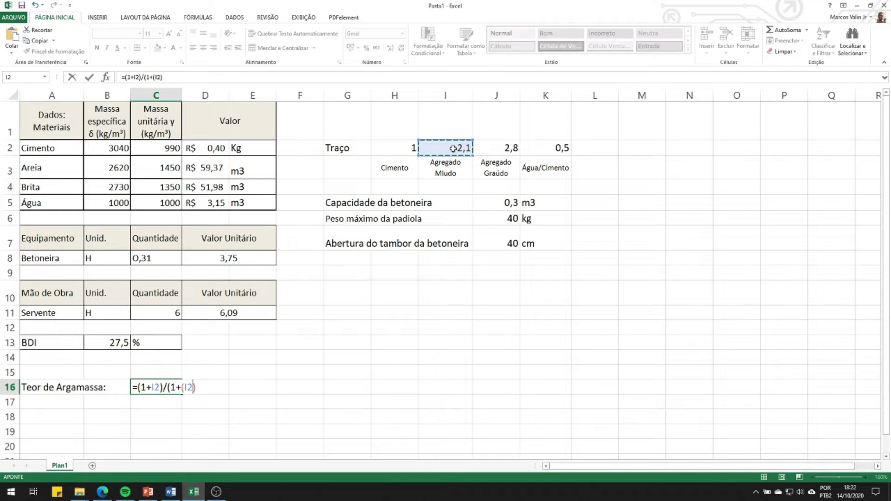
type("+")
left_click(507, 146)
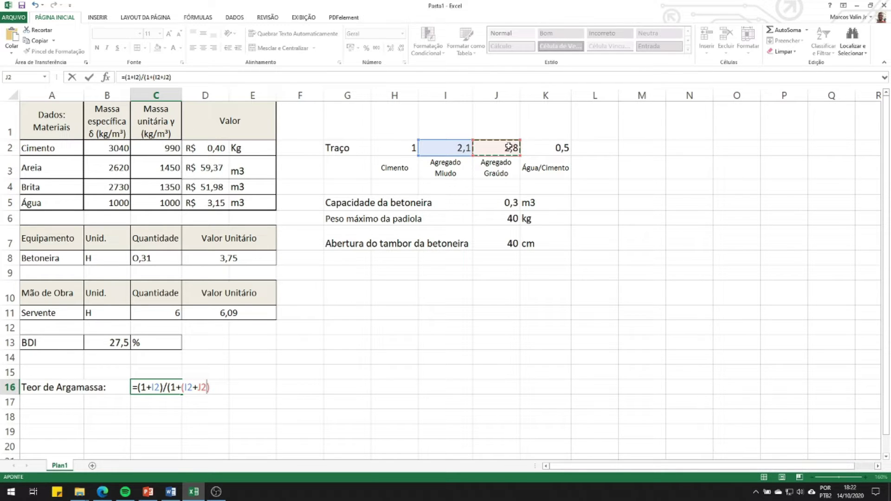
key("Right")
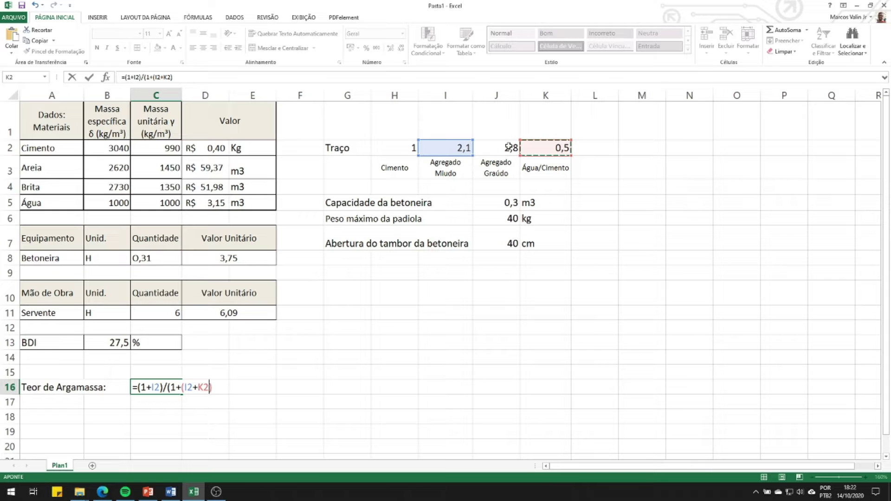
left_click(509, 147)
left_click(179, 78)
type("?")
key("BackSpace")
type(")")
key("Return")
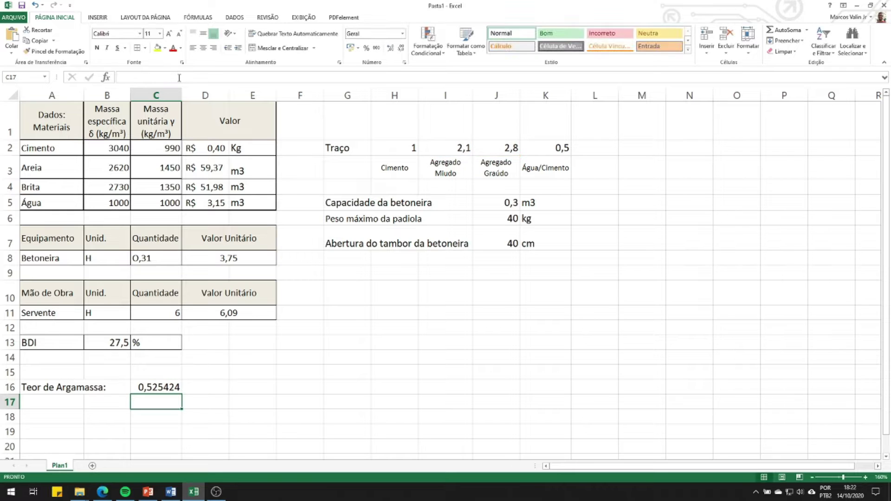
Format the Teor de Argamassa result in C16 as a percentage with one decimal place.
left_click(156, 385)
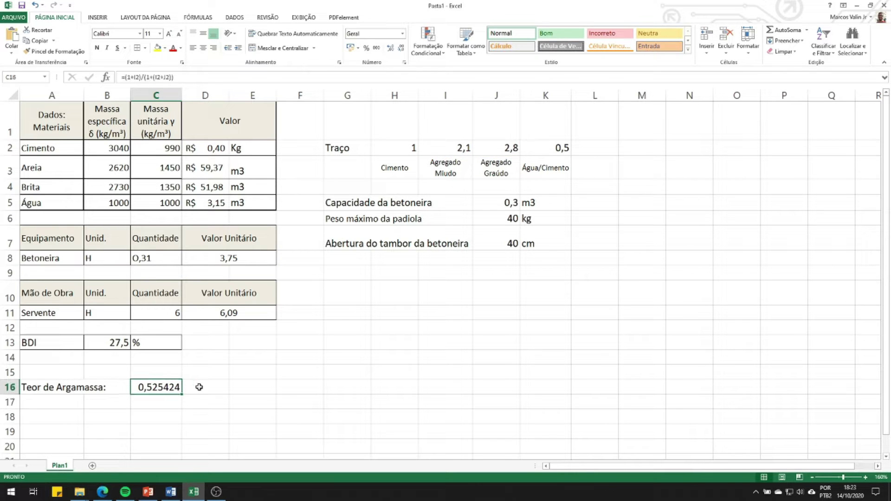
left_click(366, 48)
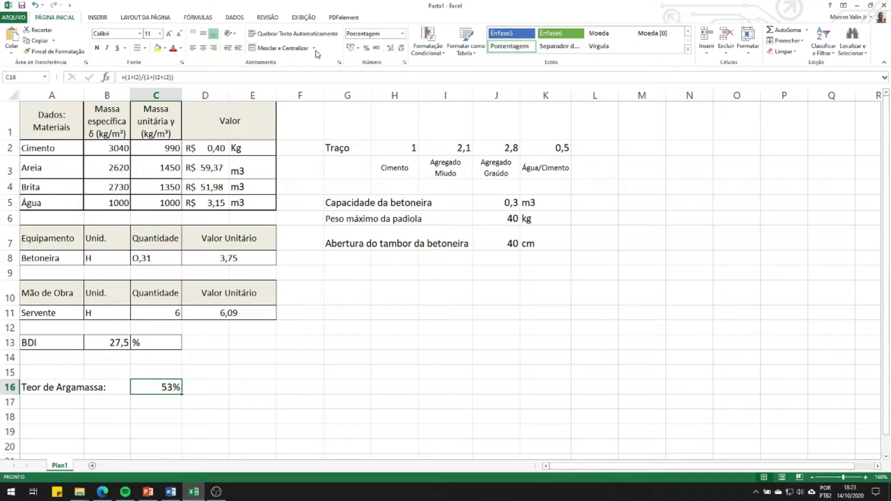
left_click(394, 51)
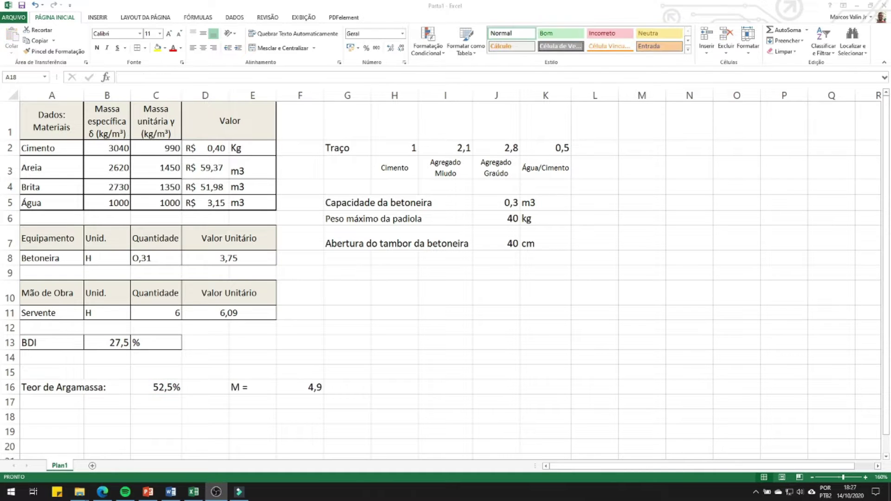
Enter the label "Consumo de Cimento:" in A18.
left_click(67, 419)
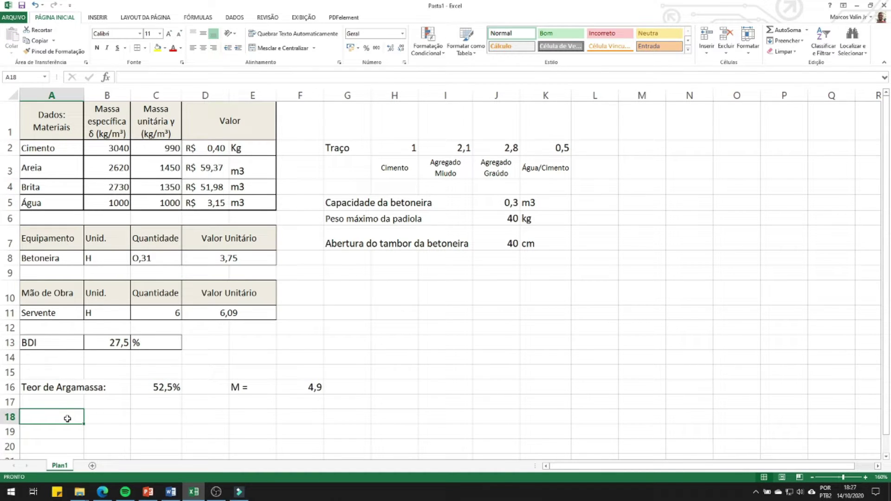
type("Consumo de Cimento:")
key("Return")
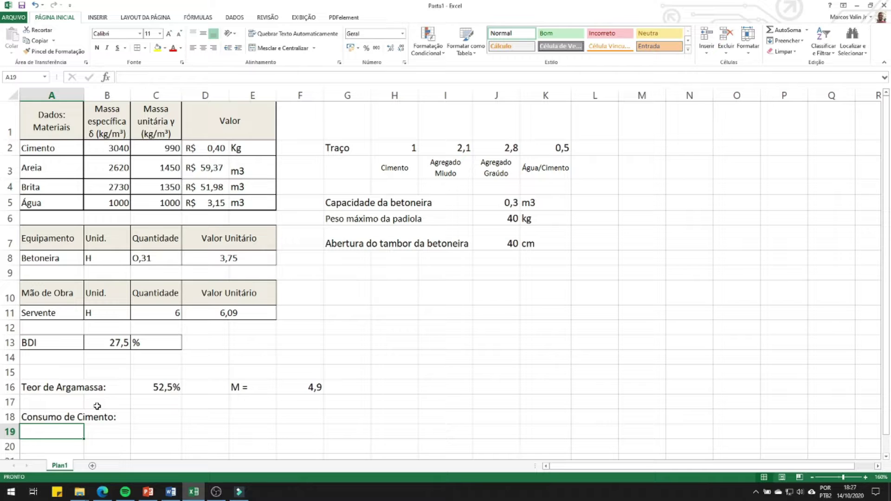
key("Right")
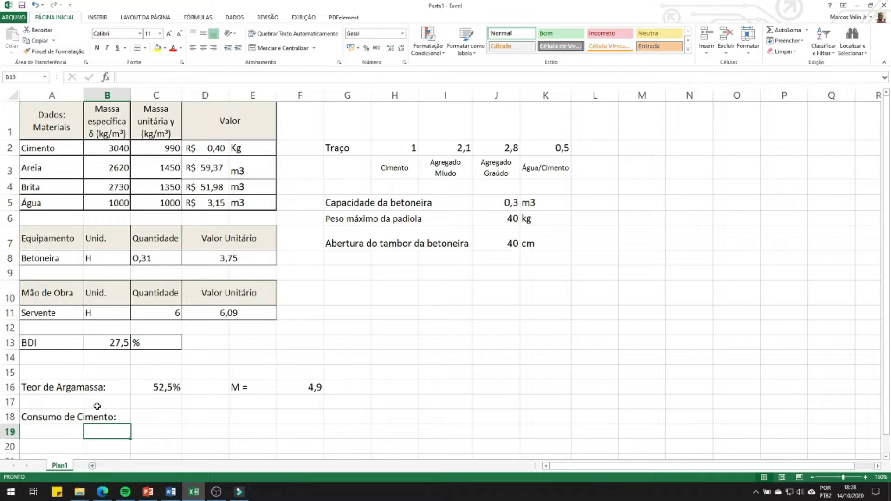
key("Left")
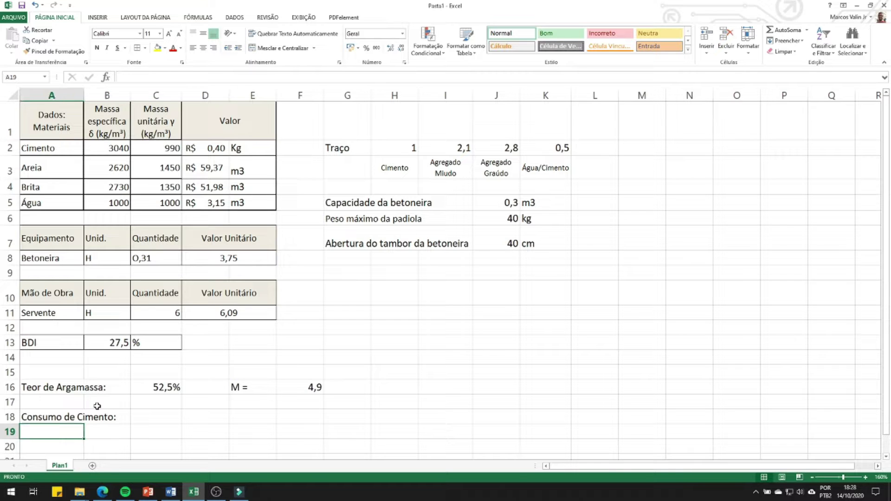
Enter the label "Volume de Concreto" in G8 and merge and centre it across G8:I8.
left_click(338, 260)
type("Volume")
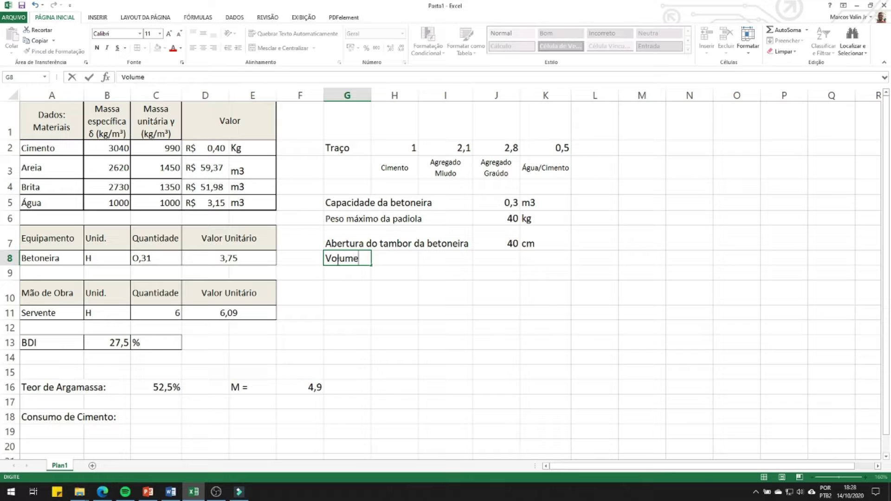
type(" de Concreto")
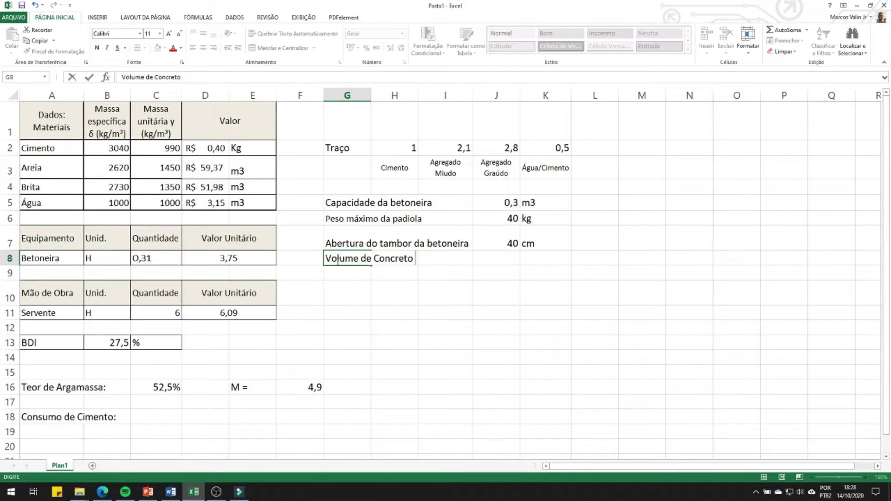
type(" Unitá")
key("BackSpace")
key("BackSpace")
key("BackSpace")
key("BackSpace")
key("BackSpace")
key("BackSpace")
key("Tab")
key("Tab")
key("shift+Tab")
left_click_drag(339, 268, 448, 264)
left_click(286, 49)
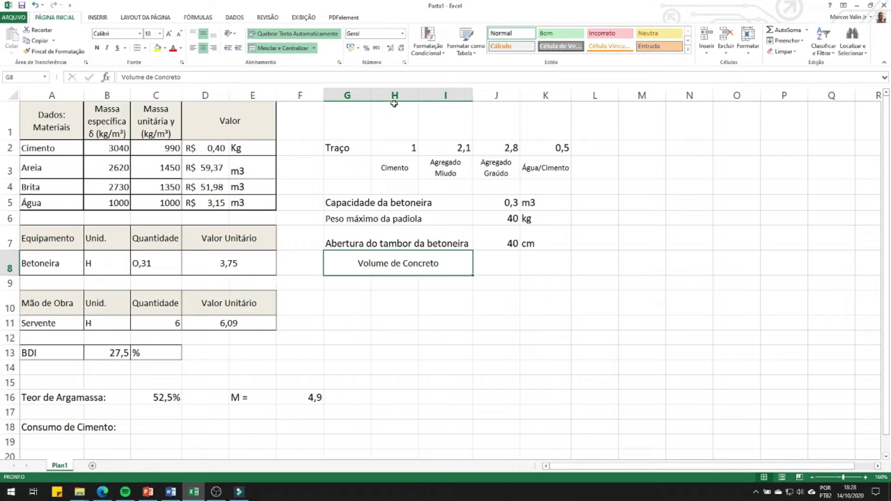
Enter the concrete volume as 1 in J8 with the unit m3 in K8.
left_click(511, 269)
type("1")
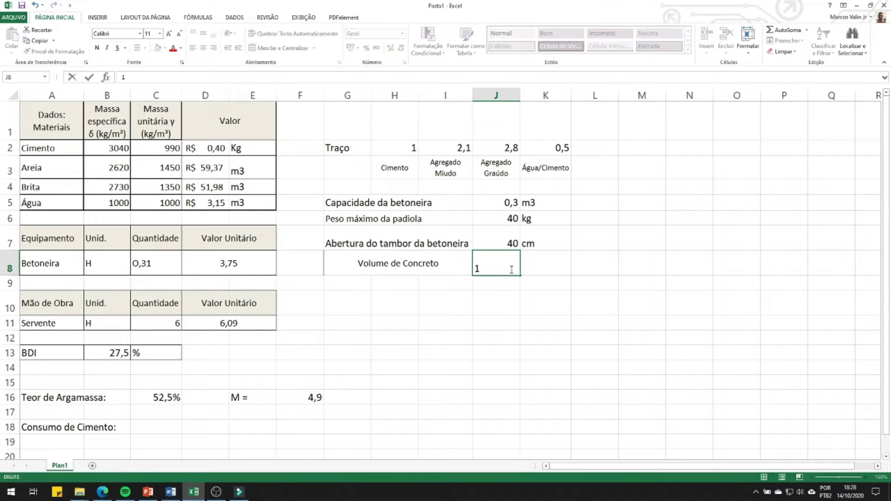
key("Tab")
type("m3")
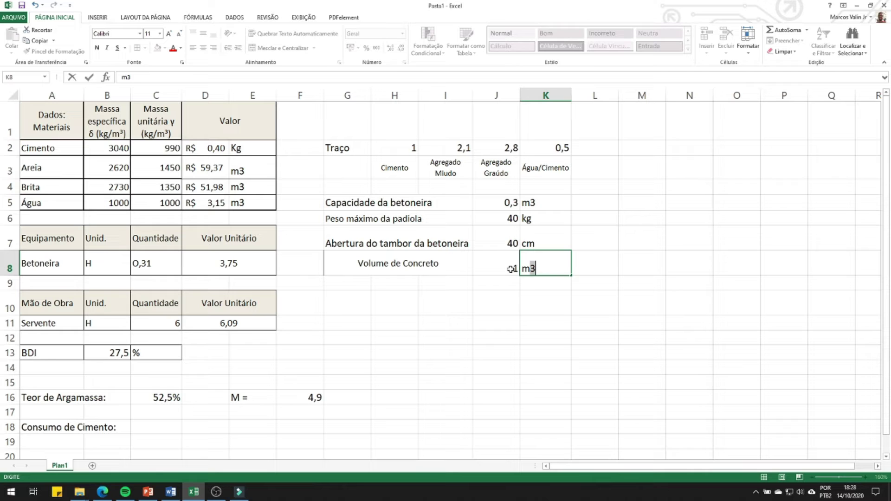
Copy the formatting of the "Capacidade da betoneira" label to the labels down to "Volume de Concreto" and slightly reduce row 8's height.
left_click(418, 273)
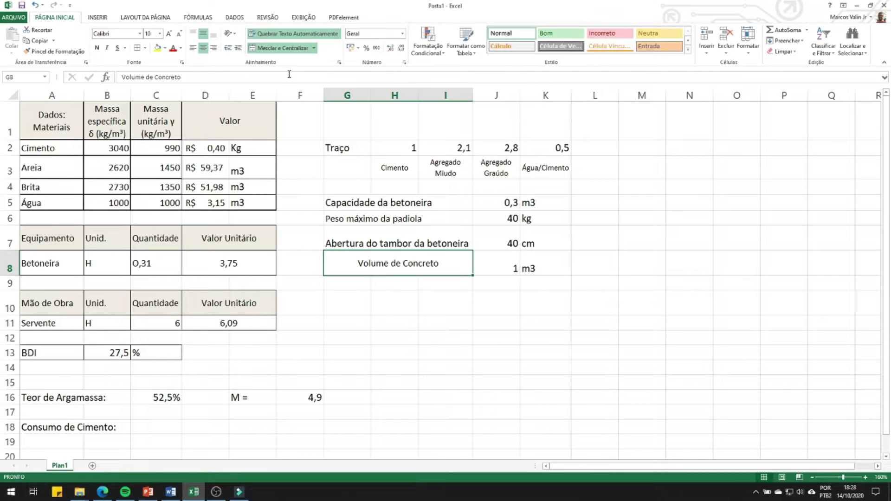
left_click(351, 207)
left_click(52, 51)
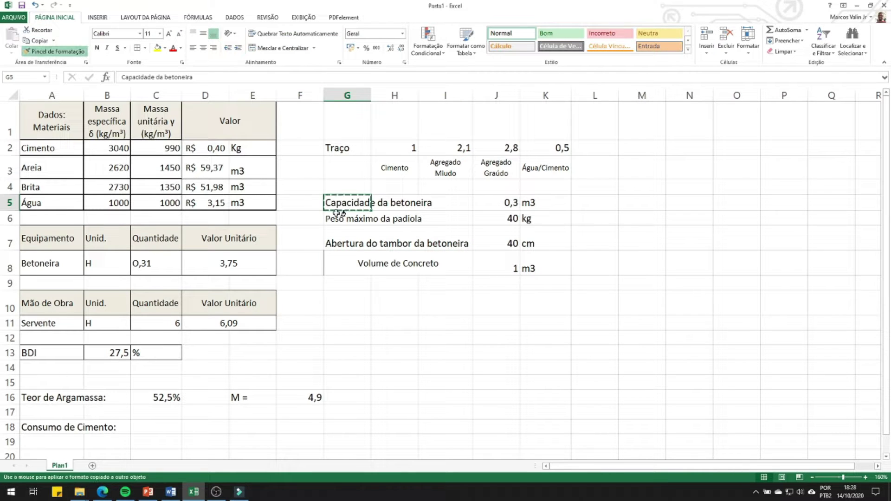
left_click_drag(342, 205, 337, 266)
key("Escape")
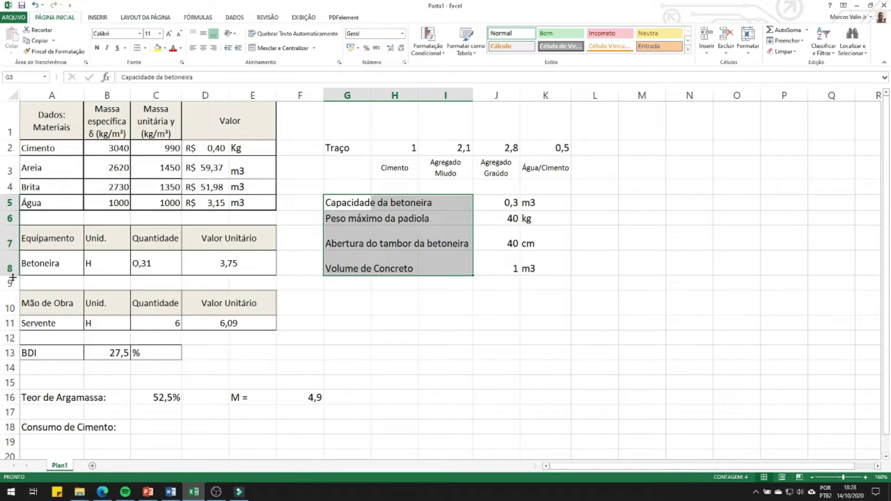
left_click_drag(10, 275, 9, 272)
left_click(311, 321)
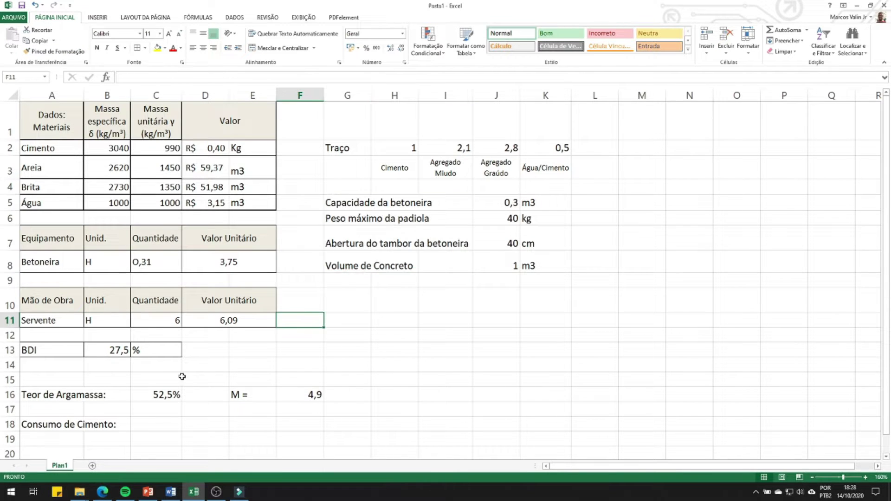
Calculate the cement consumption in C19 with the formula =J8/((H2/B2)+(I2/B3)+(J2/B4)+(K2/B5)).
left_click(147, 438)
type("=")
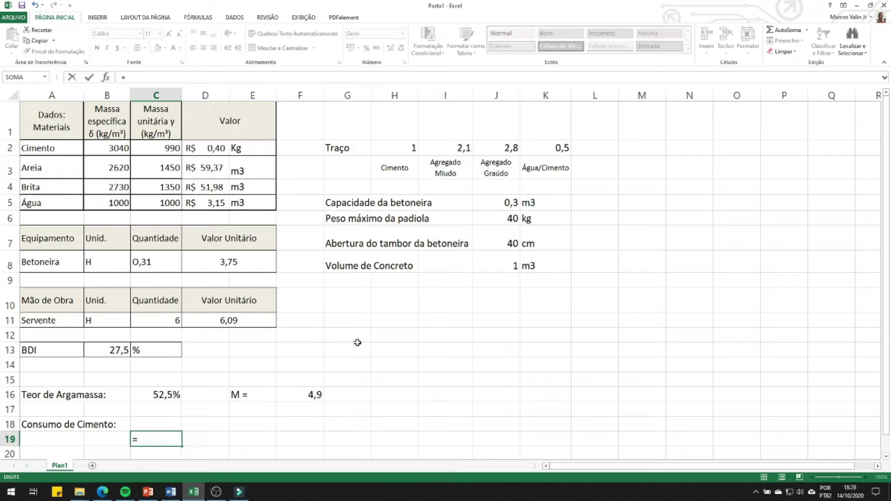
left_click(494, 264)
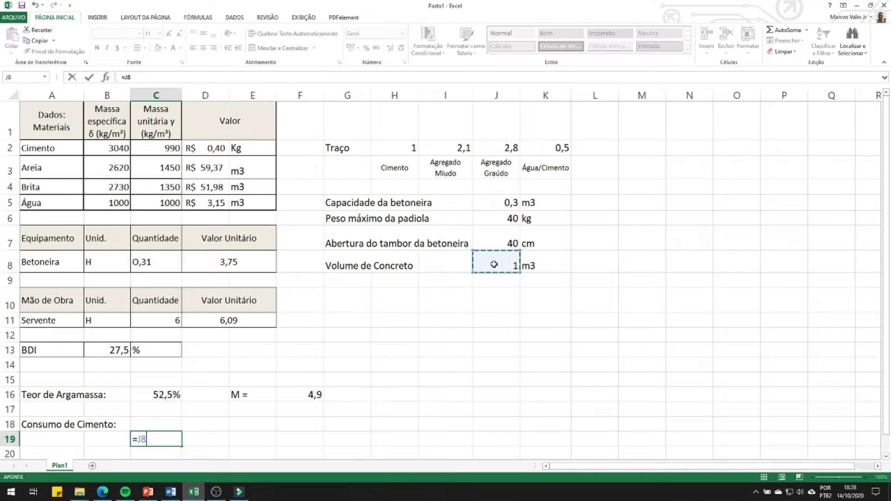
type("/((")
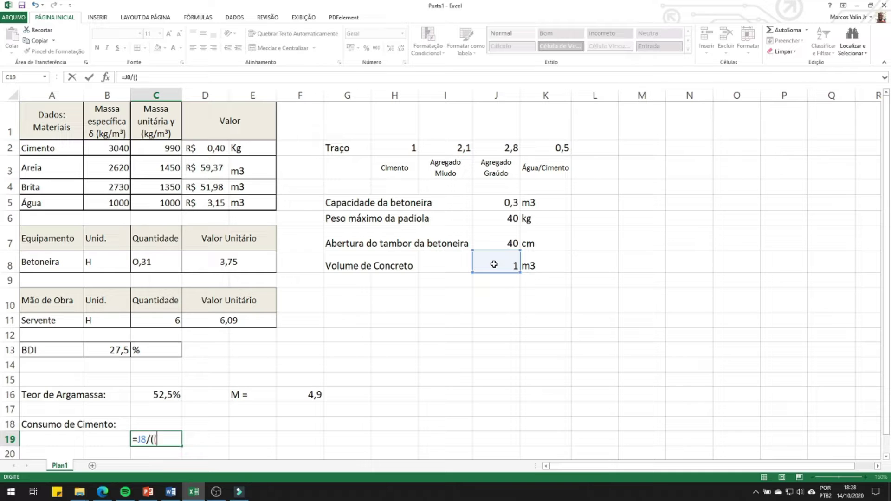
left_click(402, 148)
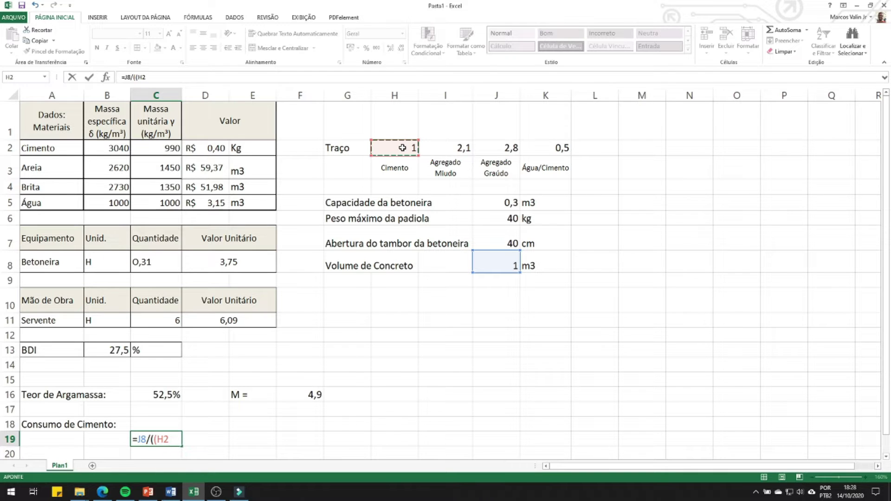
type("/")
left_click(113, 148)
type(")")
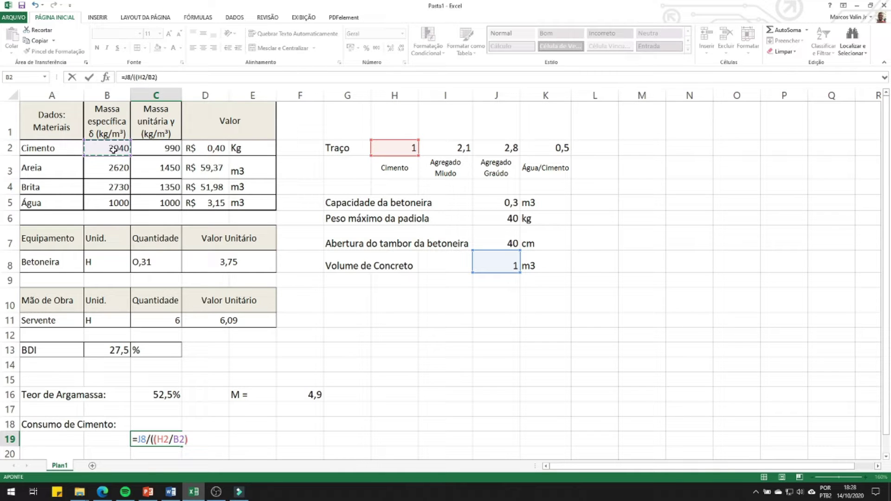
type("+(")
left_click(445, 148)
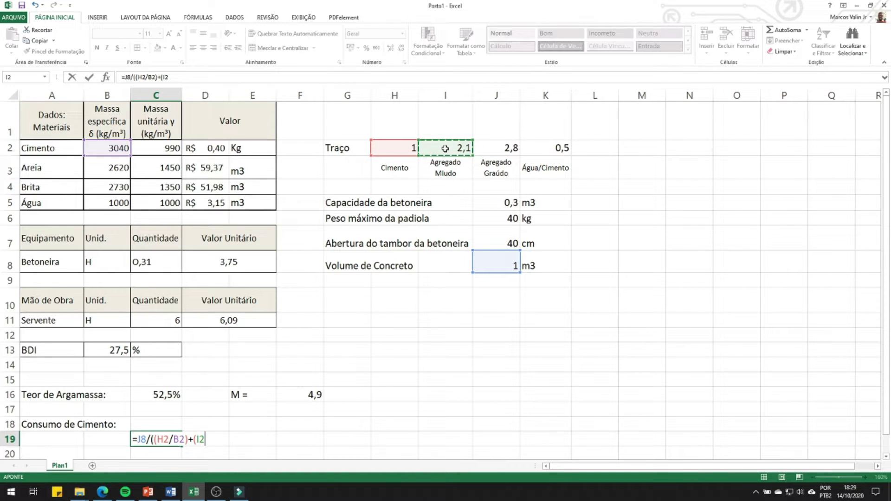
type("/")
left_click(110, 171)
type(")+(")
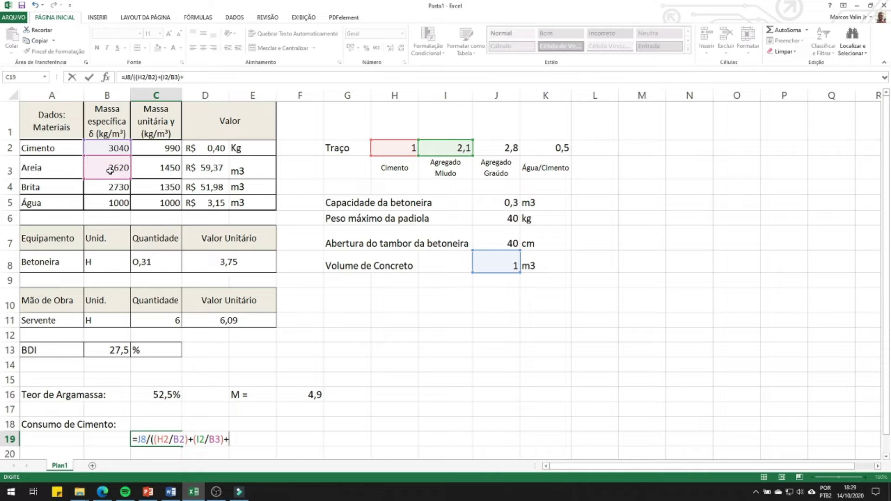
left_click(507, 148)
type("/")
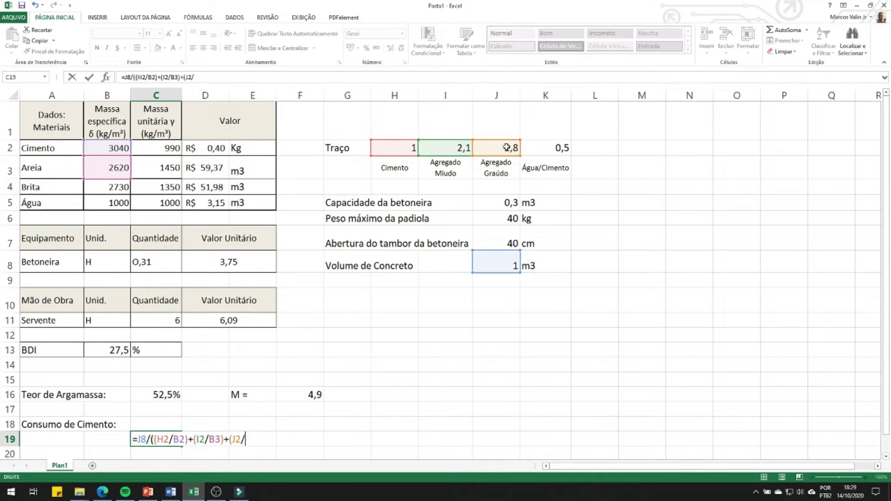
left_click(108, 188)
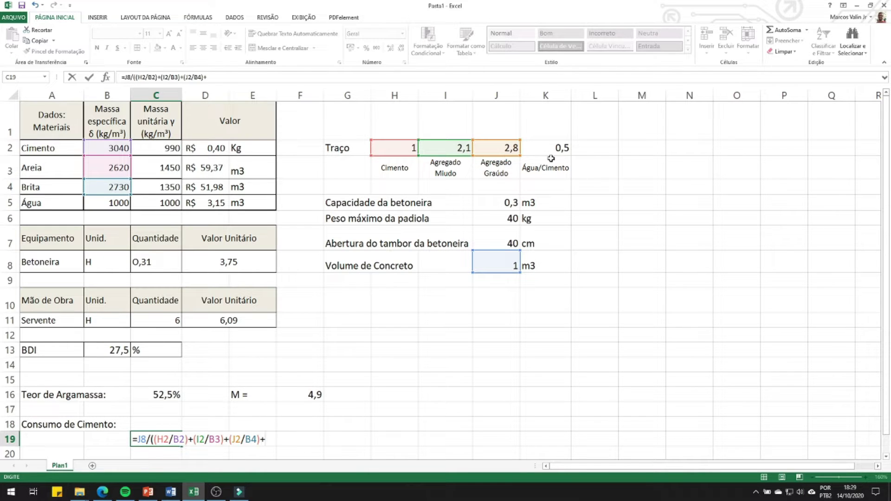
type("(")
left_click(550, 150)
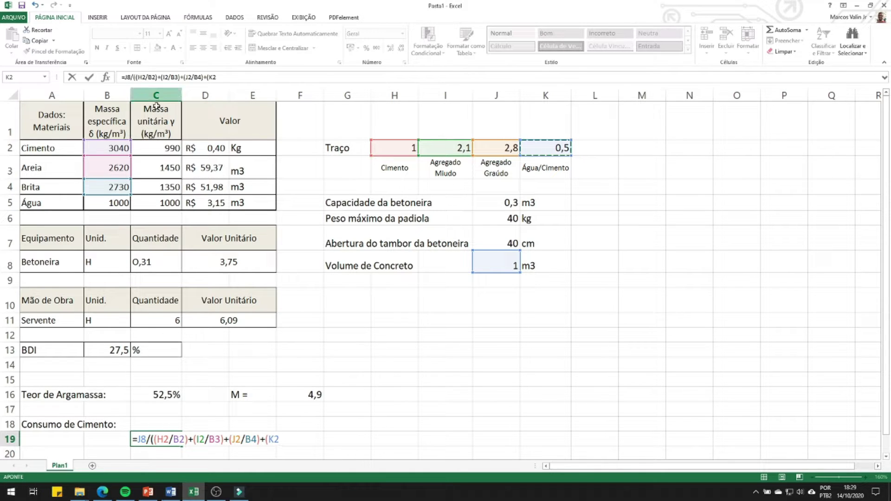
type("/")
left_click(118, 203)
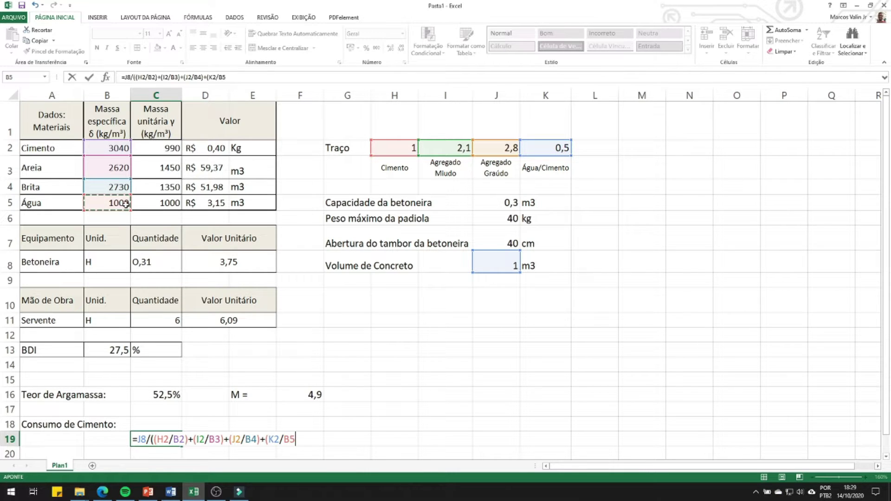
type(")")
key("Return")
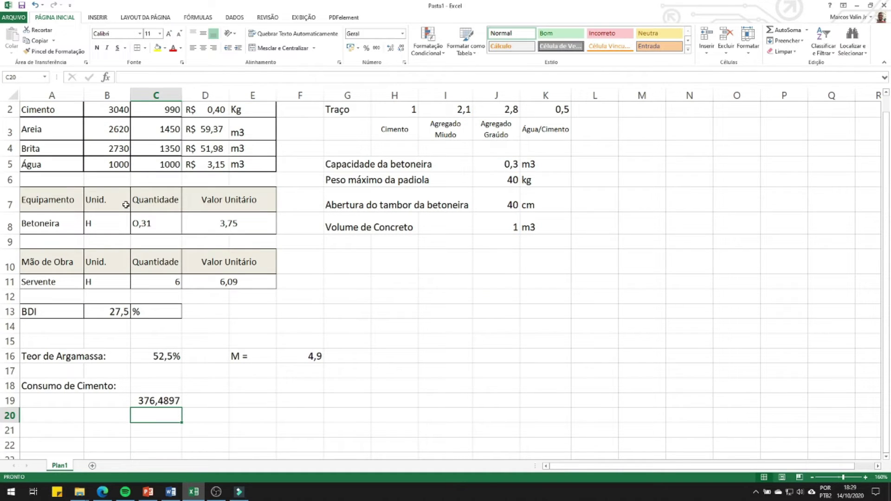
Enter the unit Kg/m3 in D19 beside the cement consumption result.
key("Up")
key("Right")
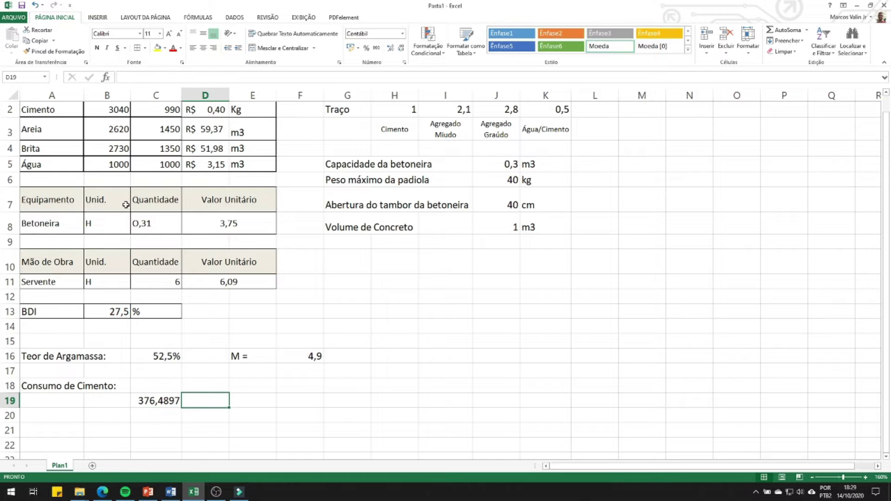
type("Kg")
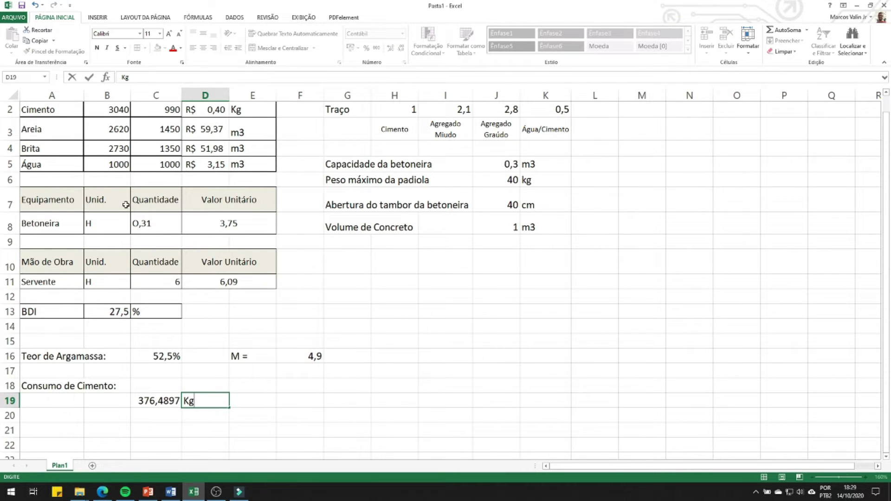
type("/m3")
key("Return")
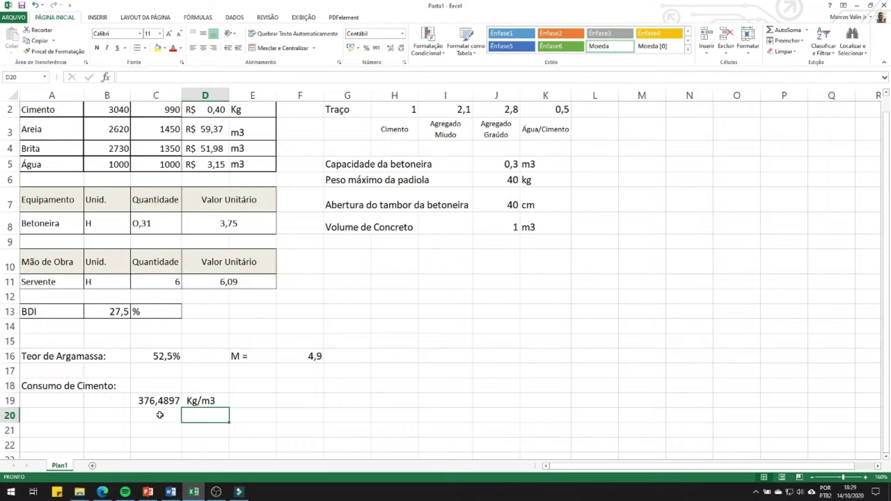
Move the cement consumption formula and its unit from C19:D19 to C18:D18, beside the "Consumo de Cimento:" label.
left_click_drag(139, 401, 190, 402)
key("ctrl+c")
left_click(173, 386)
key("ctrl+v")
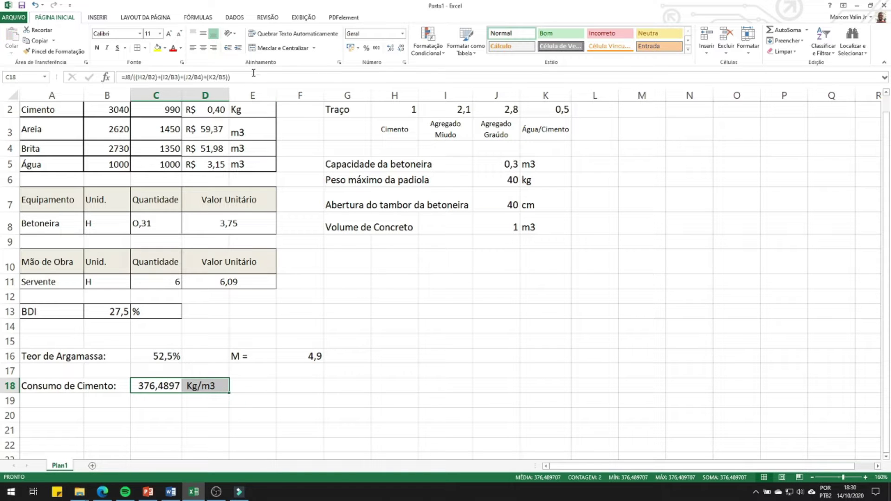
Check which cells the cement consumption formula in C18 references, leaving the formula unedited.
left_click(254, 76)
scroll(319, 141, "up", 1)
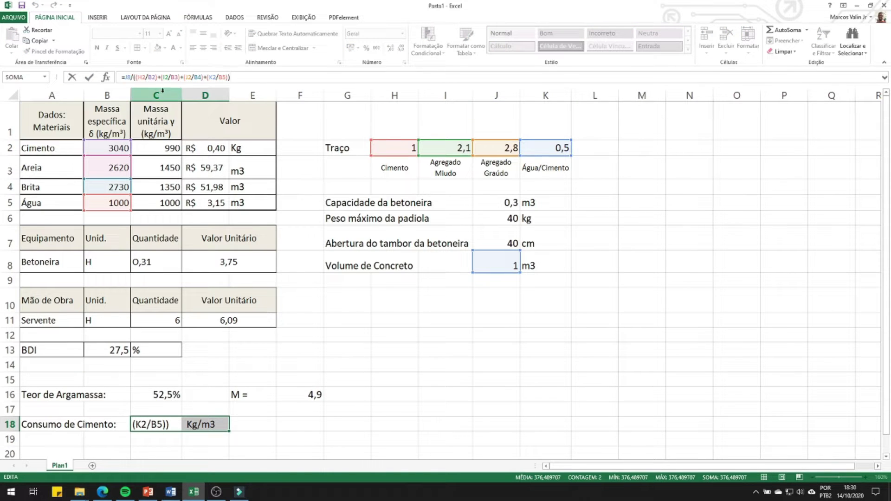
scroll(221, 284, "down", 1)
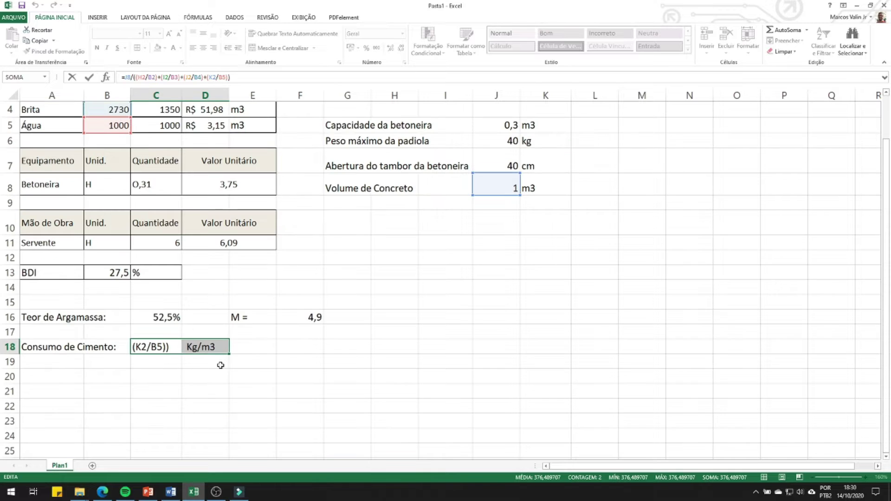
key("Escape")
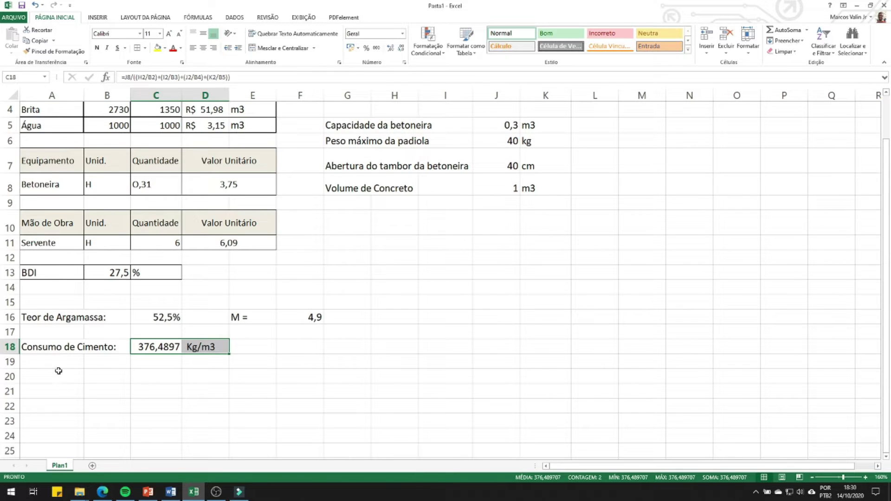
Enter the labels "Areia:", "Brita:" and "Água:" in A19, A20 and A21.
mouse_move(175, 499)
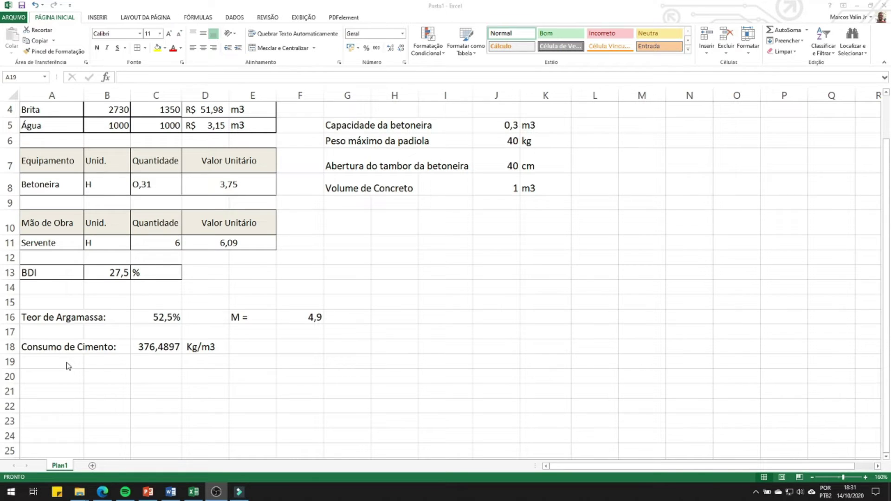
left_click(53, 365)
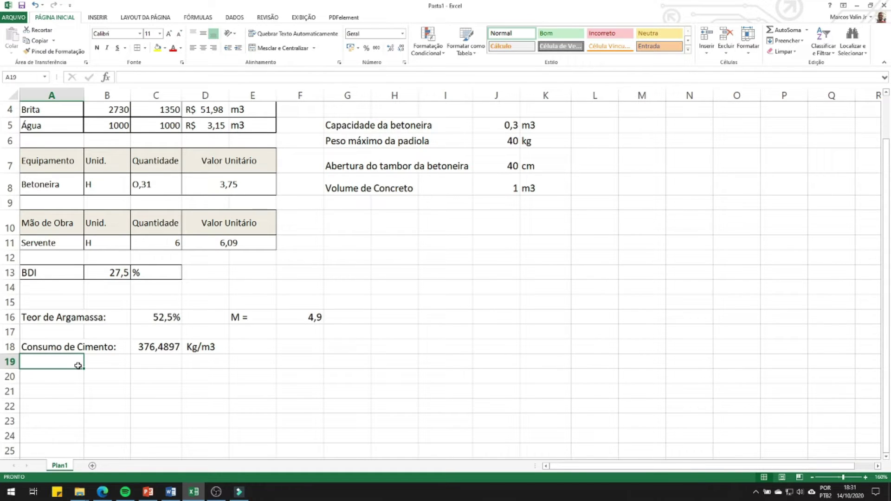
type("Areia:")
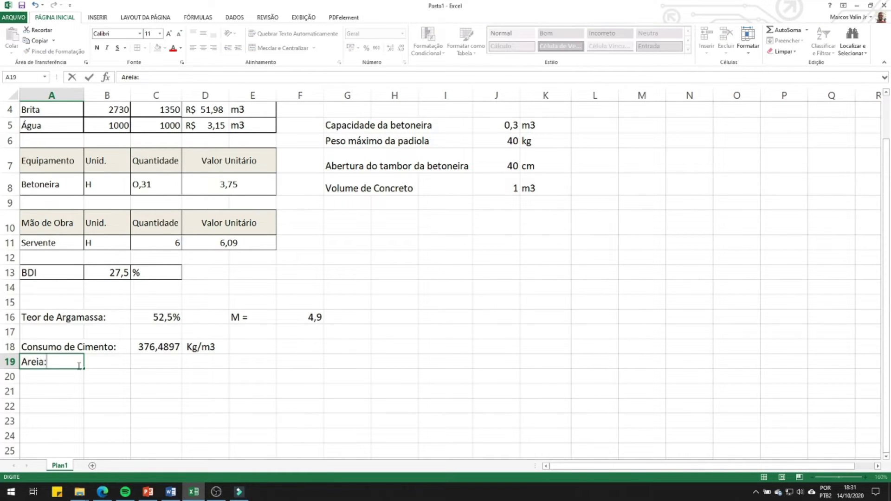
key("Return")
type("Brita:")
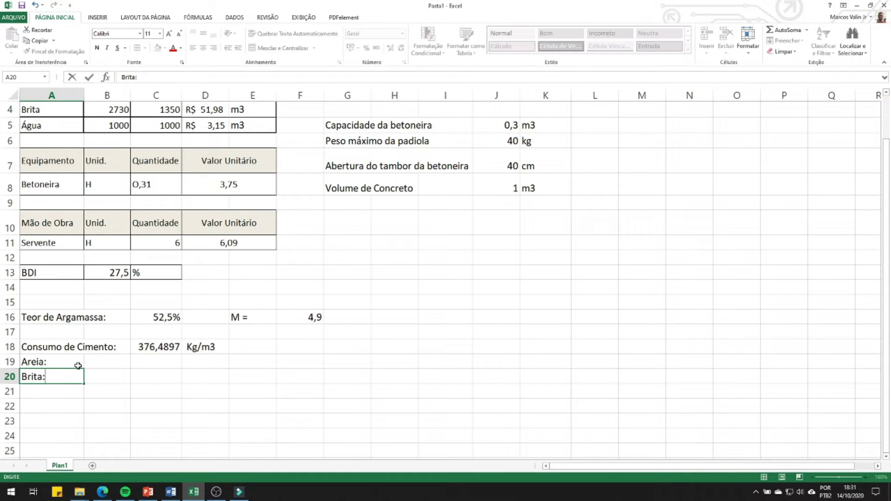
key("Return")
type("Água:")
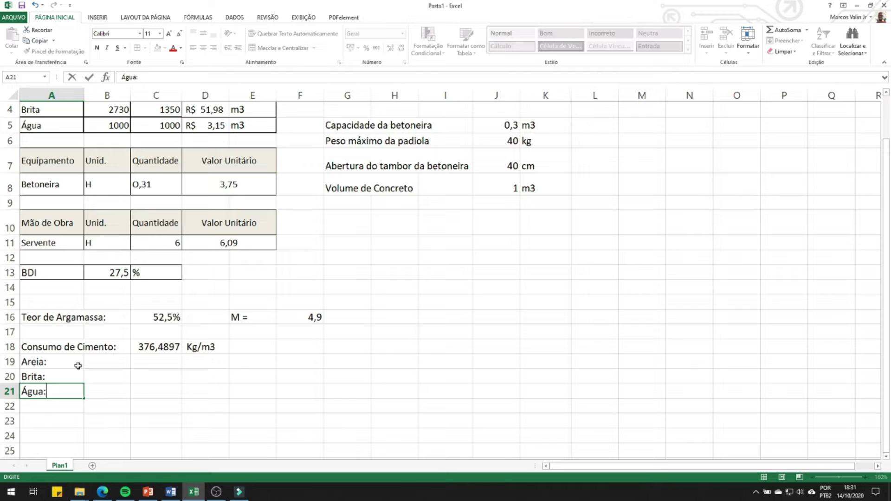
key("Tab")
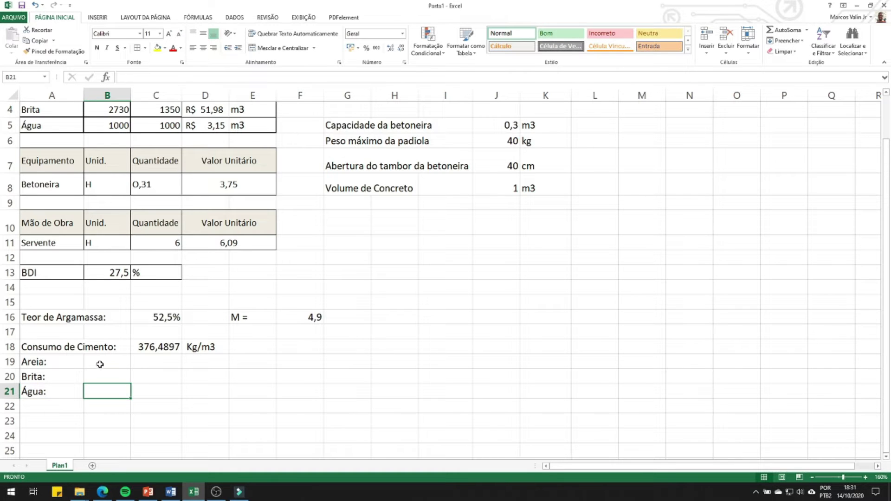
Calculate the sand consumption in C19 by multiplying cement consumption by the fine aggregate proportion, =C18*I2.
left_click(154, 363)
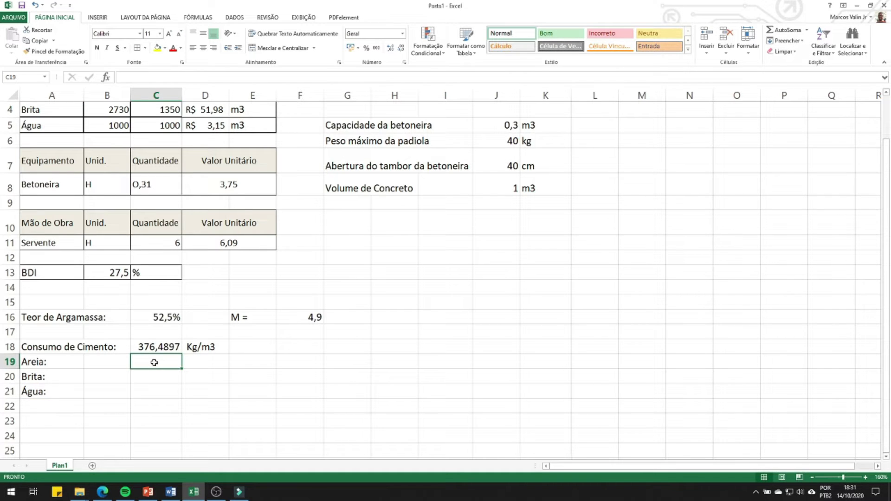
type("=")
left_click(154, 347)
type("*")
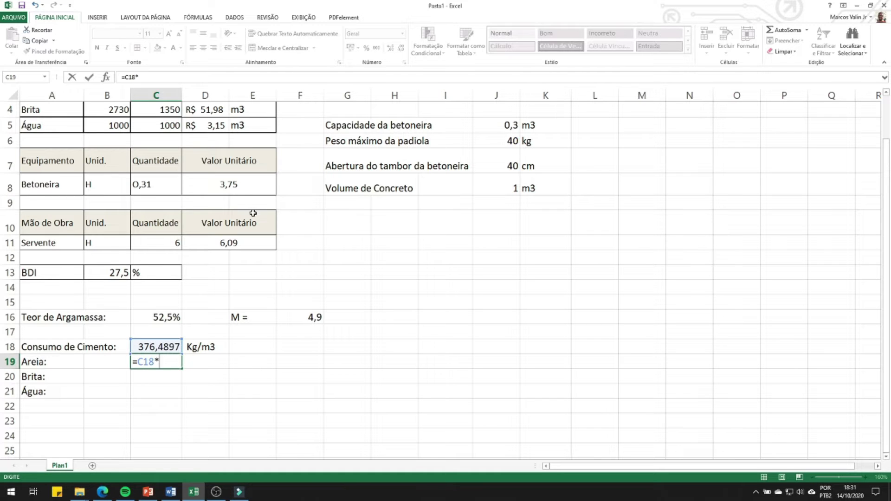
scroll(438, 204, "up", 1)
left_click(458, 147)
key("Return")
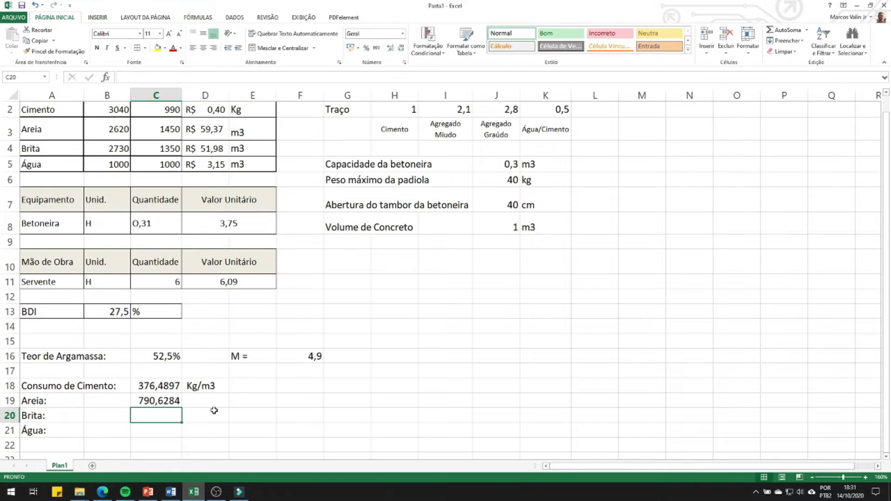
Enter the unit Kg/m3 in D19 for the sand consumption.
left_click(204, 400)
type("K")
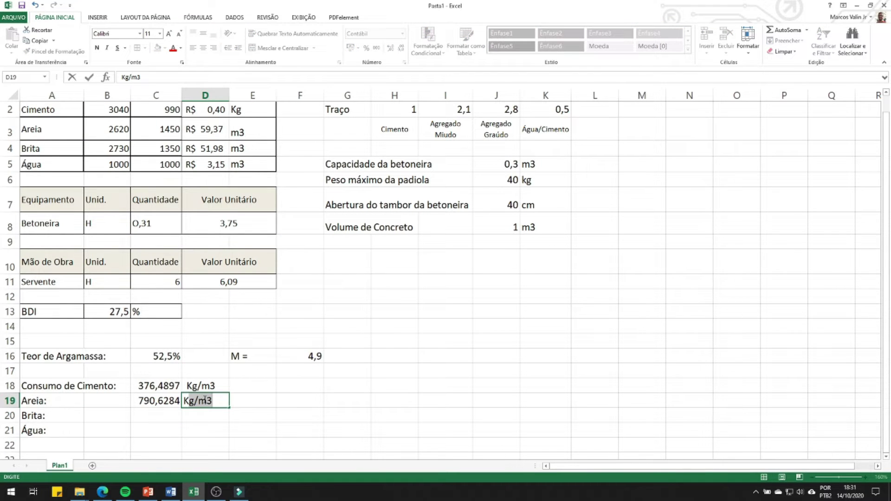
type("g/")
key("Return")
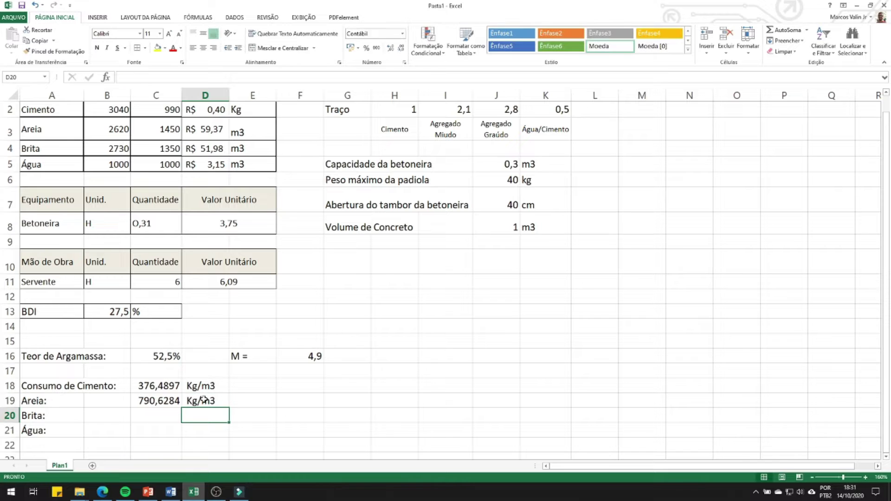
Calculate the gravel consumption in C20 by multiplying cement consumption by the coarse aggregate proportion, =C18*J2.
left_click(155, 413)
type("=")
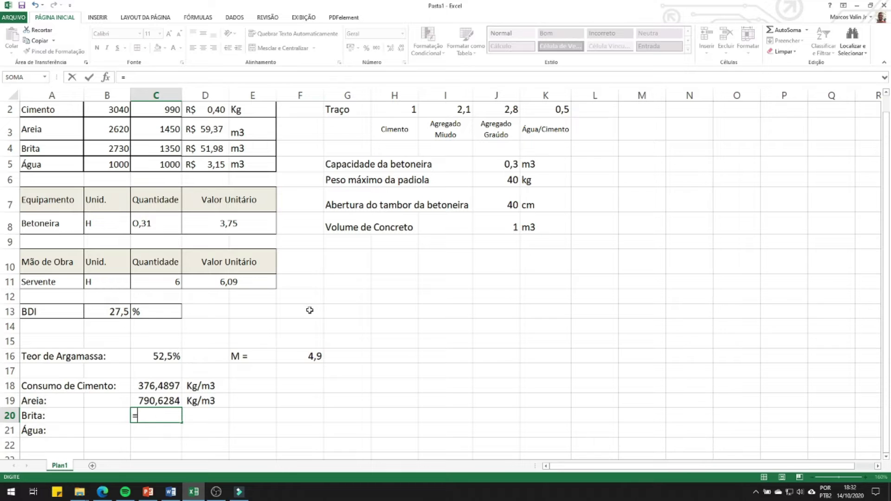
left_click(155, 386)
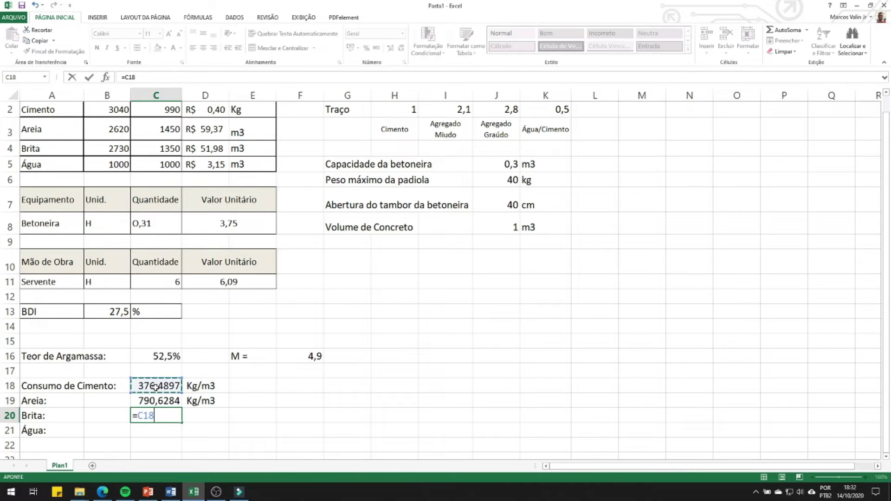
type("*")
scroll(328, 322, "up", 1)
left_click(508, 145)
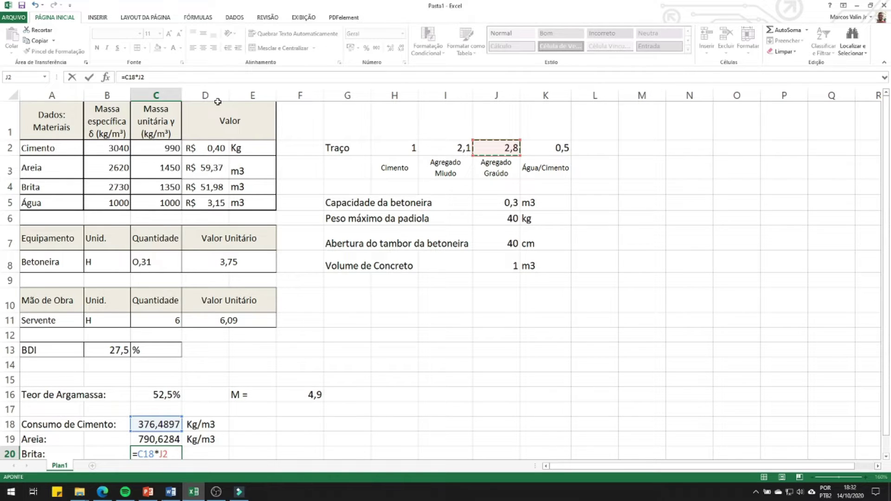
key("Return")
Enter the unit Kg/m3 in D20 for the gravel consumption.
left_click(205, 416)
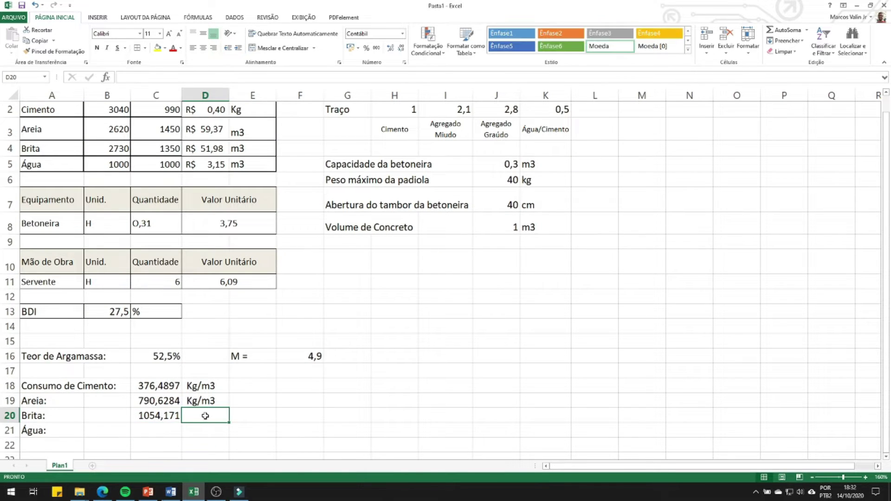
type("Kg/m3")
key("Return")
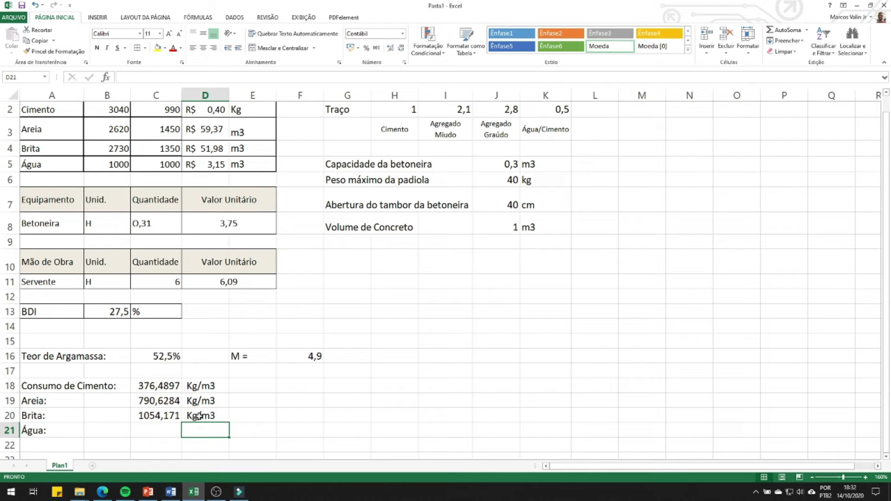
Calculate the water consumption in C21 by multiplying cement consumption by the water/cement ratio, =C18*K2.
left_click(151, 435)
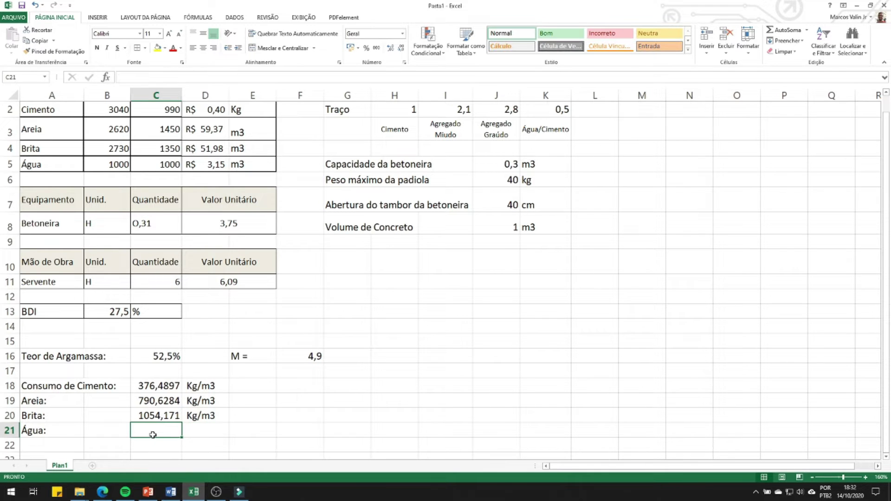
type("=")
left_click(160, 385)
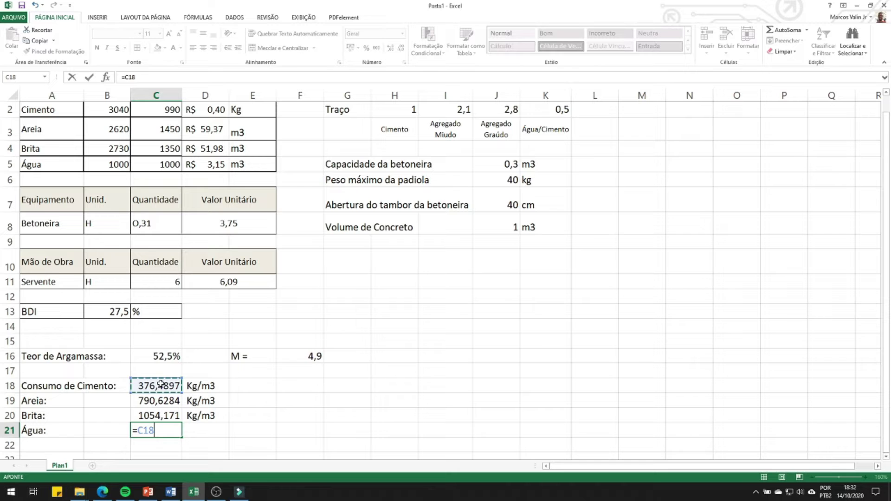
type("*")
scroll(483, 352, "up", 1)
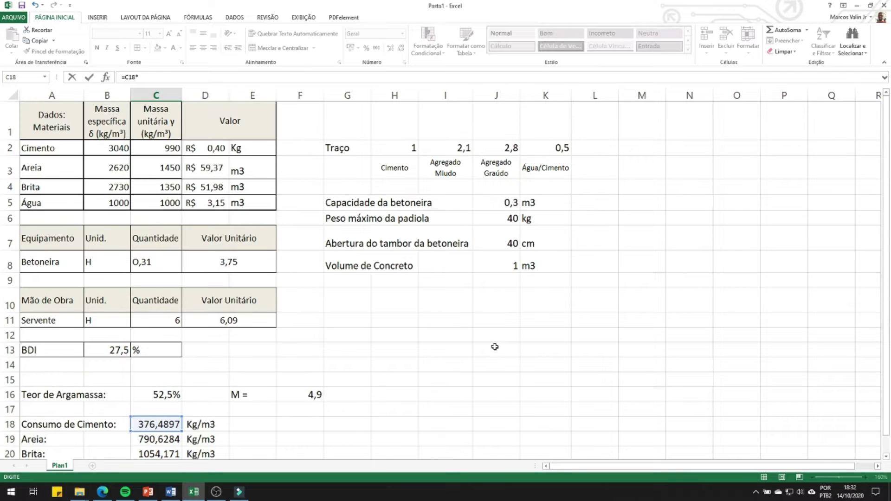
left_click(561, 147)
key("Return")
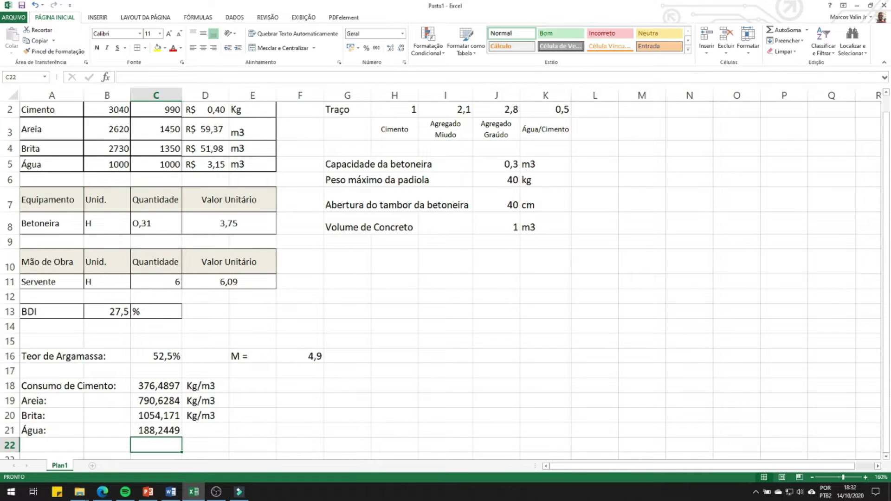
Enter the unit litros in D21 for the water consumption.
left_click(194, 432)
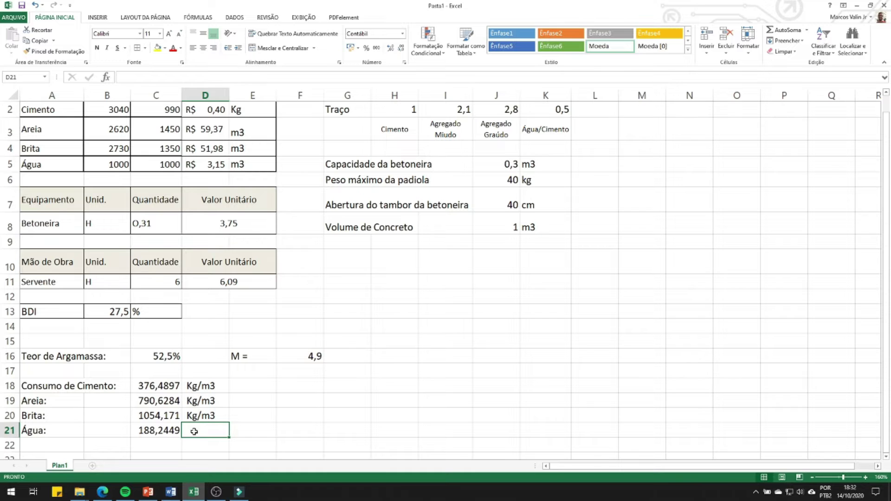
type("L")
key("BackSpace")
key("BackSpace")
type("litros")
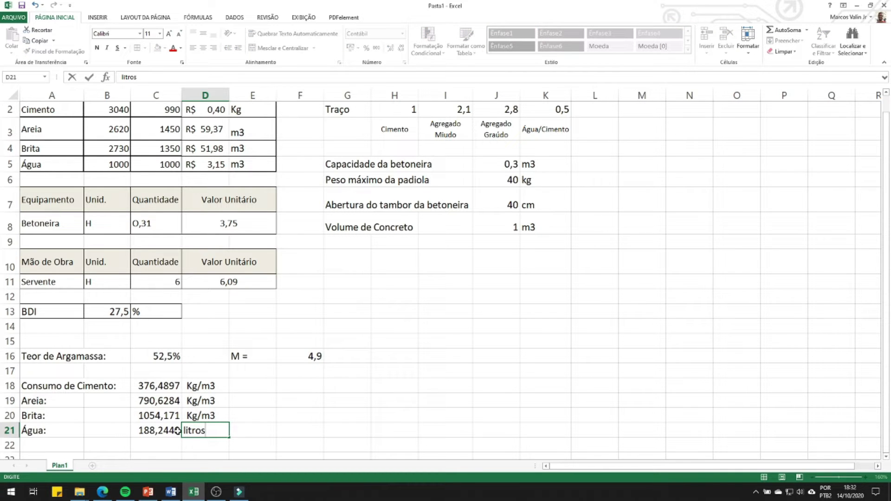
key("Return")
left_click(244, 386)
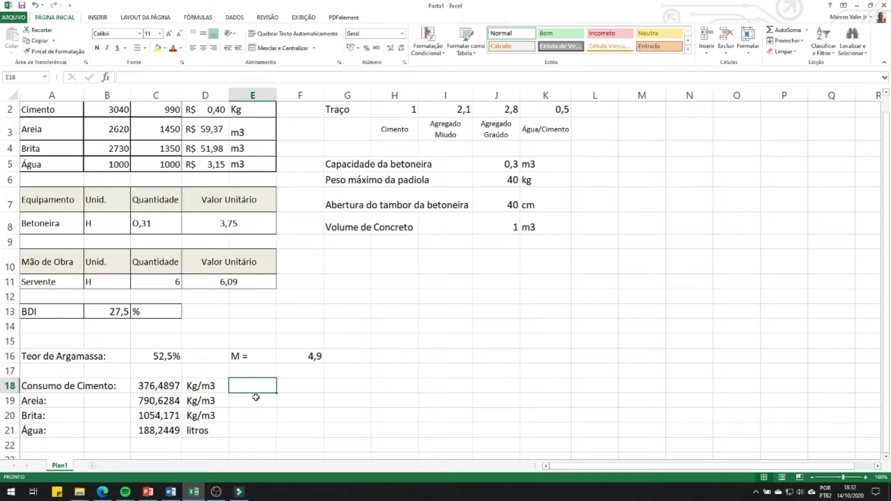
left_click(157, 403)
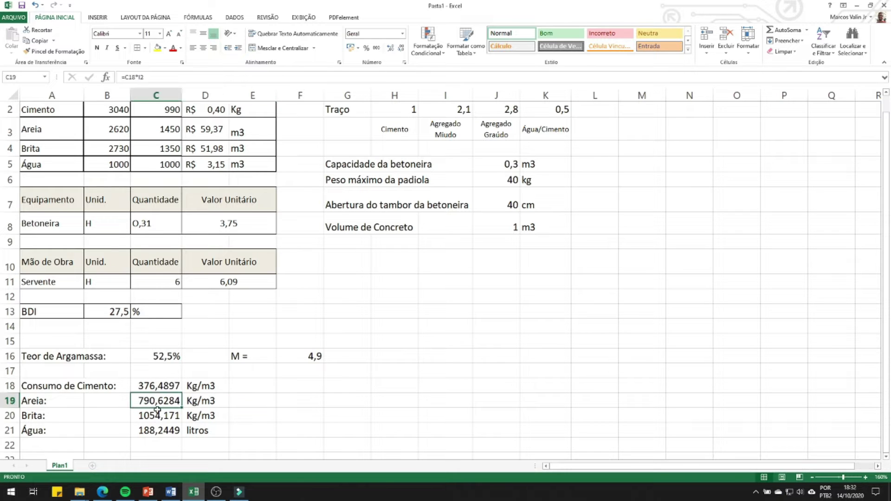
left_click(162, 416)
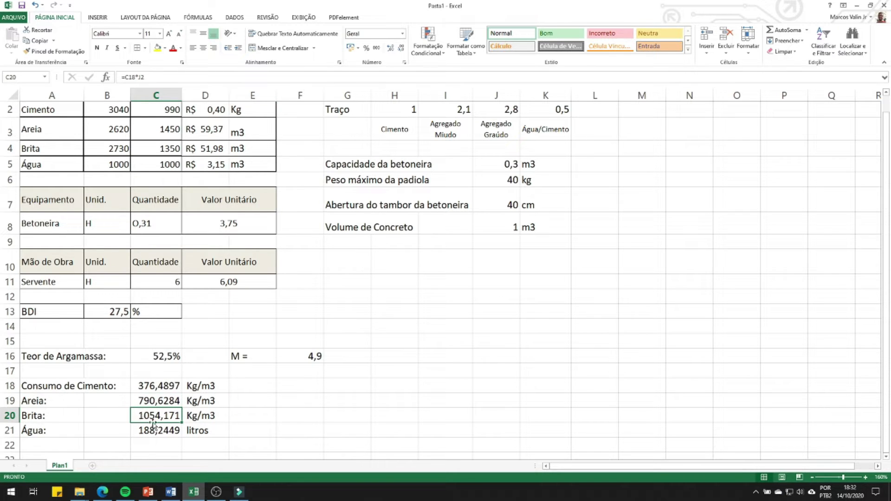
Calculate the sand volume in E19 by dividing sand consumption by the sand's unit mass, =C19/C3.
left_click(248, 399)
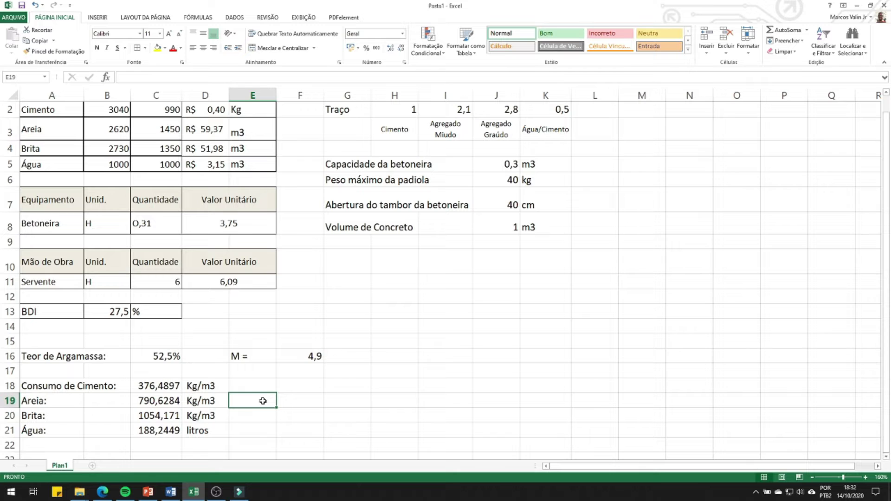
type("=")
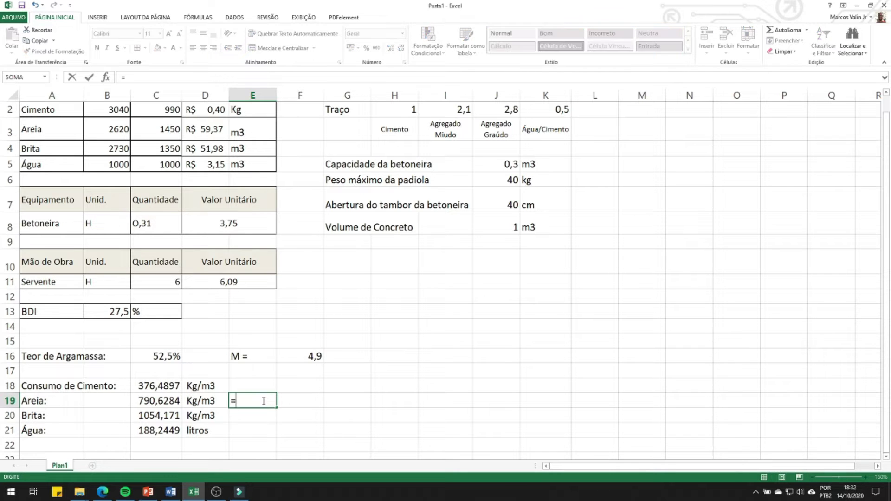
left_click(155, 401)
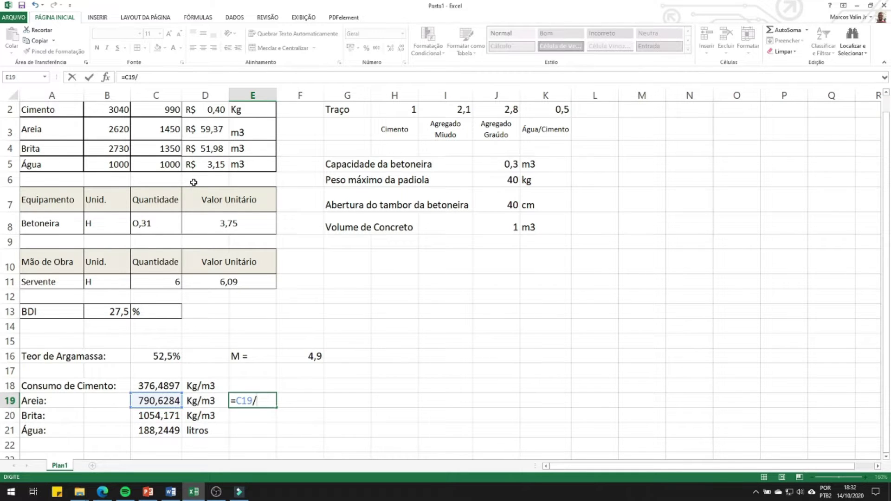
scroll(193, 182, "up", 1)
left_click(164, 169)
key("Return")
scroll(165, 170, "down", 1)
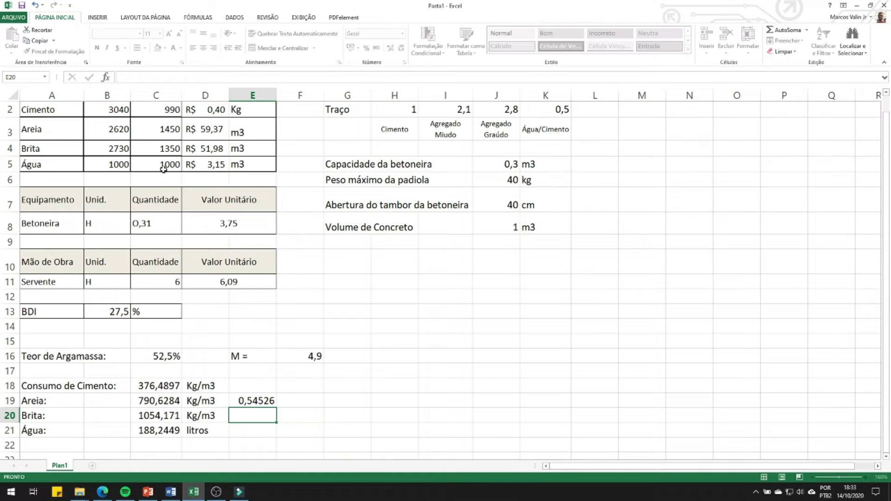
Calculate the gravel volume in E20 by dividing gravel consumption by the gravel's unit mass, =C20/C4.
type("=")
left_click(159, 415)
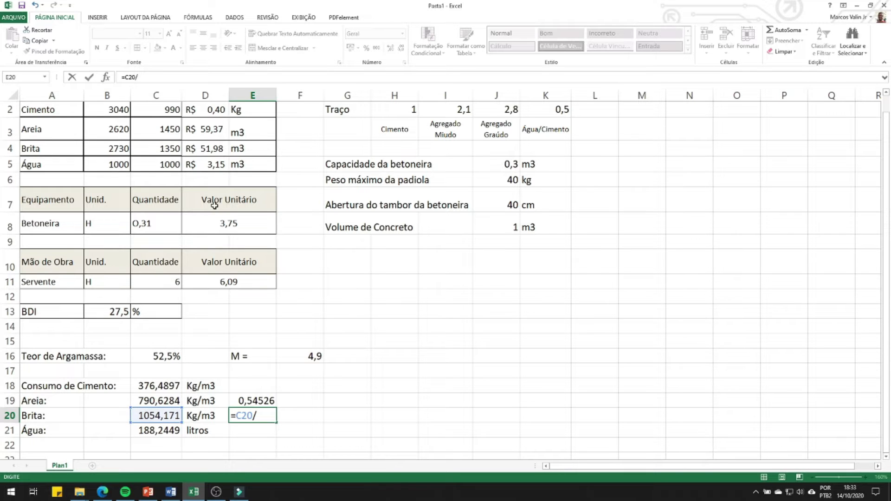
type("/")
scroll(150, 155, "up", 1)
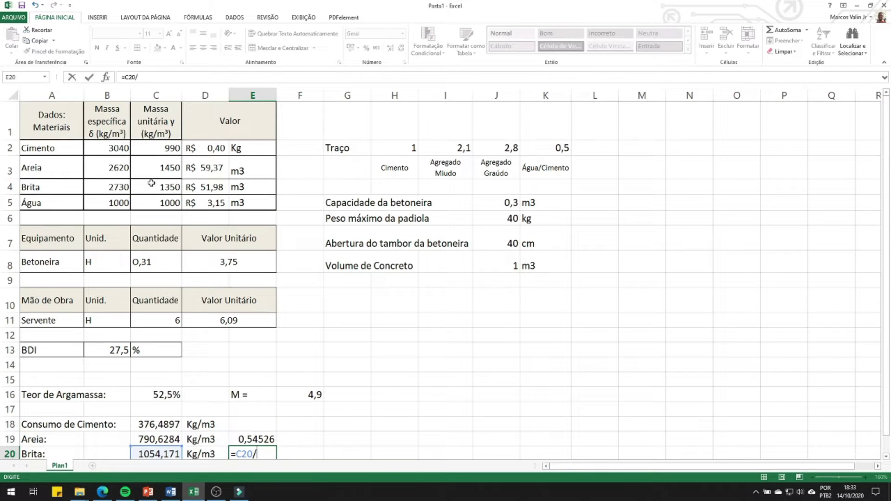
left_click(155, 187)
key("Return")
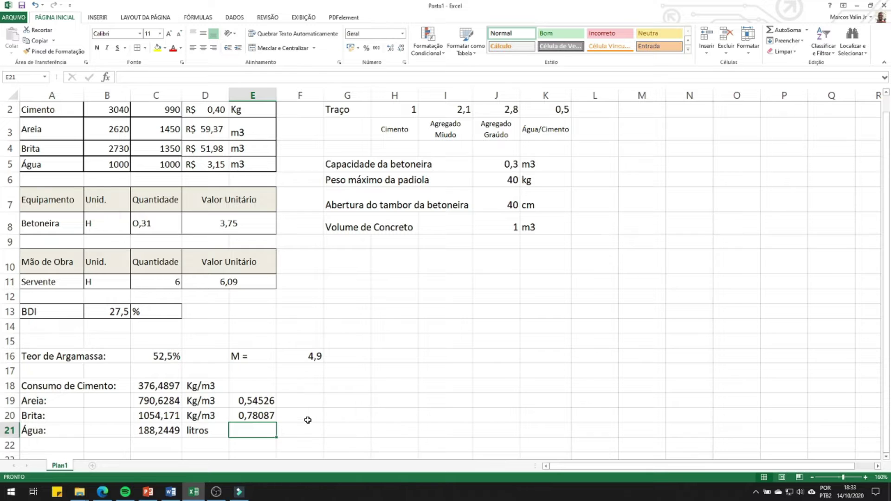
Enter the unit m3 in F19 and F20 for the sand and gravel volumes.
left_click(306, 400)
type("m3")
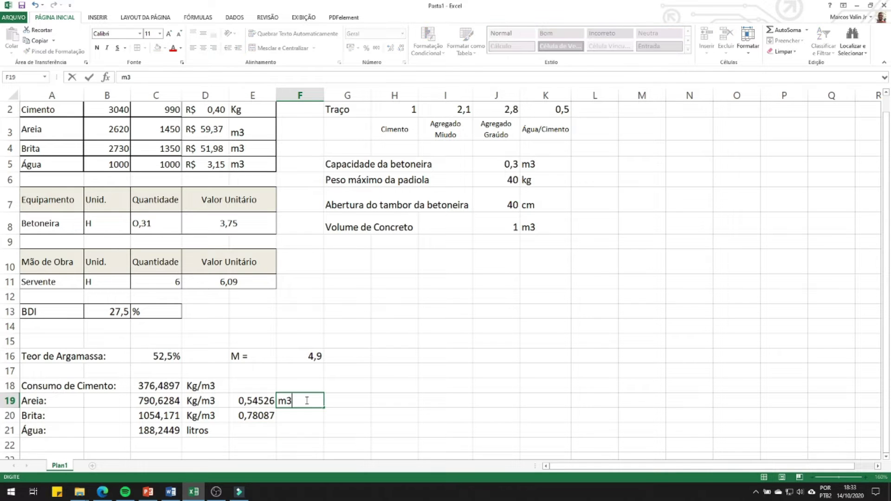
key("Return")
type("m3")
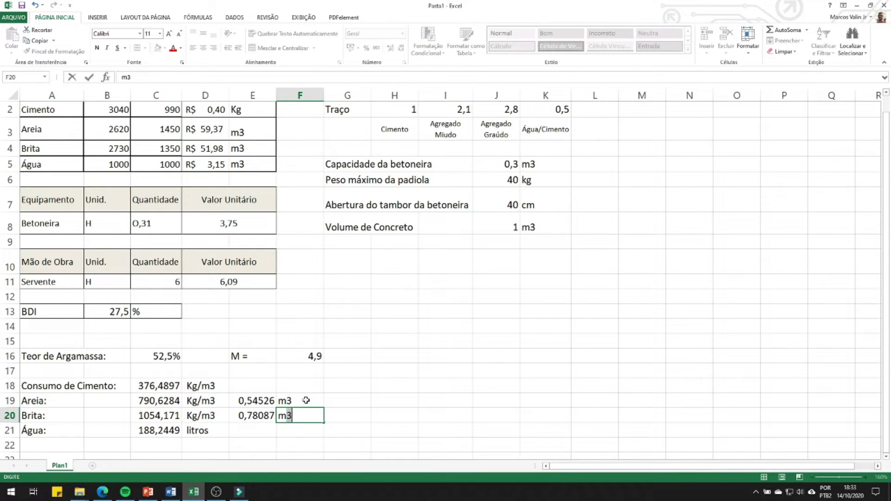
key("Return")
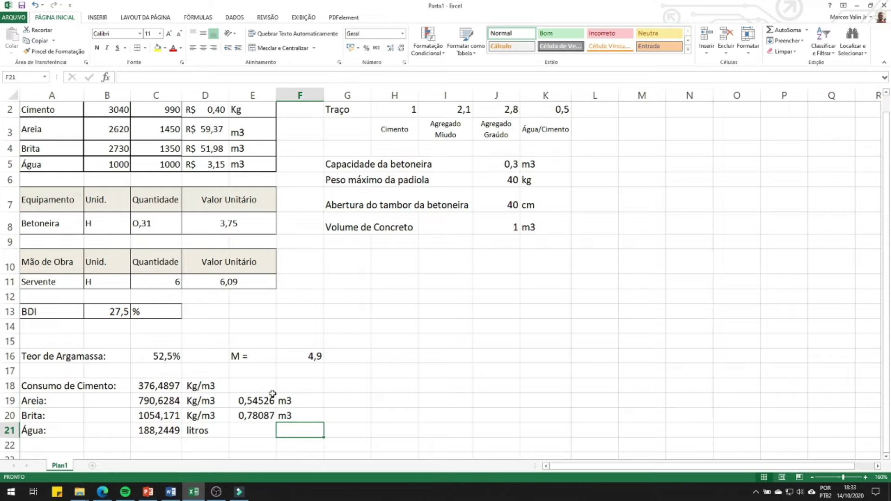
Enter the heading Por Betonada in A23, below the consumption block.
scroll(272, 394, "down", 1)
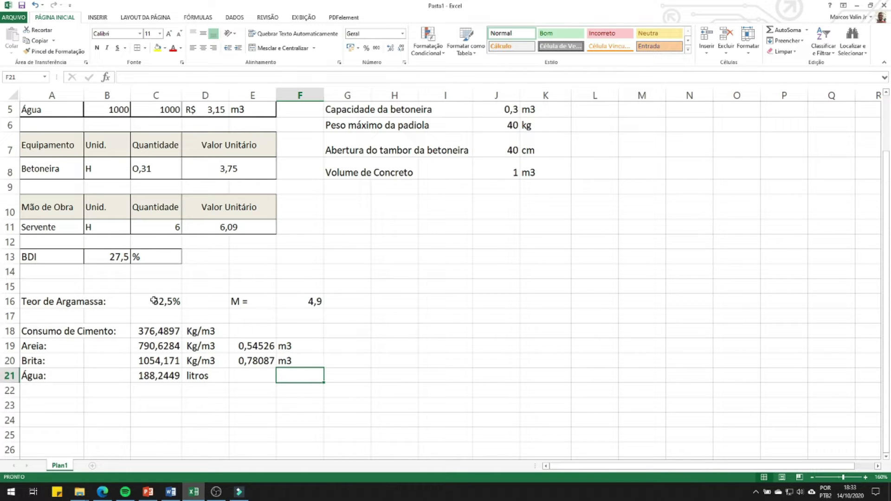
left_click_drag(39, 331, 308, 373)
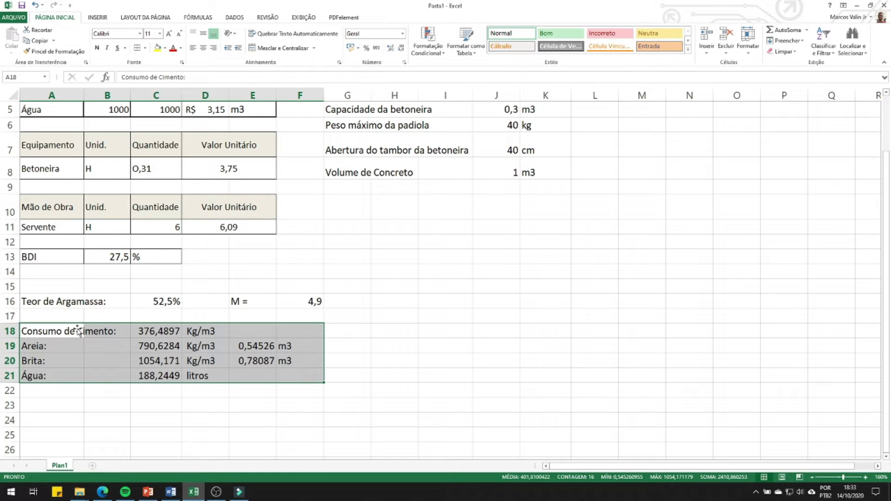
left_click(60, 405)
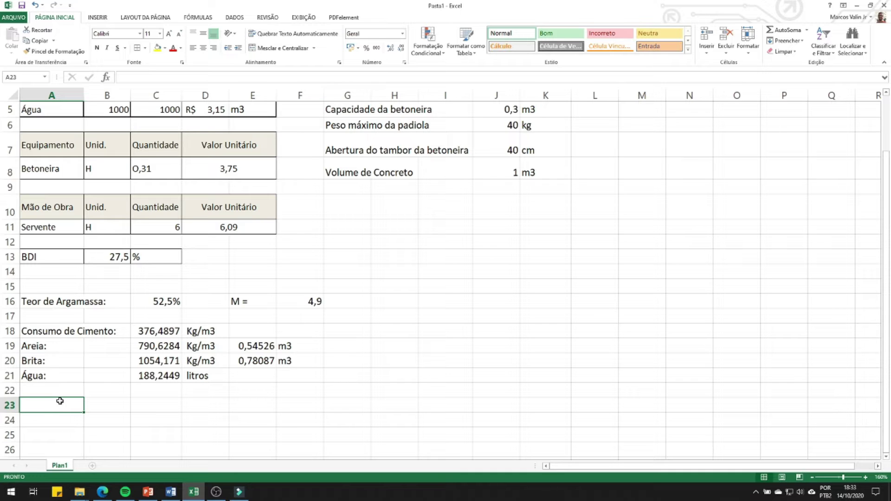
type("Por Betonada")
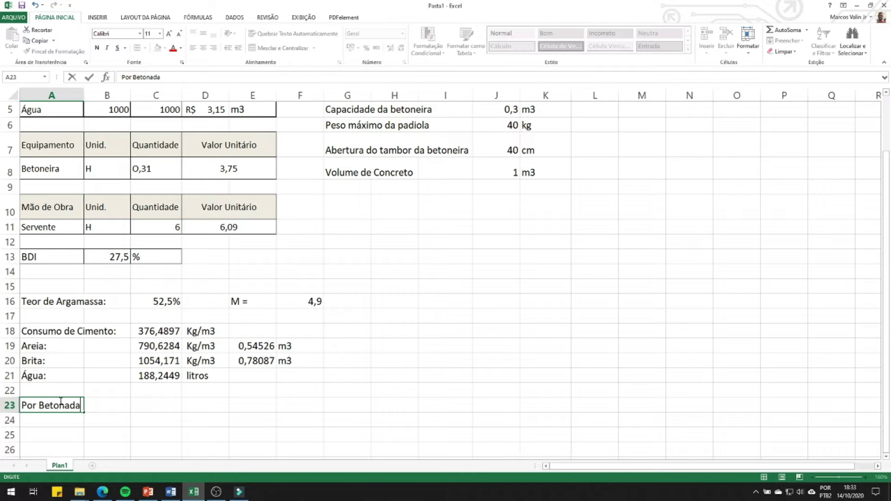
key("Return")
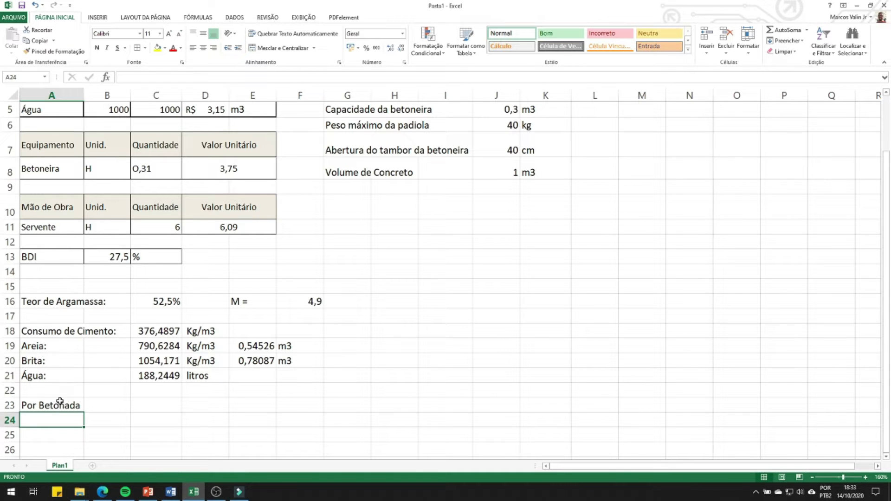
Enter the row labels cimento, areia, brita and água in A24 to A27.
type("cimento")
key("Return")
type("areia")
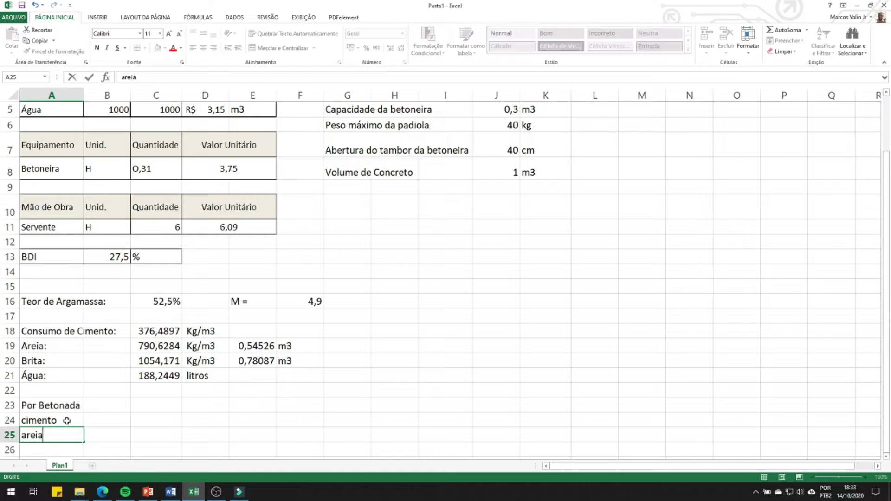
key("Return")
type("brita")
key("Return")
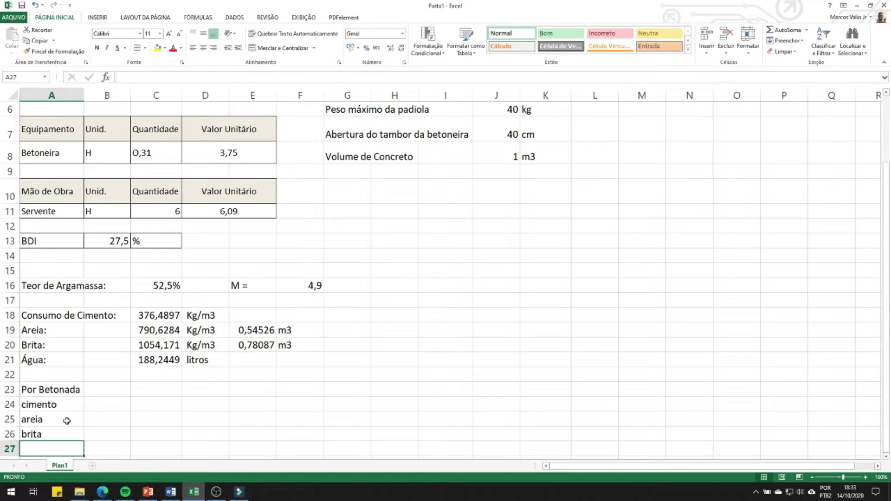
type("água")
key("Return")
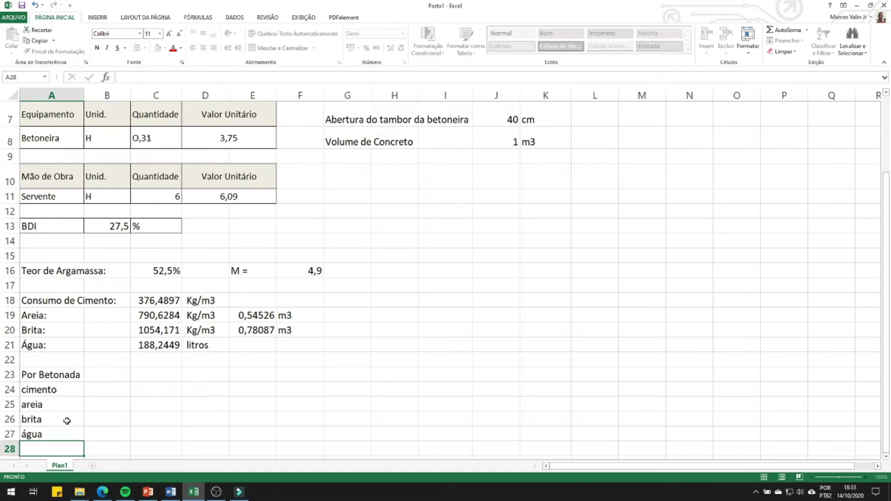
Calculate the cement per mixer batch in B24 by multiplying cement consumption by the mixer capacity, =C18*J5.
left_click(103, 392)
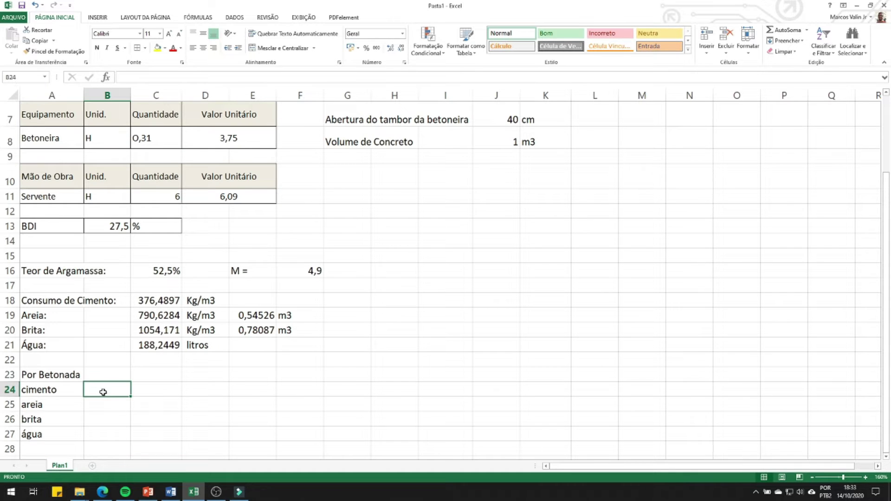
type("=")
left_click(160, 302)
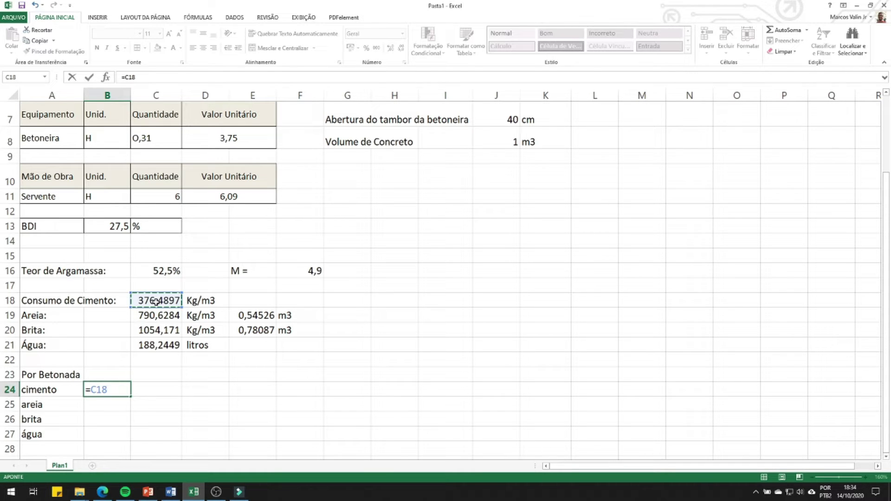
type("*")
scroll(160, 301, "up", 1)
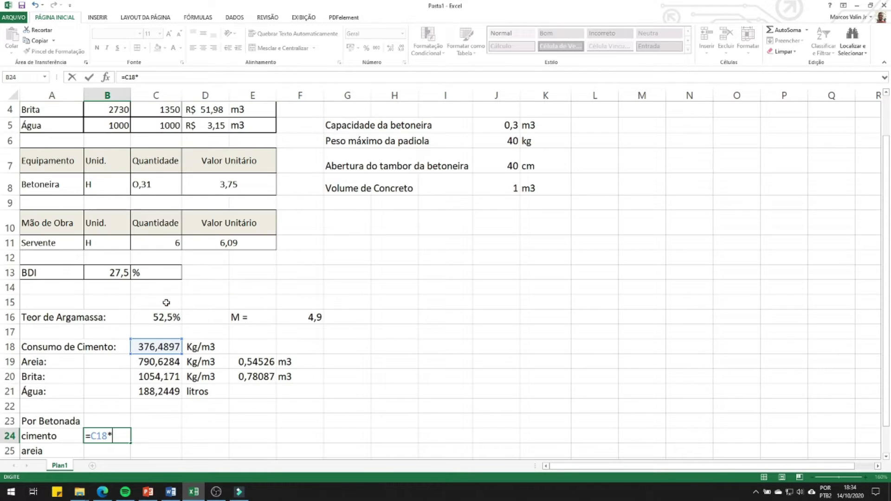
left_click(510, 126)
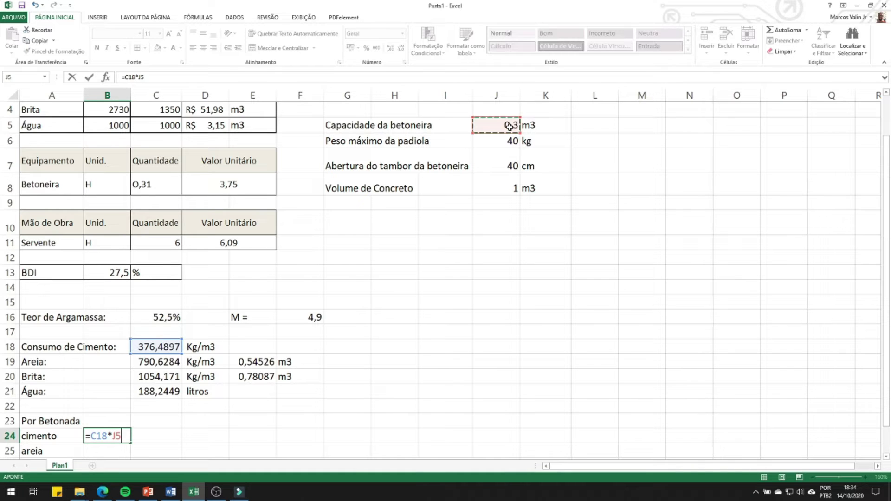
key("Return")
Fill the cement batch formula from B24 down through B27 for sand, gravel and water.
scroll(180, 368, "down", 1)
left_click(124, 391)
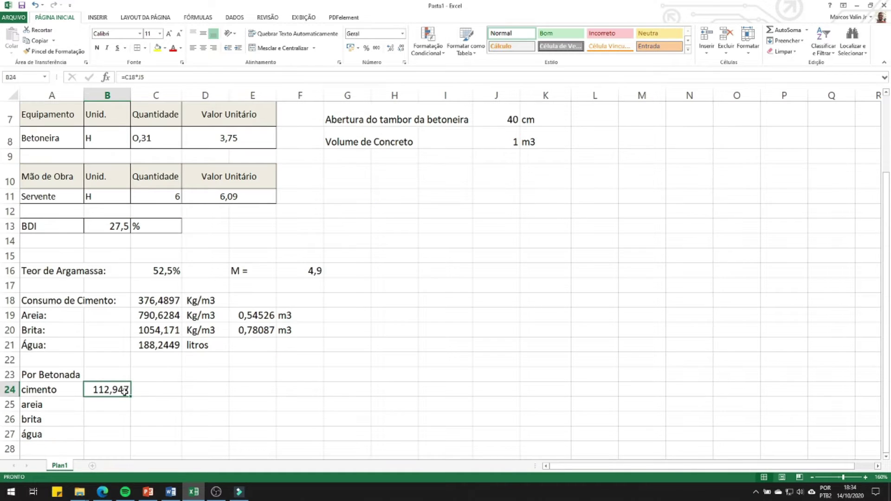
left_click_drag(133, 399, 132, 439)
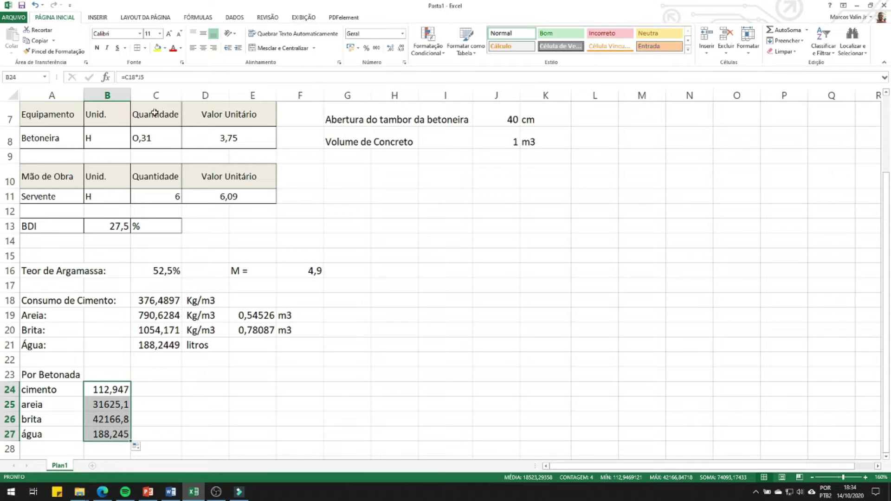
Correct the sand batch formula in B25 to multiply by the mixer capacity, =C19*J5.
left_click(105, 408)
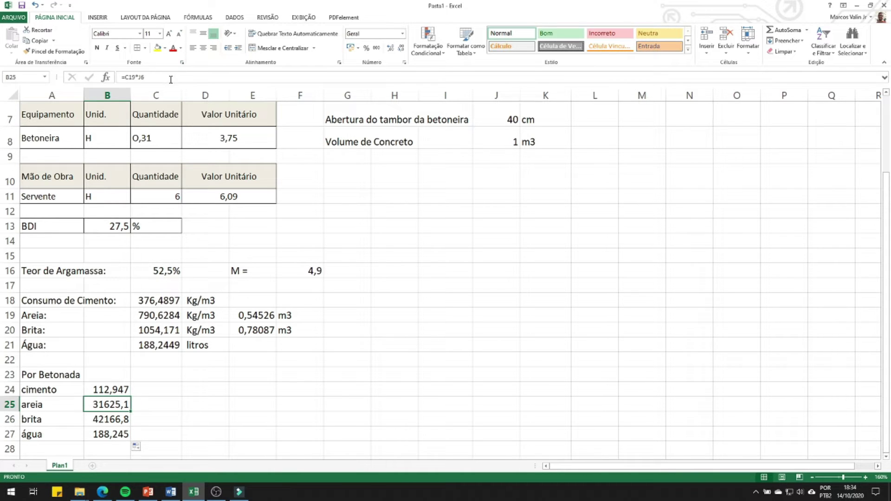
left_click(170, 82)
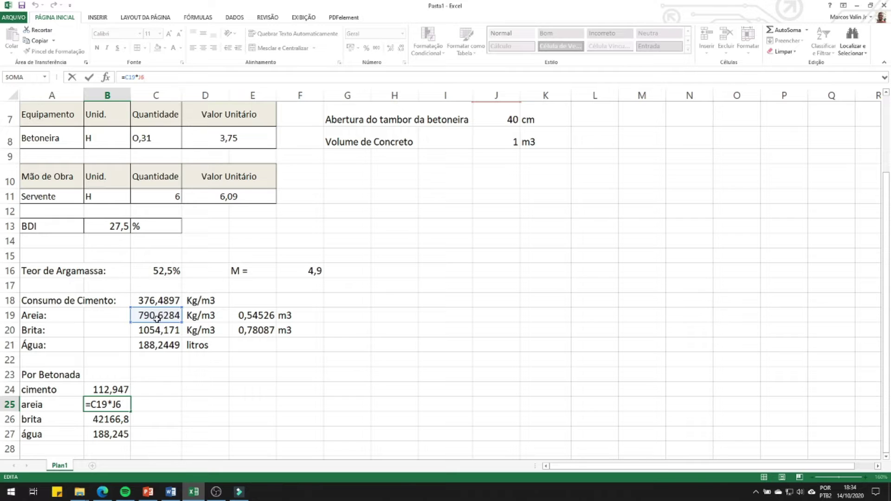
scroll(303, 281, "up", 2)
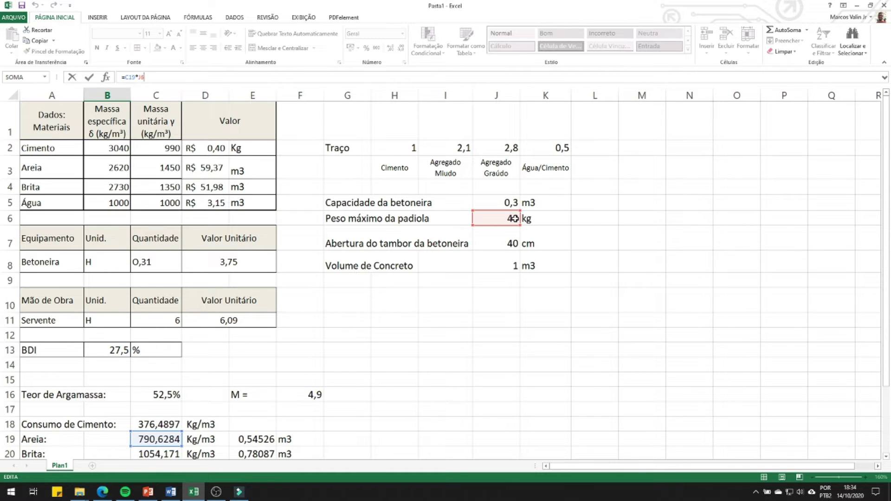
left_click_drag(521, 216, 520, 202)
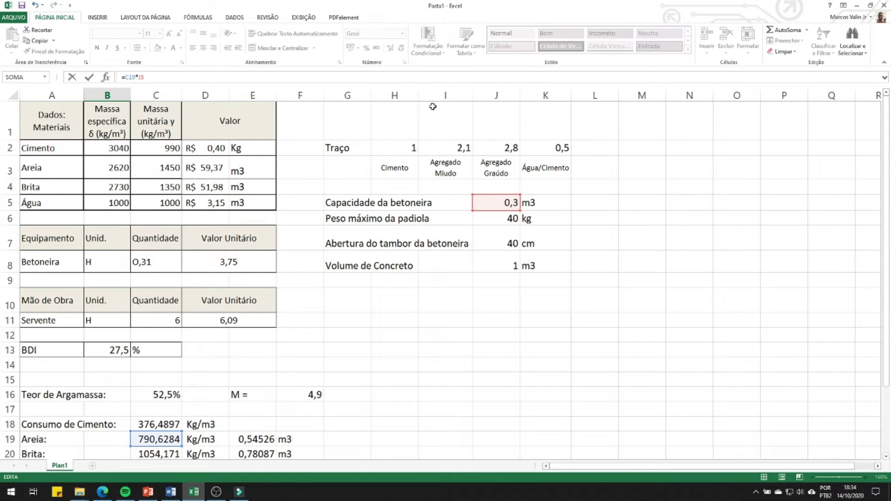
key("Return")
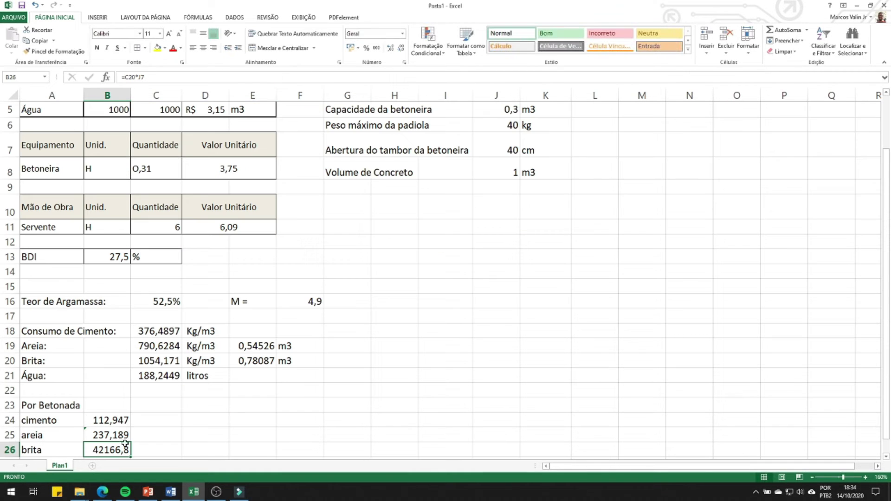
Try to redirect the gravel batch formula in B26 from J7 to the mixer capacity in J5.
left_click(116, 420)
key("Down")
key("Down")
key("F2")
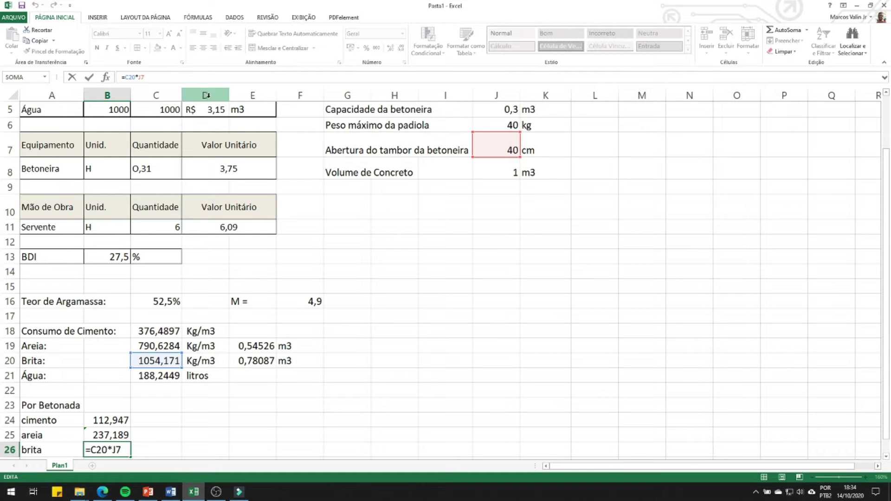
scroll(524, 182, "up", 1)
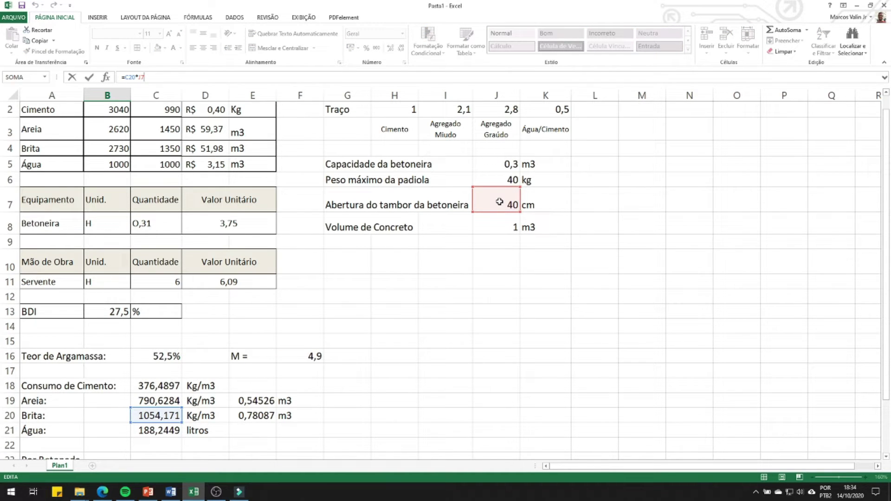
left_click_drag(499, 205, 498, 164)
left_click(500, 162)
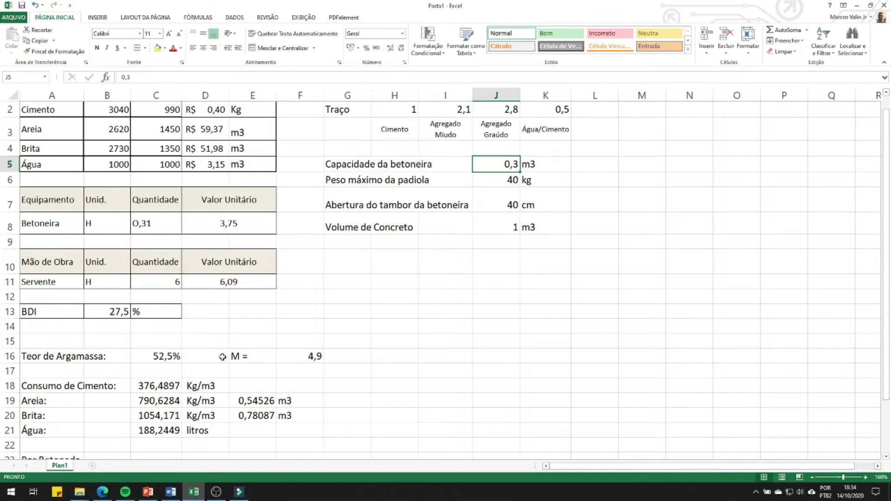
Clear the sand, gravel and water batch results in B25 to B27.
scroll(89, 369, "down", 3)
left_click_drag(101, 319, 110, 349)
key("Delete")
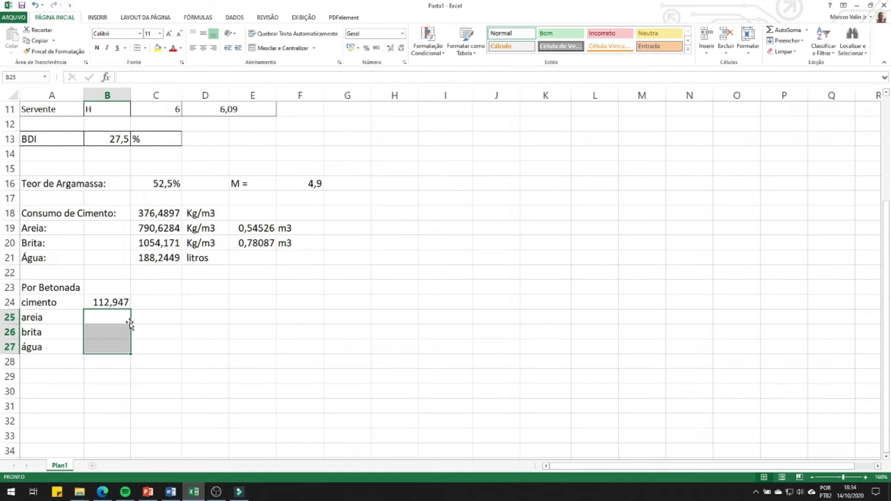
Make the mixer capacity reference absolute in the cement batch formula in B24, =C18*$J$5.
left_click(115, 299)
key("F2")
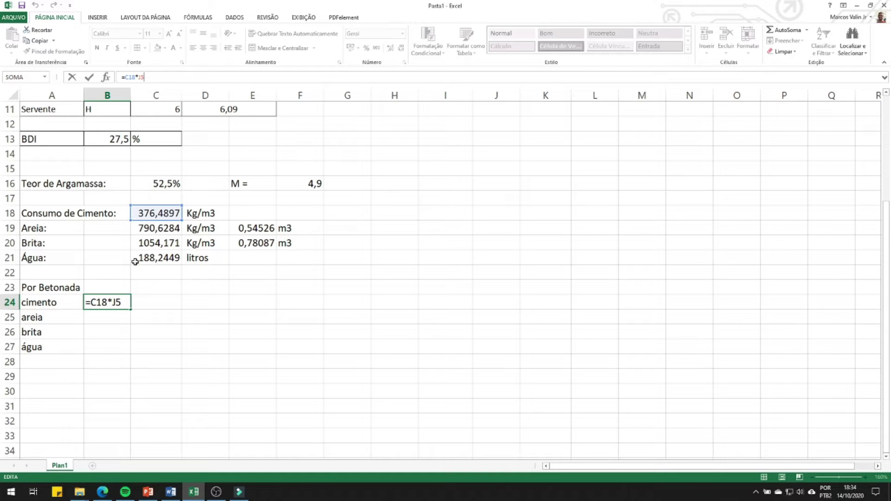
scroll(181, 243, "up", 3)
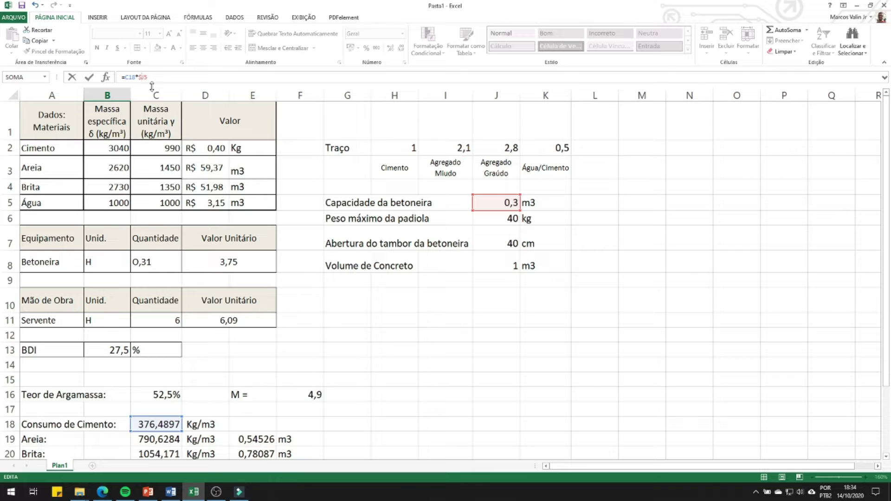
type("$")
key("Return")
Fill the absolute-reference formula from B24 down through B27 and check the references in the gravel formula in B26.
scroll(129, 222, "down", 2)
left_click(105, 325)
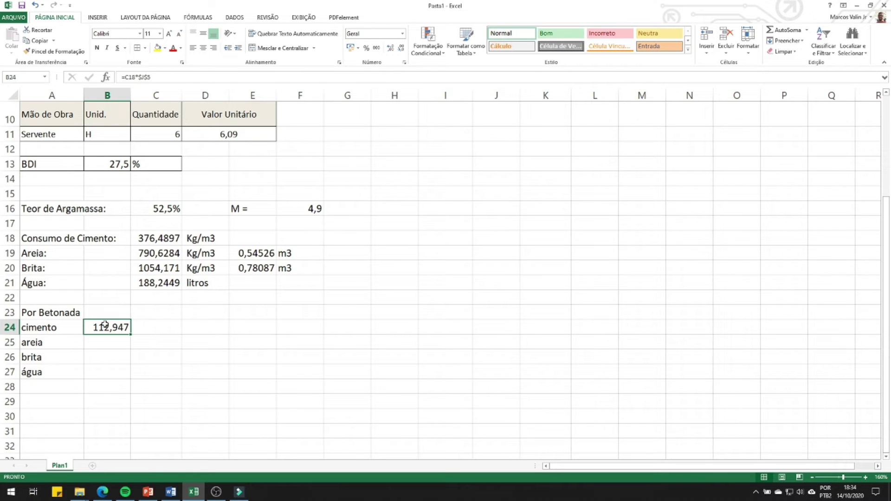
left_click_drag(131, 335, 128, 377)
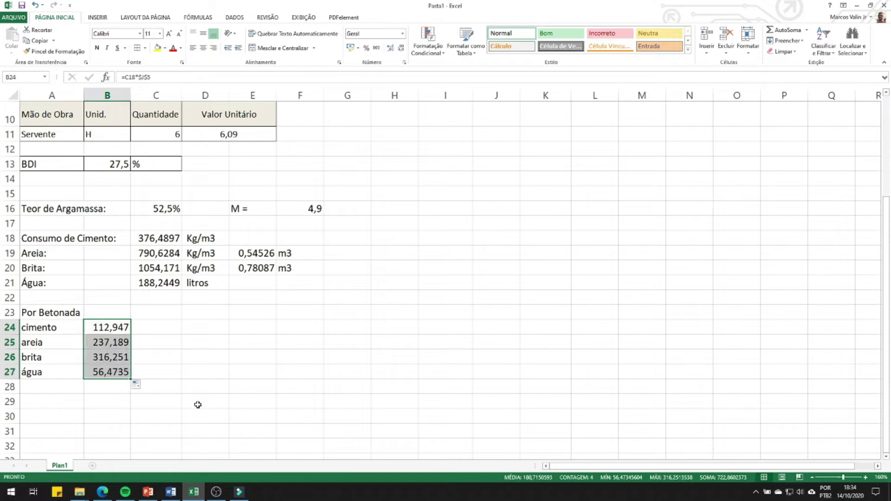
left_click(243, 382)
left_click(117, 356)
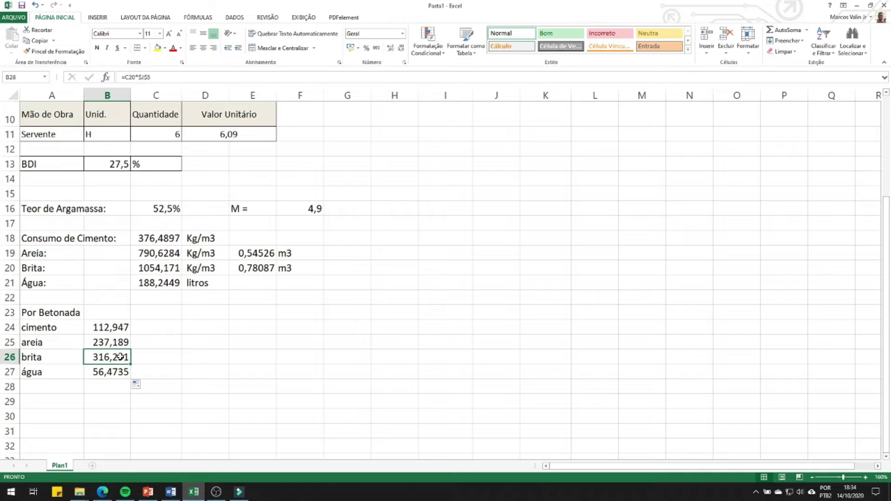
key("F2")
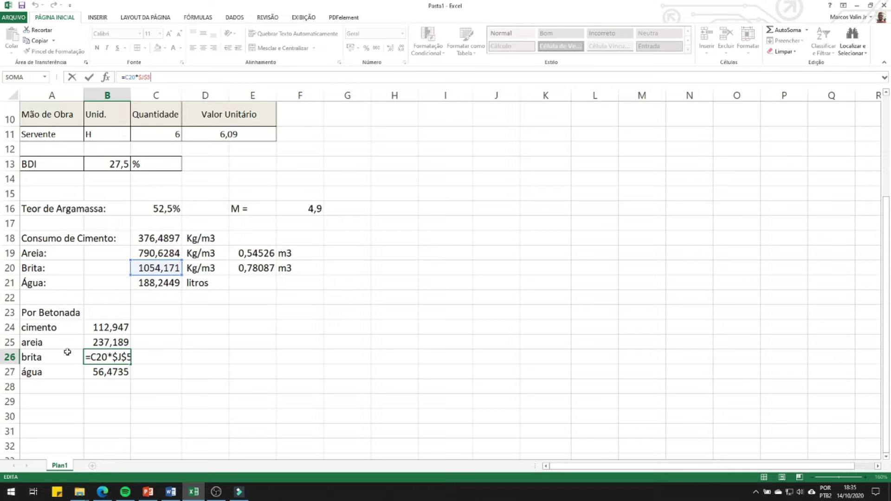
scroll(413, 229, "up", 3)
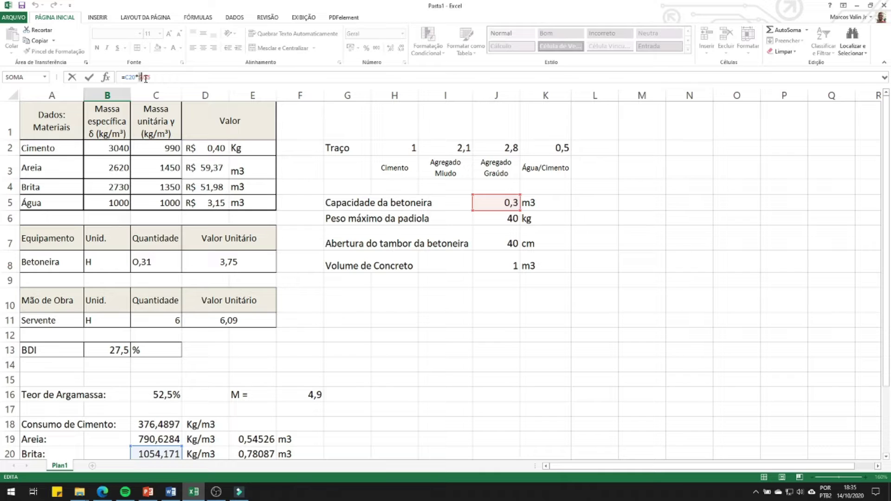
key("ctrl+Return")
scroll(179, 335, "down", 2)
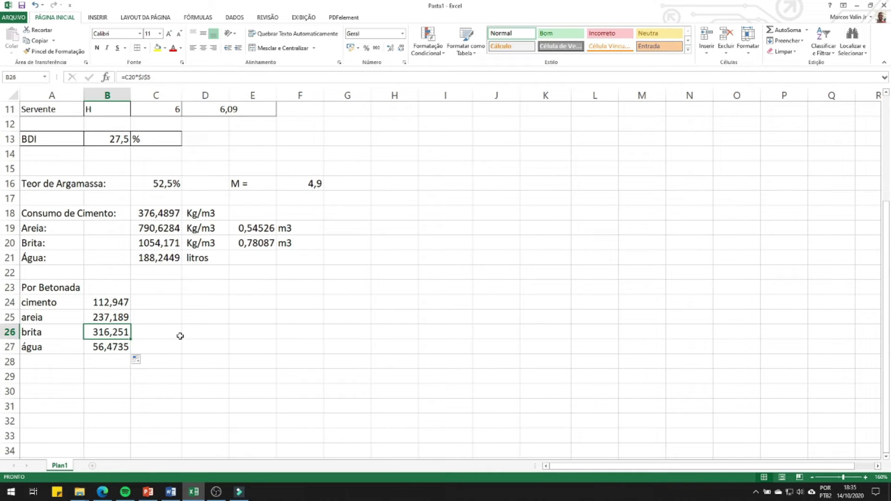
Enter the unit Kg/betonada in C24 beside the cement batch quantity.
left_click(159, 305)
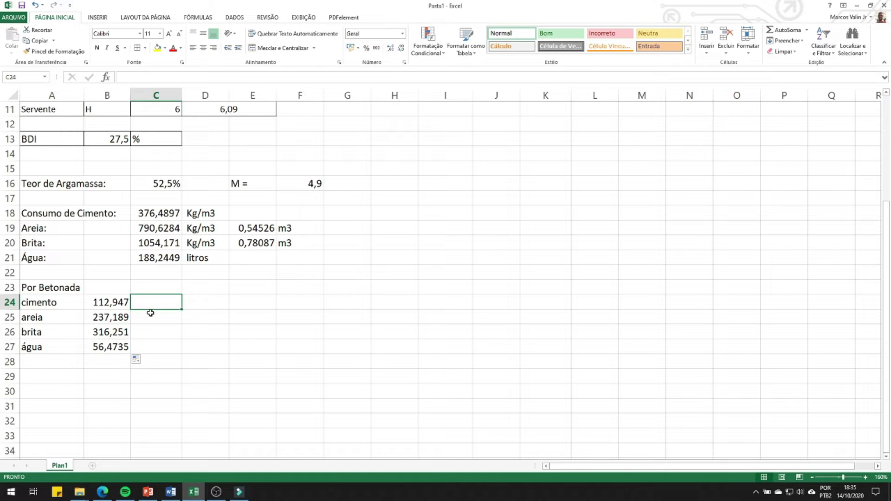
type("Kg")
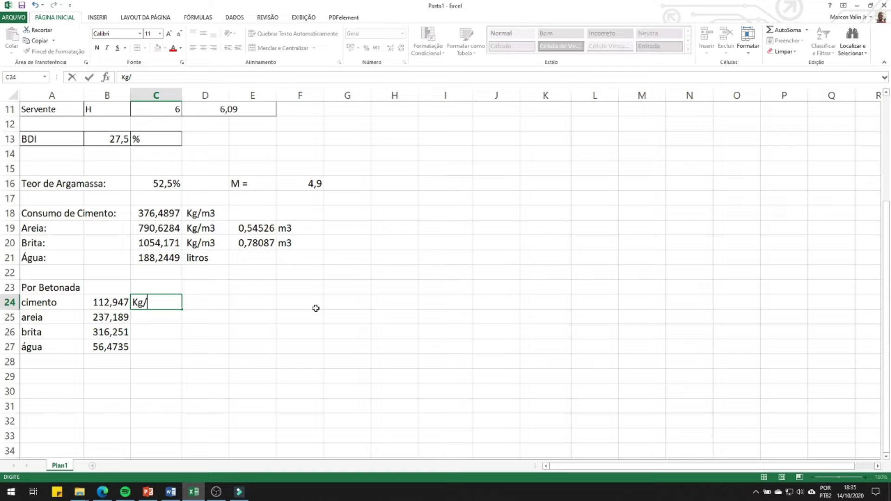
type("/betonada")
key("Return")
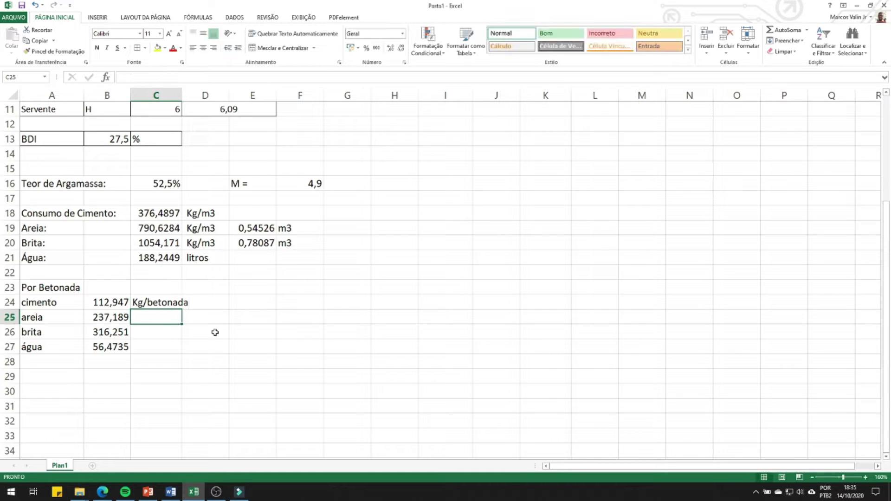
Copy the Kg/betonada unit from C24 to C25 through C27.
left_click(163, 301)
key("ctrl+c")
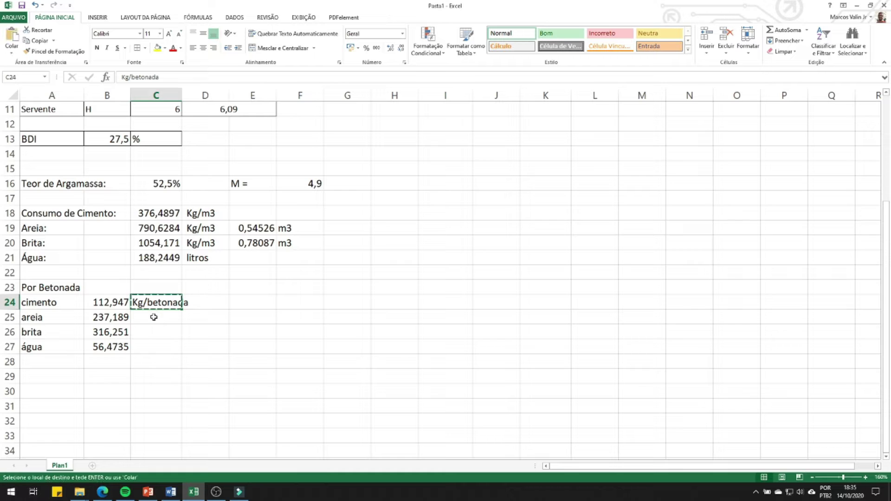
left_click_drag(153, 319, 158, 348)
key("ctrl+v")
key("Escape")
left_click(140, 212)
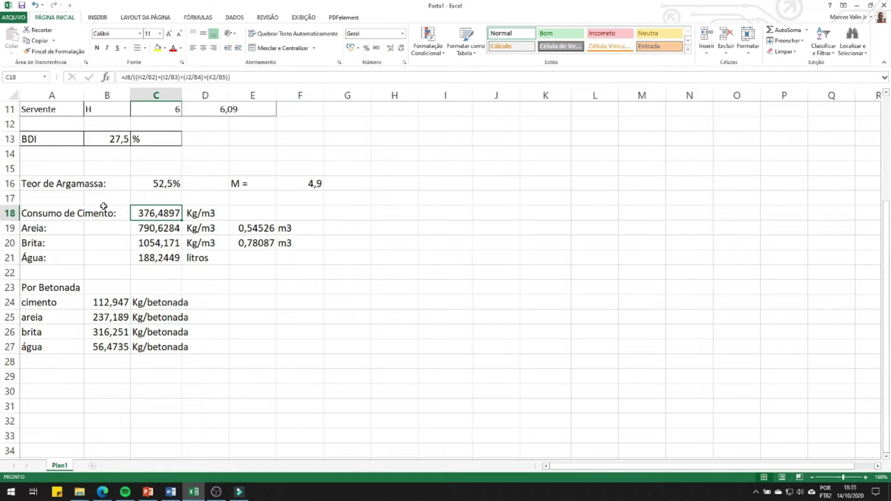
key("Left")
key("Left")
left_click_drag(43, 214, 190, 263)
left_click(106, 288)
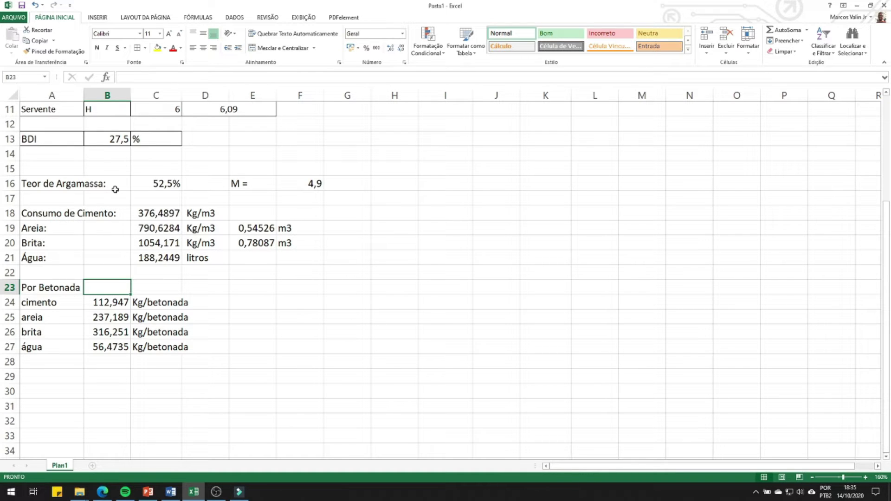
Add (1m3) before the colon in the Consumo de Cimento label in A18 and widen column B to fit it.
left_click(77, 204)
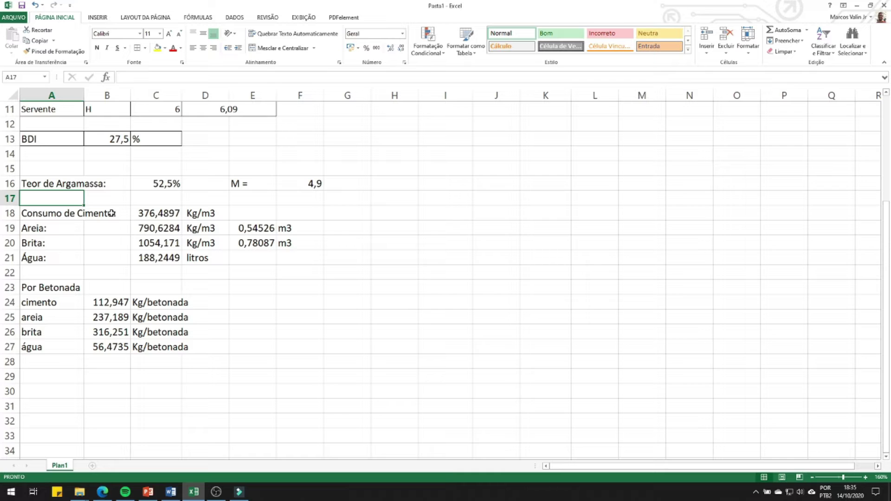
left_click(36, 214)
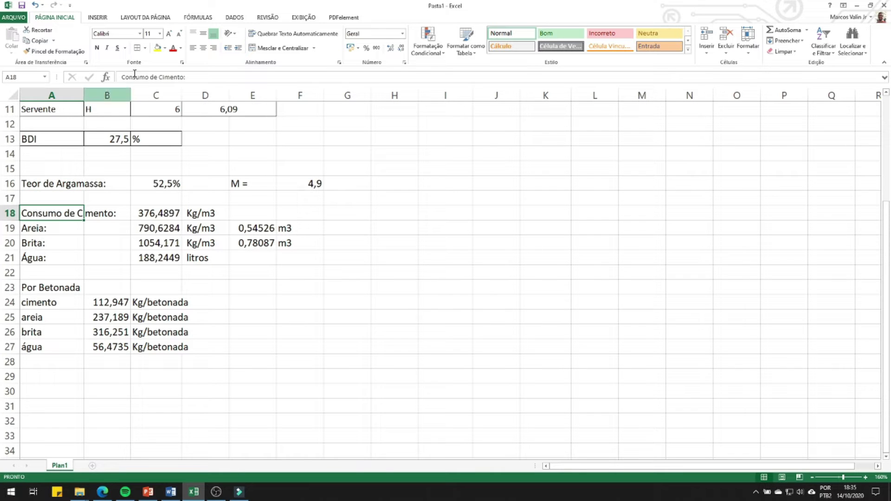
left_click(191, 80)
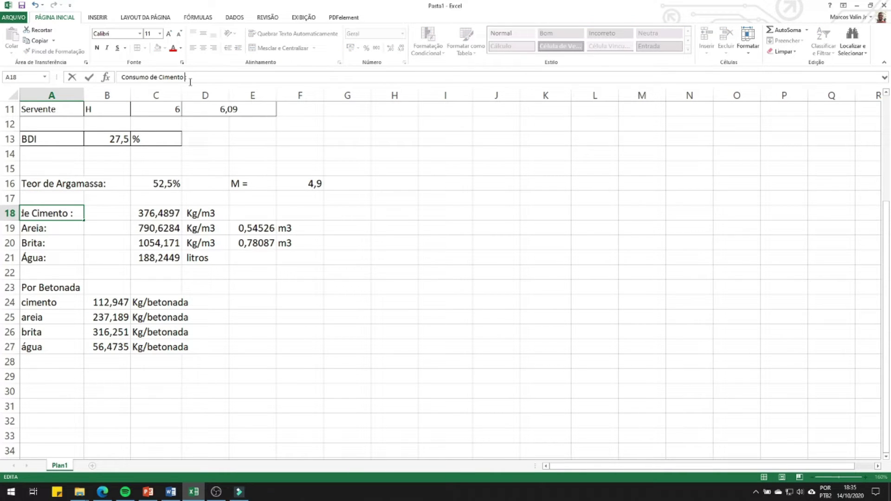
type("(1m3")
key("Return")
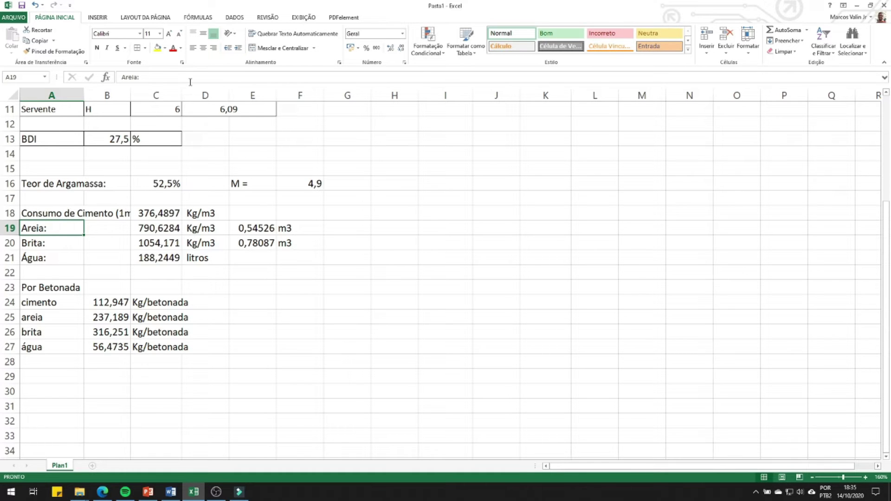
left_click_drag(128, 99, 148, 99)
Append (0,3m3) to the Por Betonada heading in A23.
left_click(51, 289)
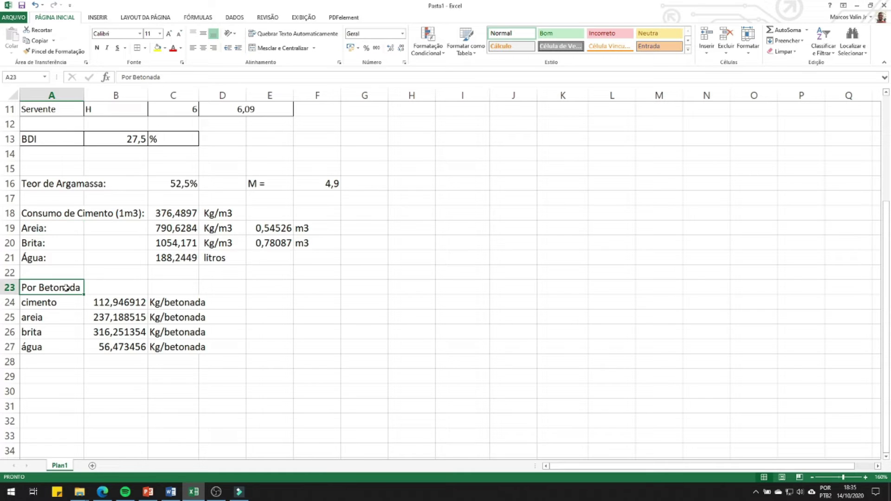
left_click(203, 77)
type("(0,3m3")
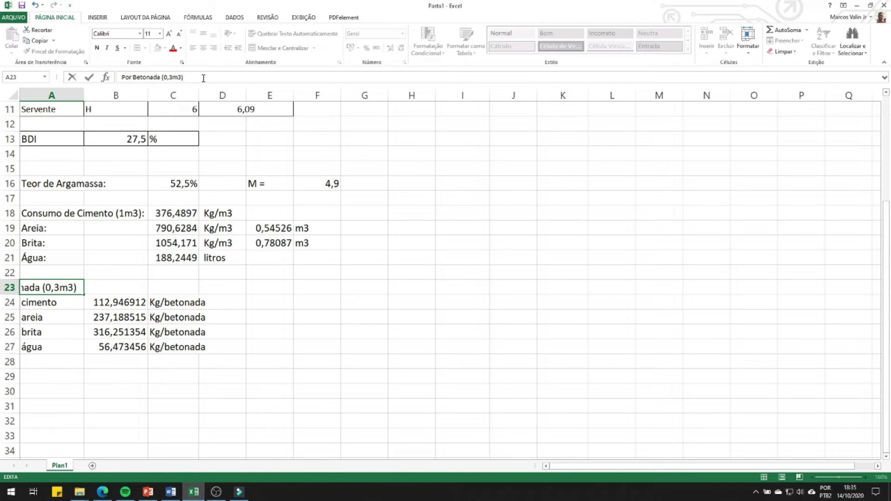
key("Return")
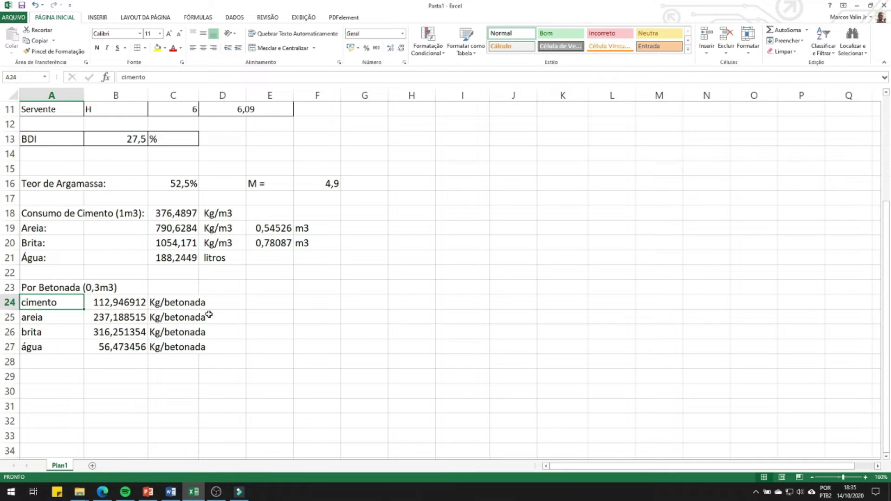
Calculate the sand volume per batch in E25 by dividing its batch mass by the sand's unit mass, =B25/C3.
left_click(267, 317)
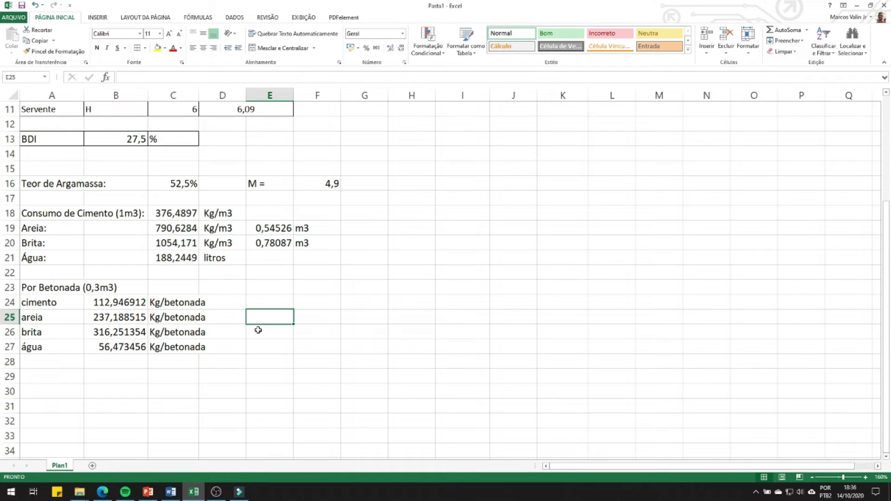
type("=")
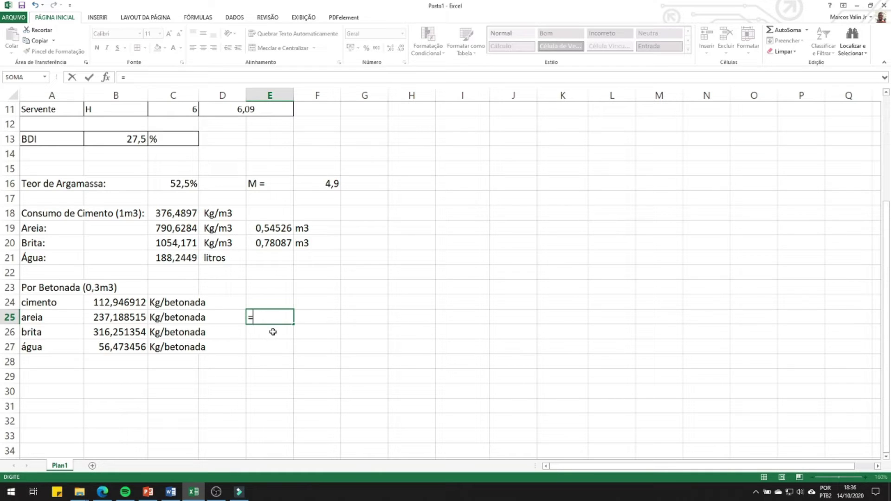
left_click(120, 318)
type("/")
scroll(207, 255, "up", 4)
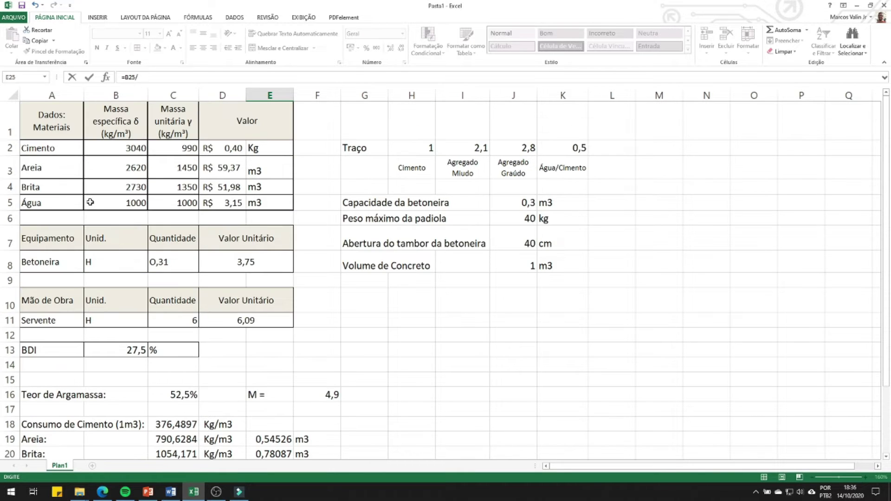
left_click(182, 170)
key("Return")
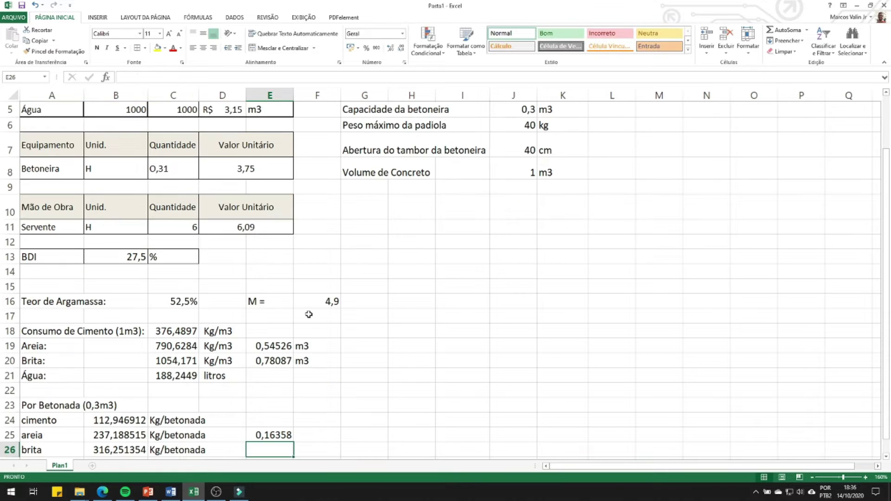
Enter the unit m3 in F25 beside the sand volume per batch.
scroll(314, 433, "down", 1)
left_click(309, 380)
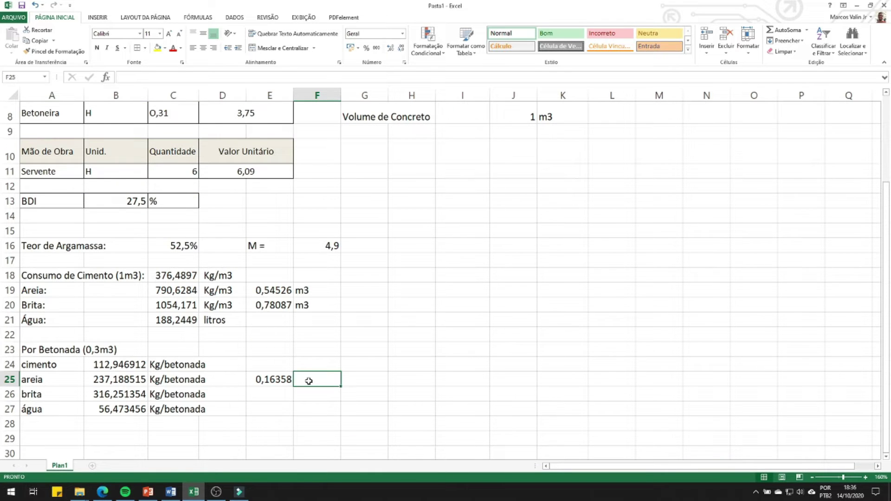
type("m")
key("Return")
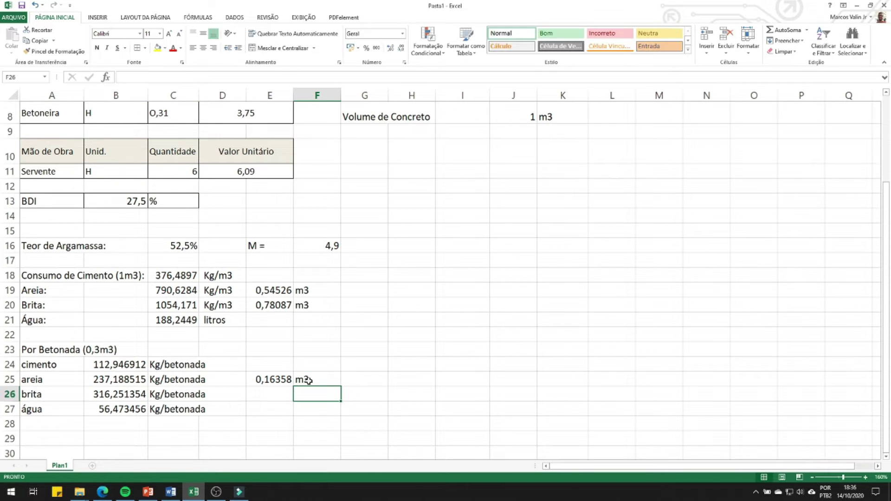
Calculate the gravel volume per batch in E26 by dividing its batch mass by the gravel's unit mass, =B26/C4.
left_click(279, 393)
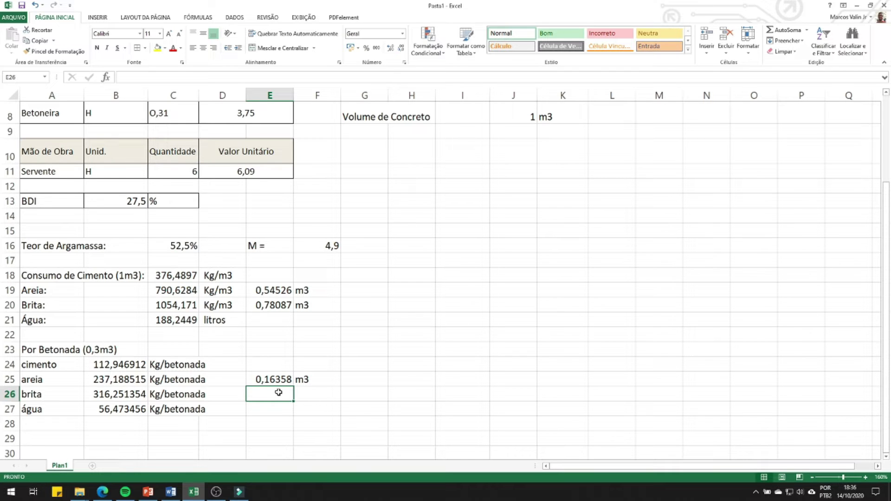
type("=")
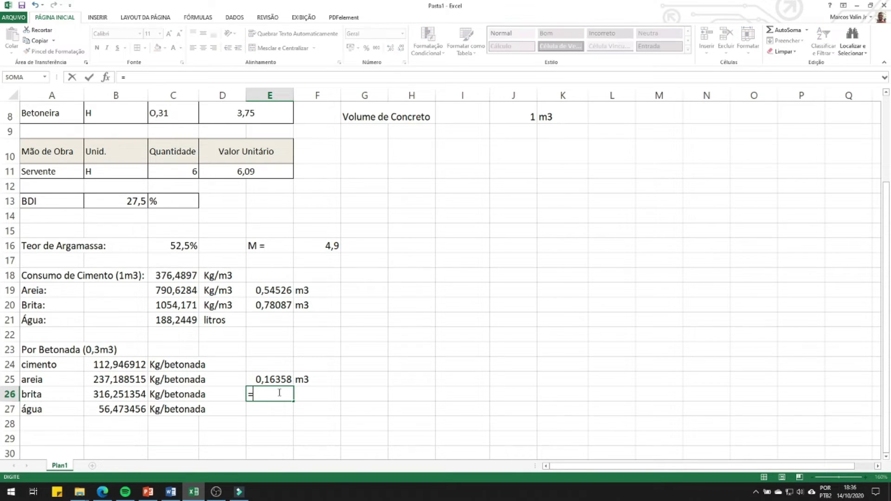
left_click(114, 395)
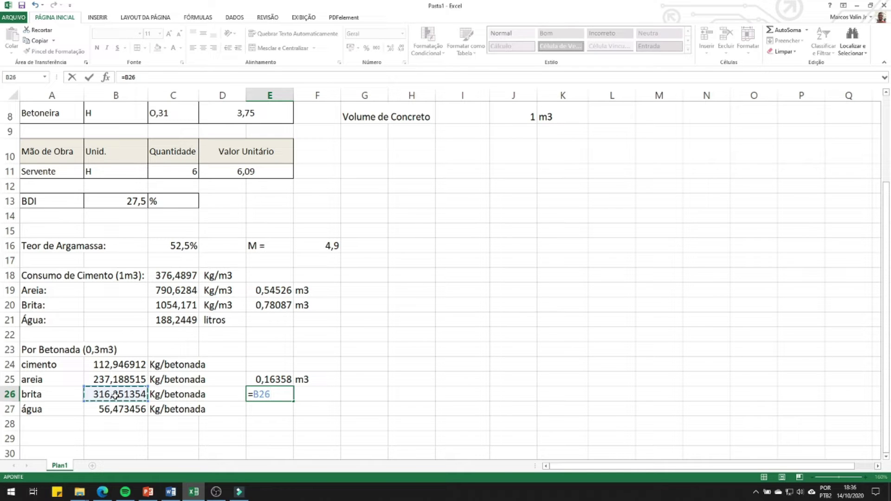
type("/")
scroll(178, 392, "up", 3)
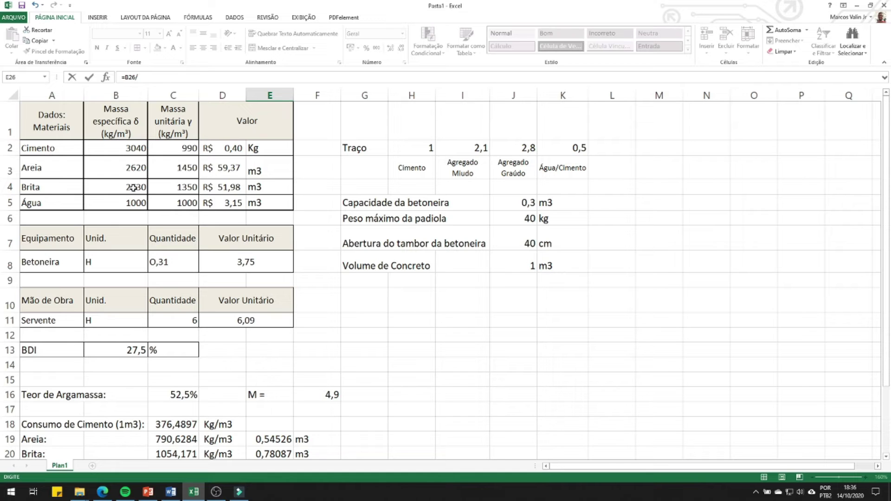
left_click(180, 188)
key("Return")
Enter the unit m3 in F26 beside the gravel volume per batch.
scroll(253, 207, "down", 2)
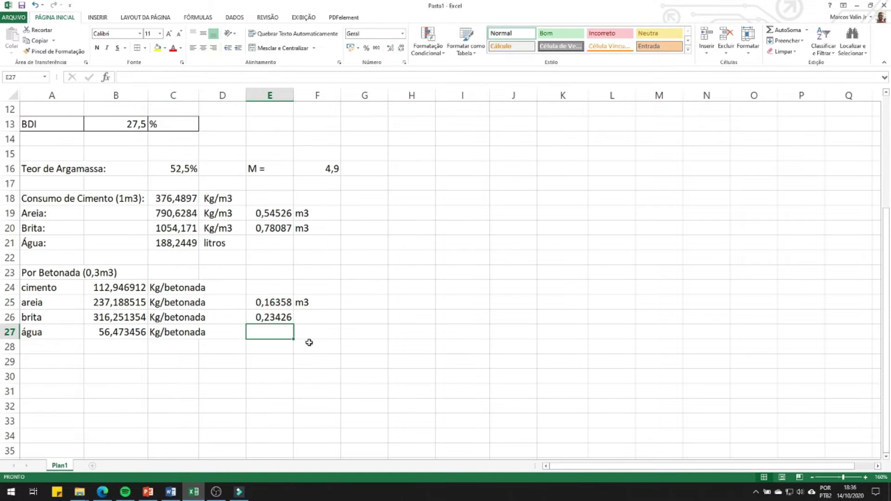
left_click(323, 314)
type("m3")
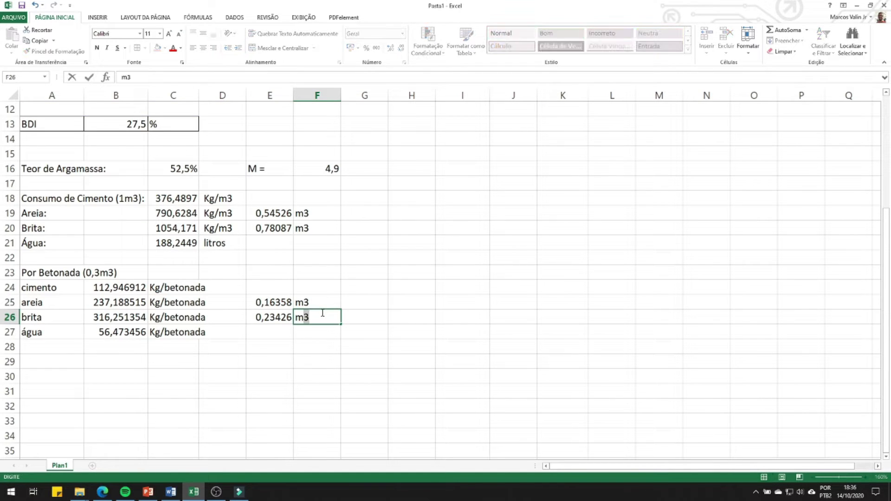
left_click(334, 417)
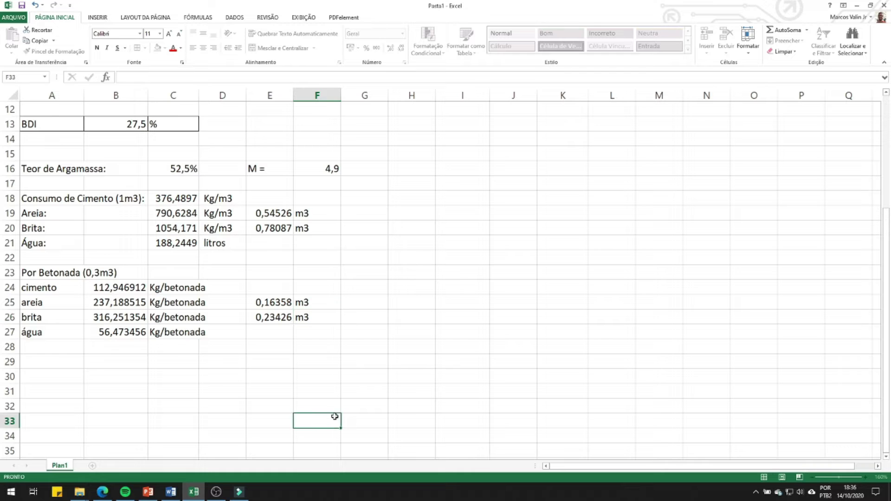
Examine the areia row of the batch table and the Traço proportions in H2:K2.
left_click(272, 303)
key("shift+Home")
scroll(304, 334, "up", 3)
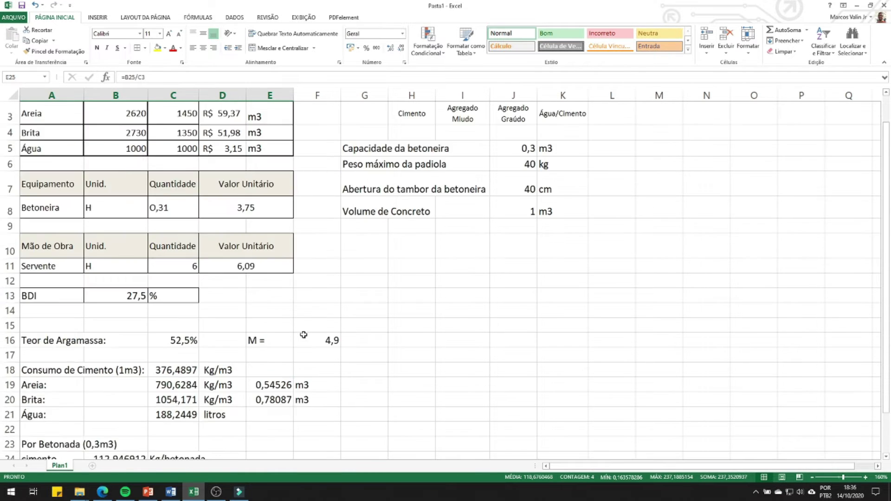
scroll(303, 335, "up", 1)
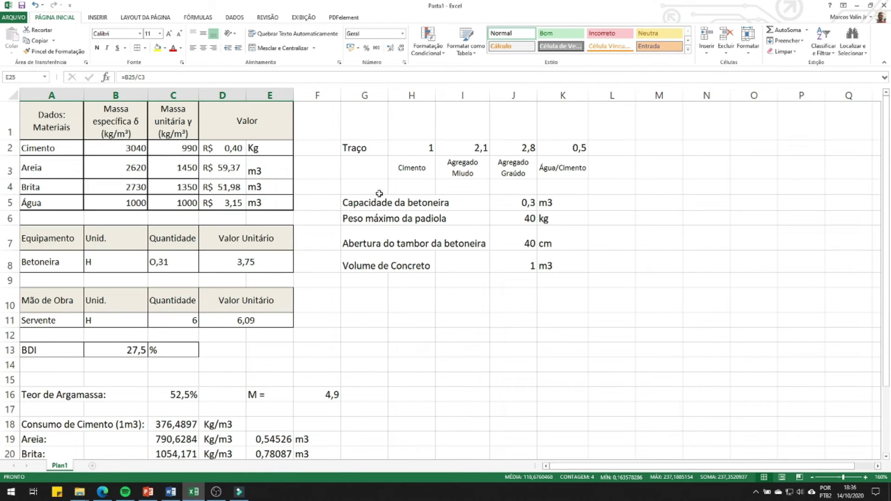
left_click(370, 150)
left_click_drag(411, 148, 574, 144)
left_click(432, 145)
left_click_drag(432, 145, 571, 144)
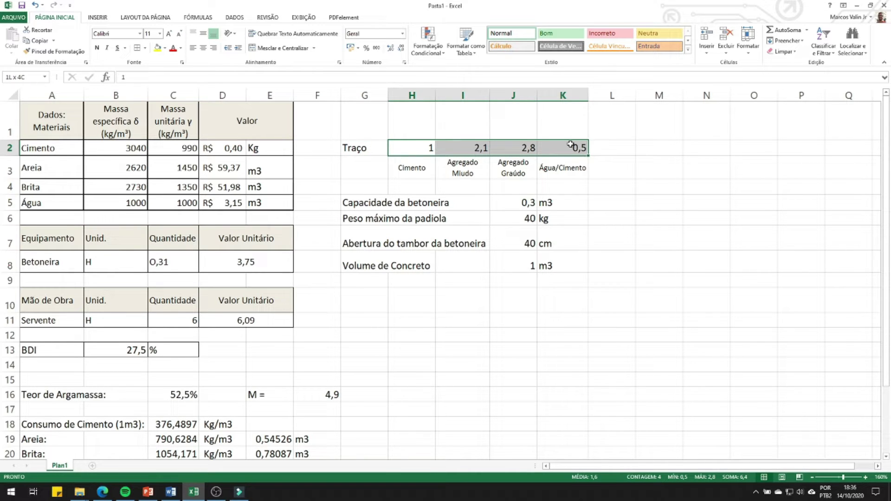
Enter the concrete strength as 3o MPa in M2, on the same row as the Traço proportions.
left_click(652, 148)
type("3")
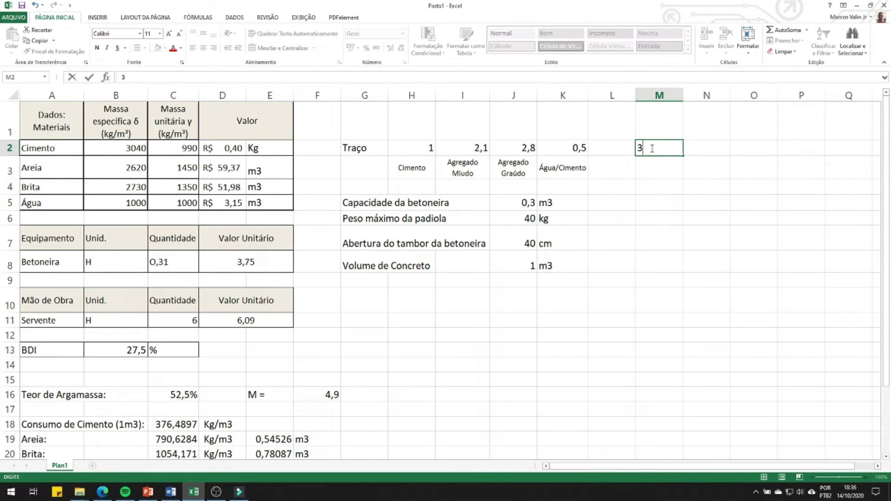
type("o MPa")
key("ctrl+Return")
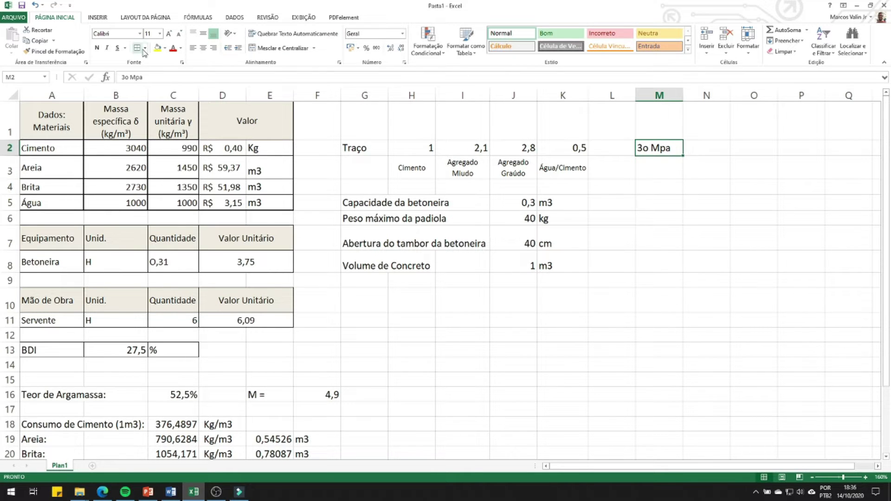
Fill the strength cell M2 and the Traço row G2:K2 with yellow.
left_click(157, 48)
left_click_drag(370, 149, 578, 147)
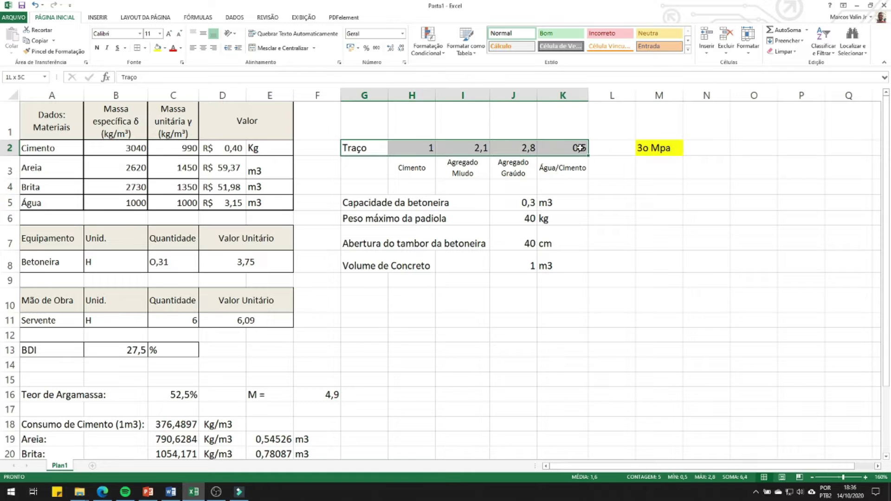
left_click(158, 48)
Correct the number and the unit's capitalisation in M2 so the strength reads 30 MPa.
left_click(673, 150)
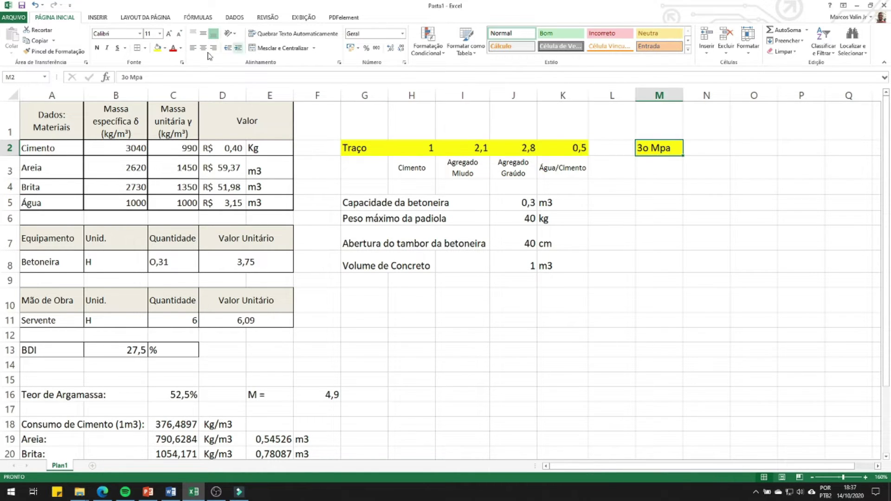
left_click(129, 77)
key("BackSpace")
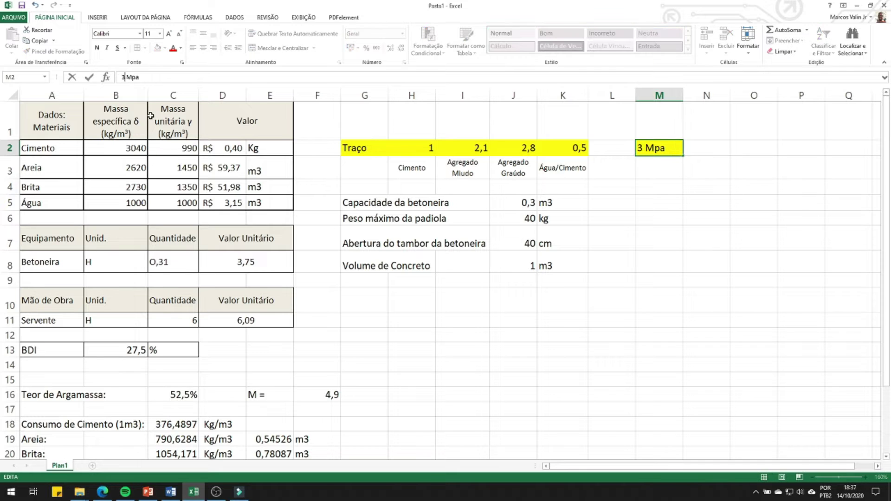
type("0")
key("Return")
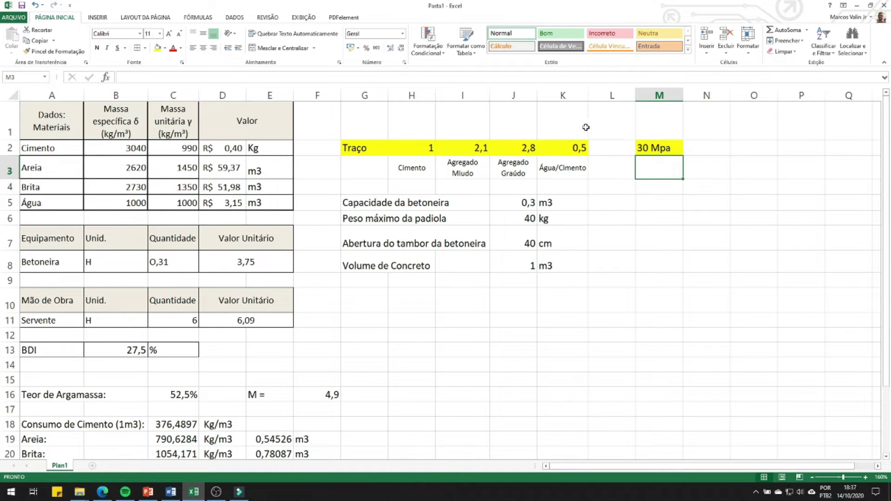
left_click(657, 150)
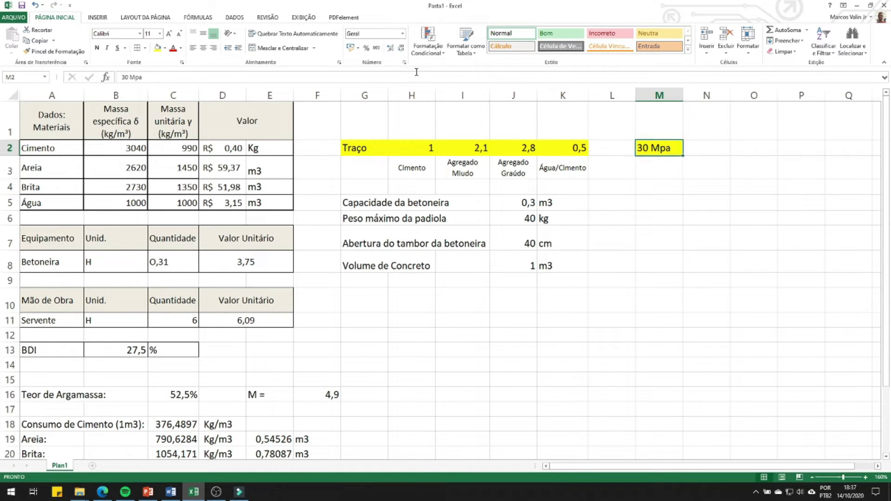
left_click(137, 77)
key("BackSpace")
type("P")
key("Return")
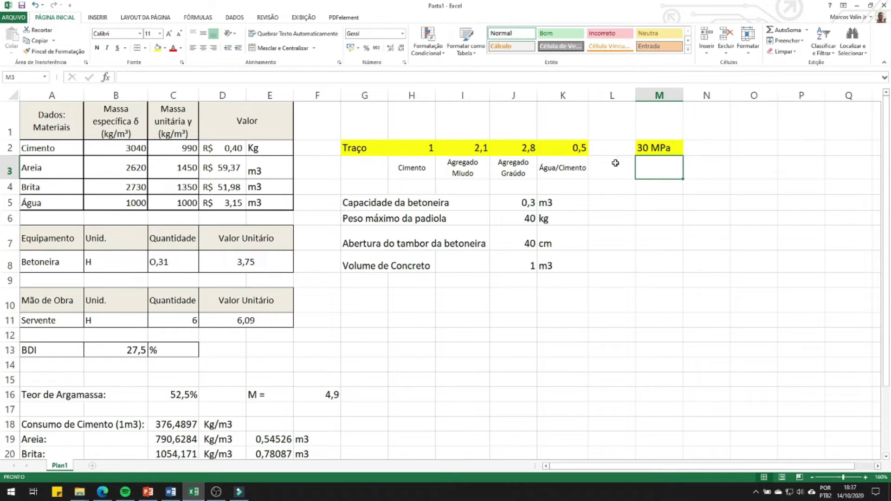
Review the Traço proportions in H2:K2, the strength in M2 and the cement mass per batch in B24.
left_click(420, 148)
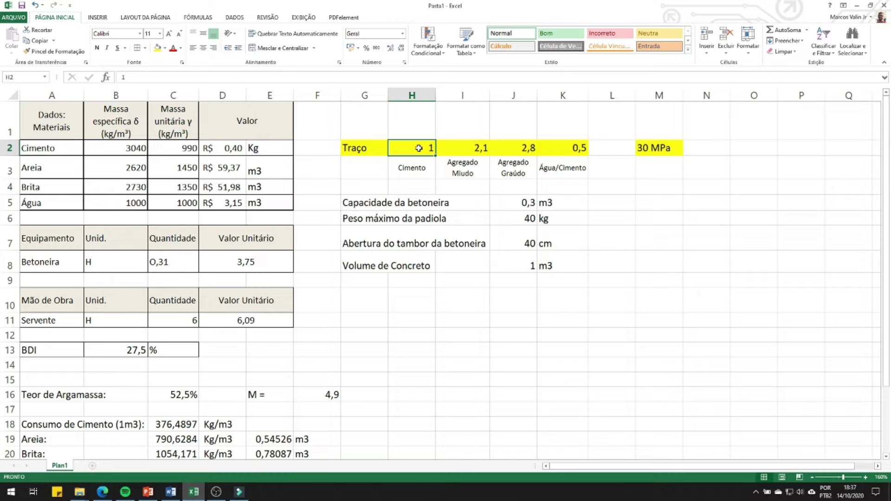
left_click(453, 147)
left_click(510, 148)
left_click(571, 147)
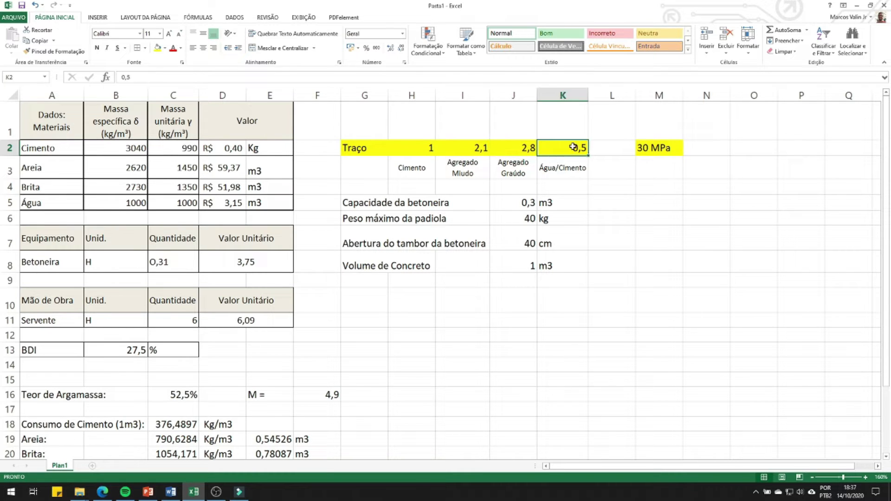
left_click(661, 148)
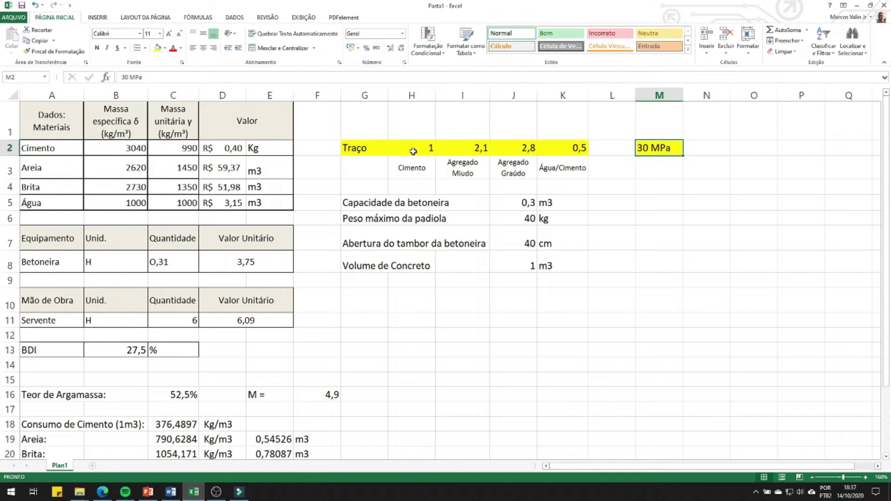
left_click_drag(424, 147, 576, 147)
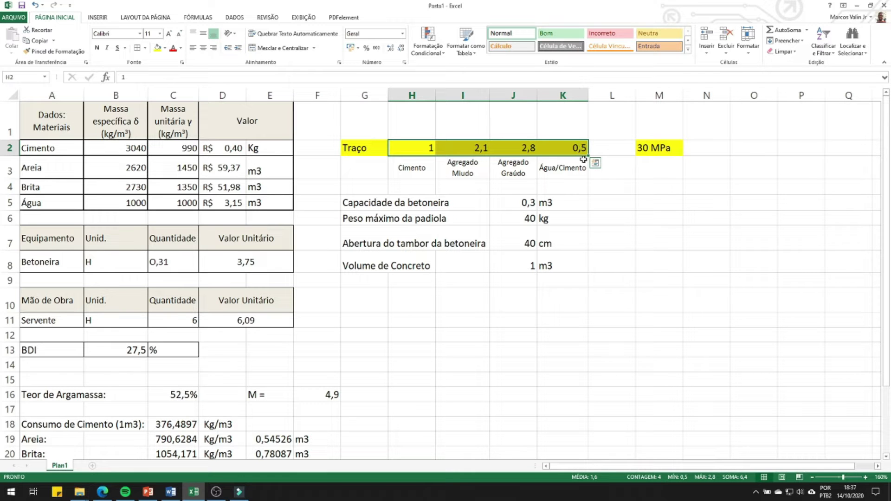
scroll(575, 160, "down", 3)
scroll(455, 144, "up", 3)
scroll(463, 164, "down", 5)
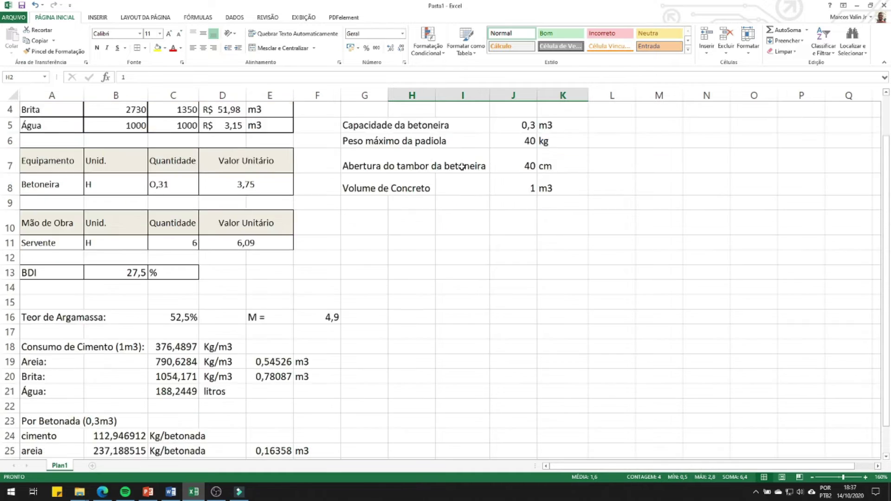
scroll(451, 161, "up", 1)
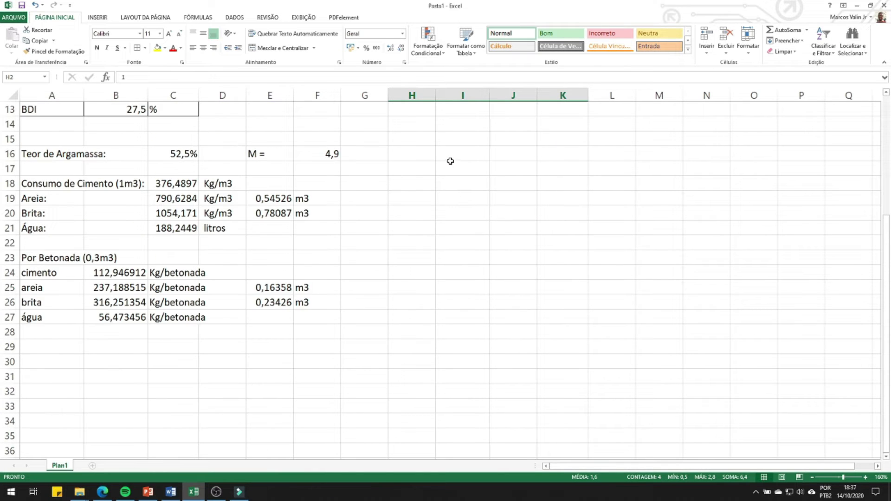
left_click(47, 276)
left_click(129, 271)
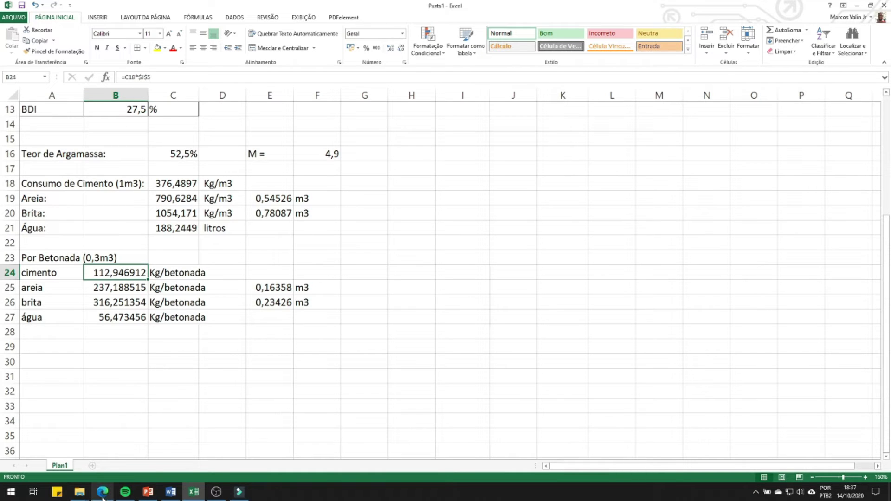
Switch to the Edge browser and search the web in a new tab for peso do saco de cimento.
mouse_move(103, 497)
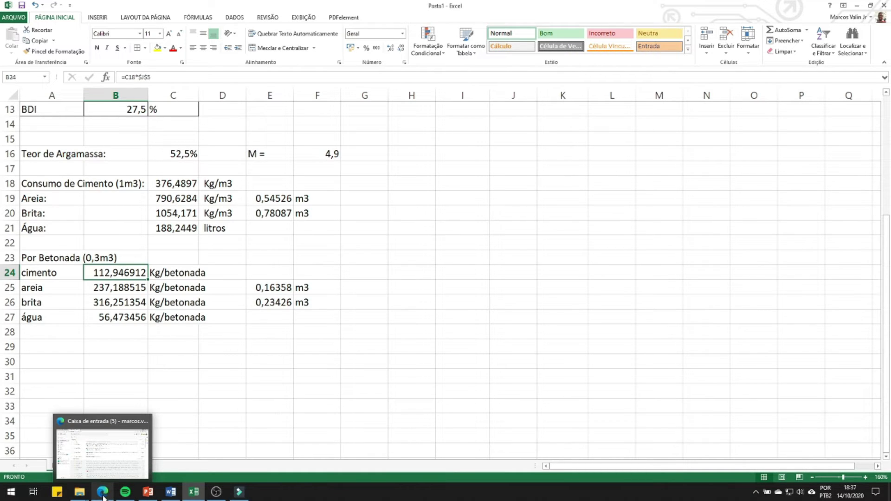
left_click(102, 448)
left_click(235, 7)
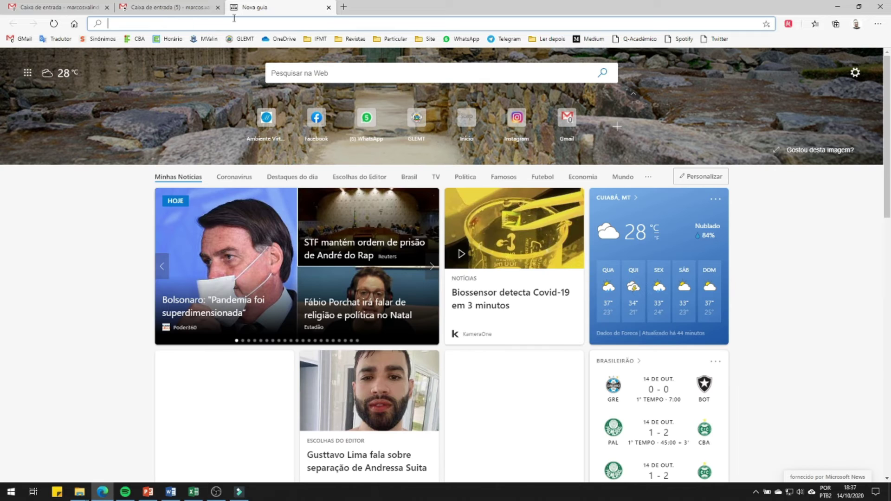
type("pes")
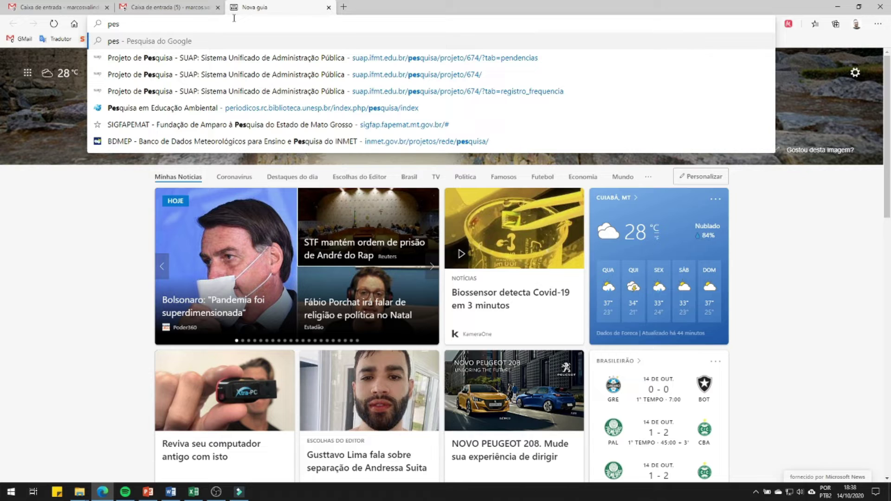
type("o do saco")
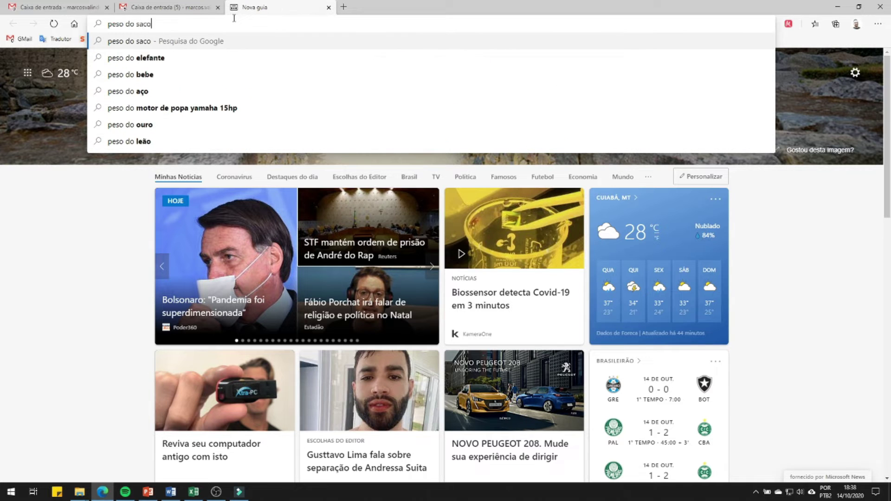
type(" de cimento")
key("Return")
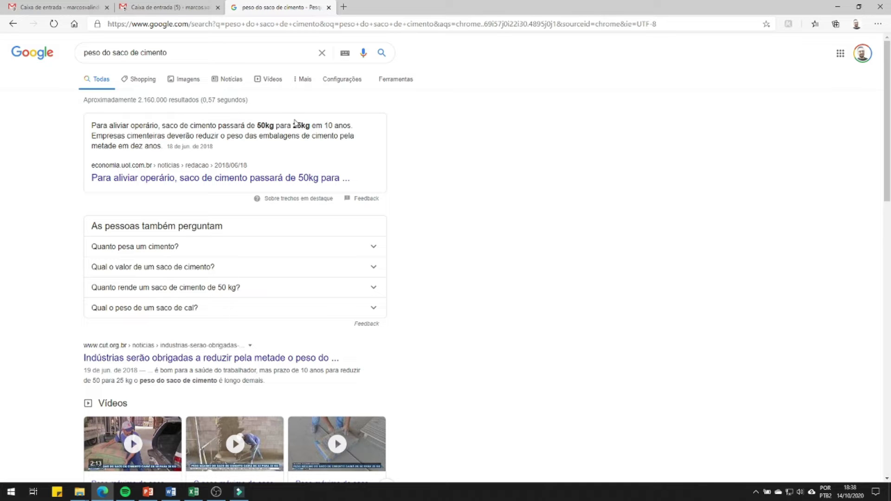
Open the UOL article on cement bag weight and highlight the passage about cutting bags from 50 kg to 25 kg.
left_click(242, 182)
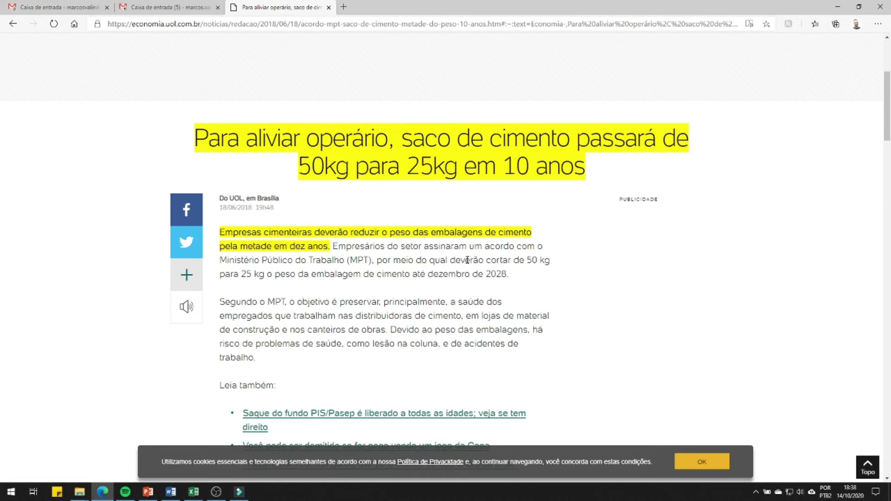
scroll(467, 260, "down", 1)
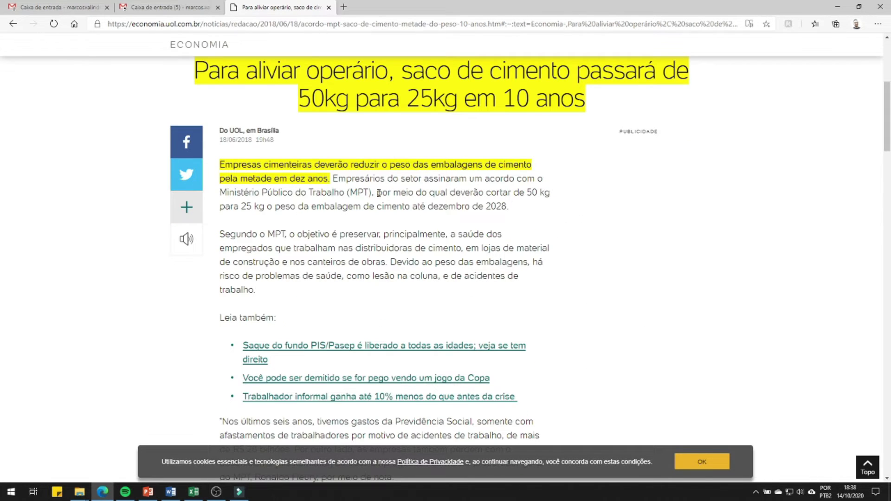
left_click_drag(382, 192, 503, 235)
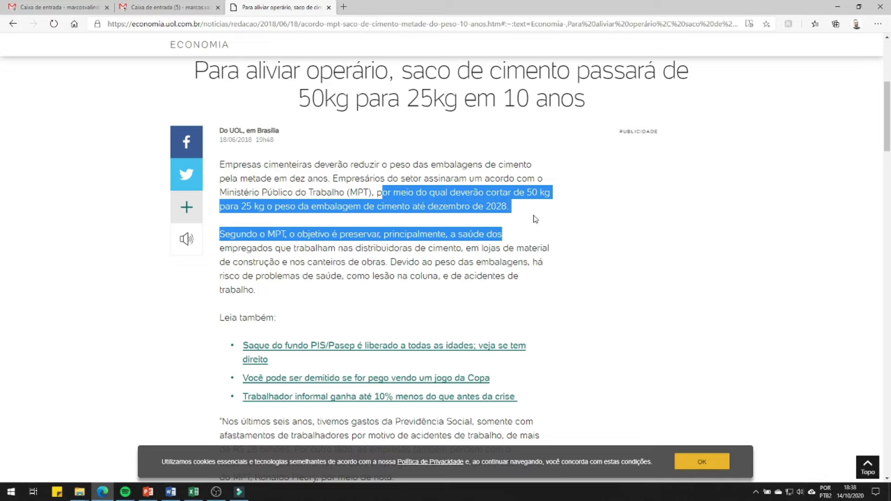
Return to the Excel sheet and enter 100 kg across G24:H24 with the note (2 sacos de cimento) in I24.
left_click(848, 4)
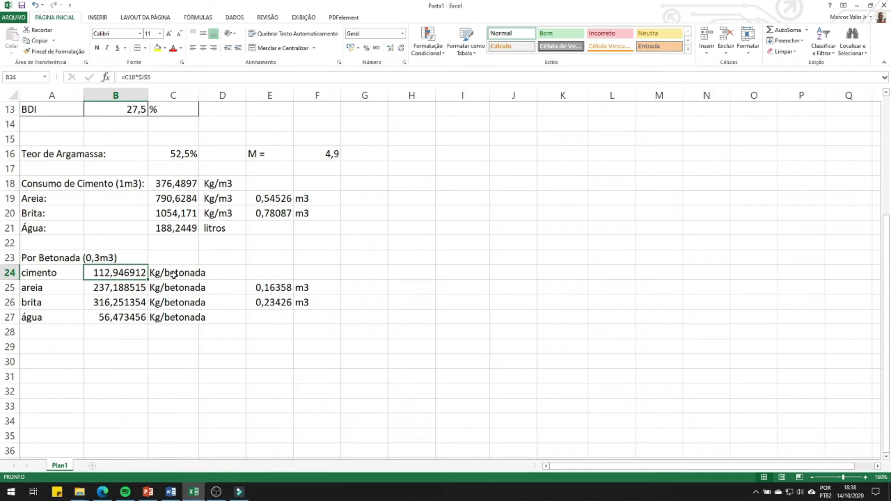
left_click(240, 277)
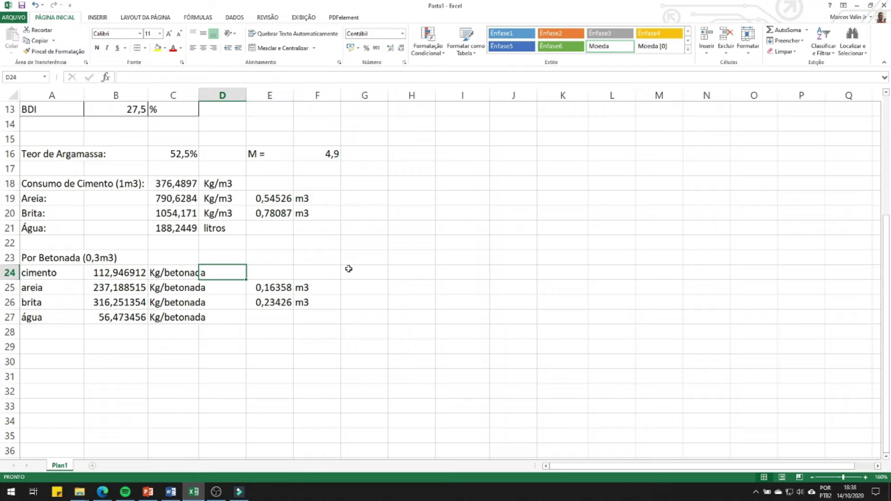
left_click(350, 273)
type("100")
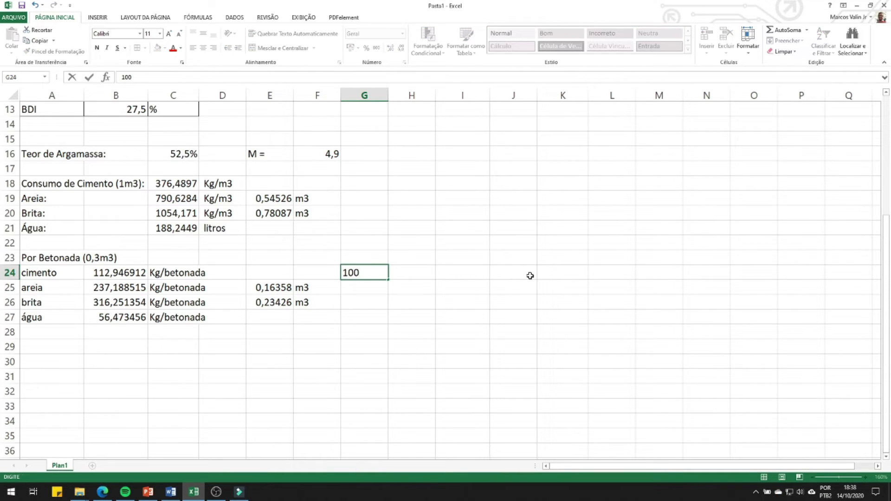
key("Tab")
type("kg")
key("Tab")
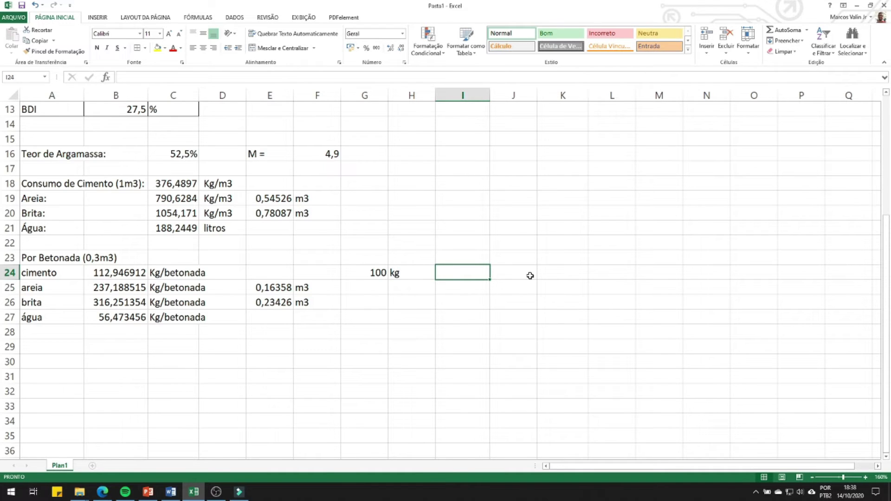
type("(2 sacos de cimento")
key("Return")
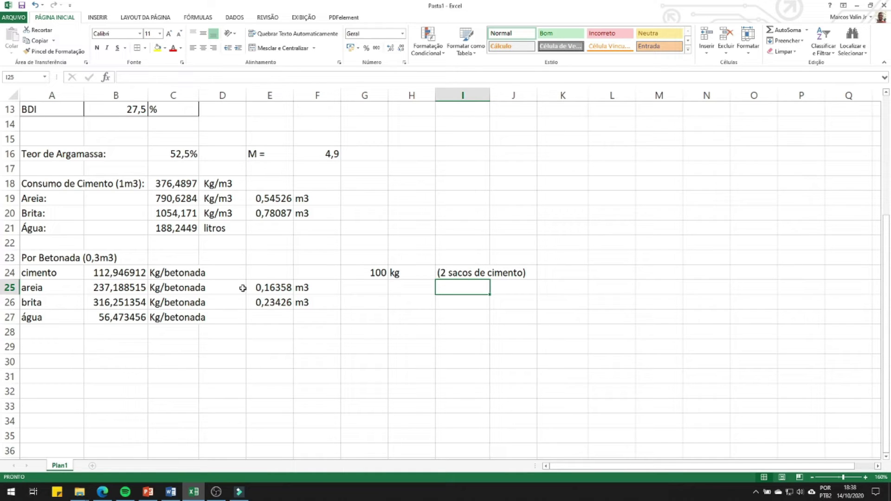
left_click(373, 272)
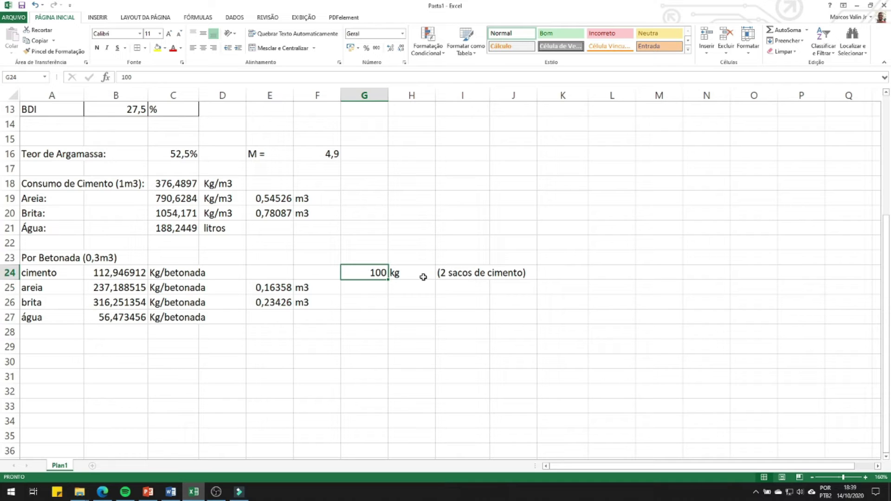
left_click(362, 293)
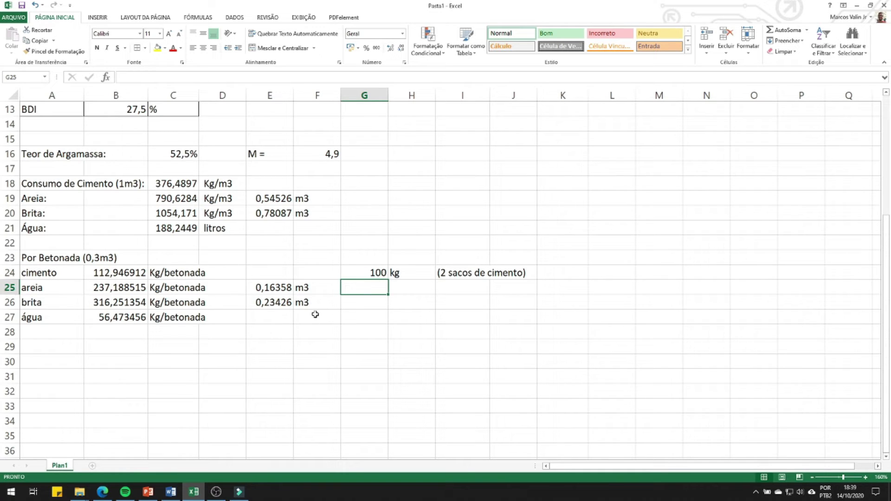
left_click(350, 307)
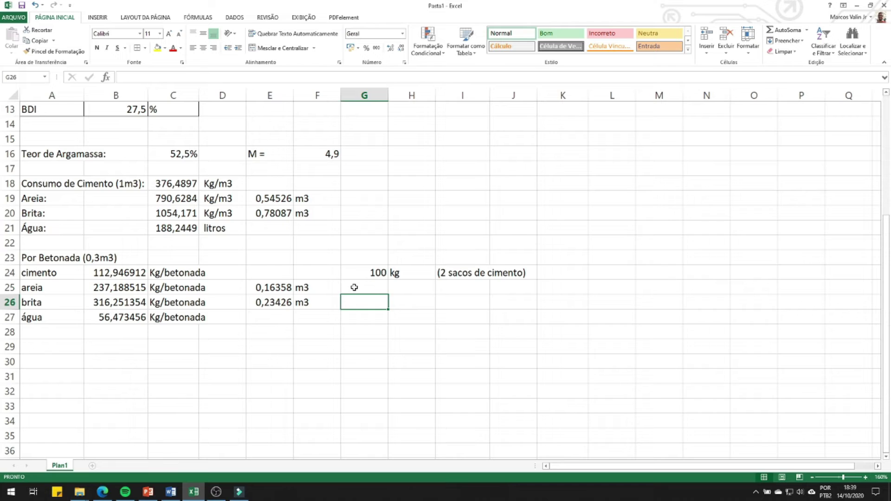
left_click(381, 287)
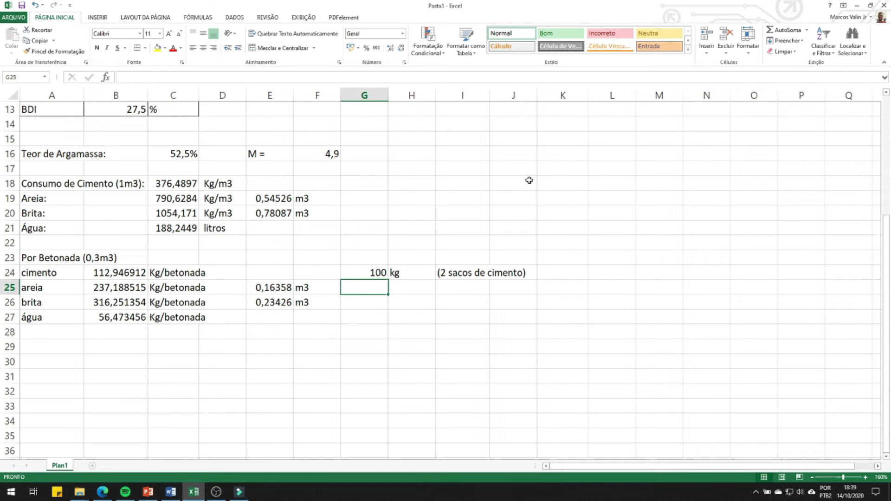
Start a rule-of-three layout with the cement mass 112,94 in J16 and the sand mass 237,18 in K16.
left_click(516, 153)
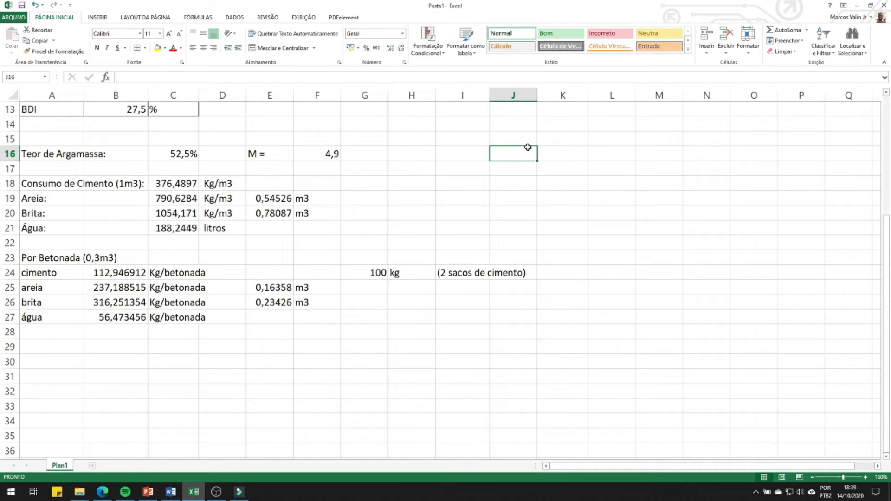
type("112")
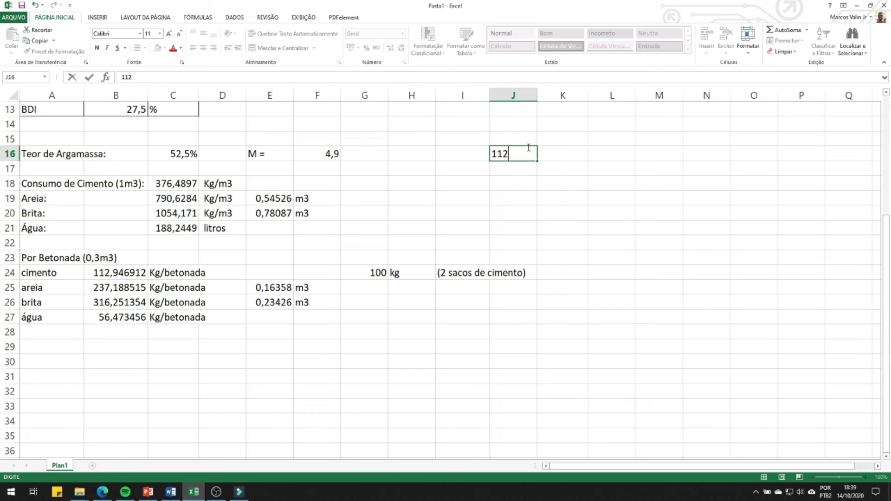
type(",94")
key("Tab")
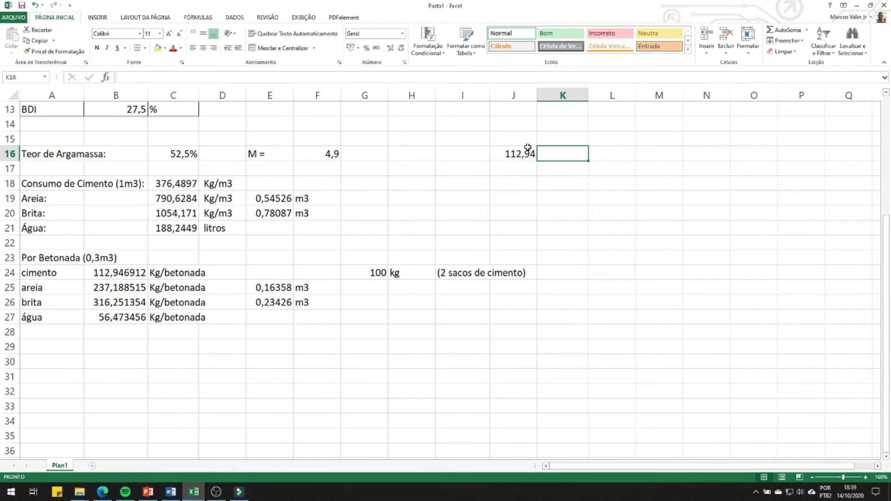
type("23")
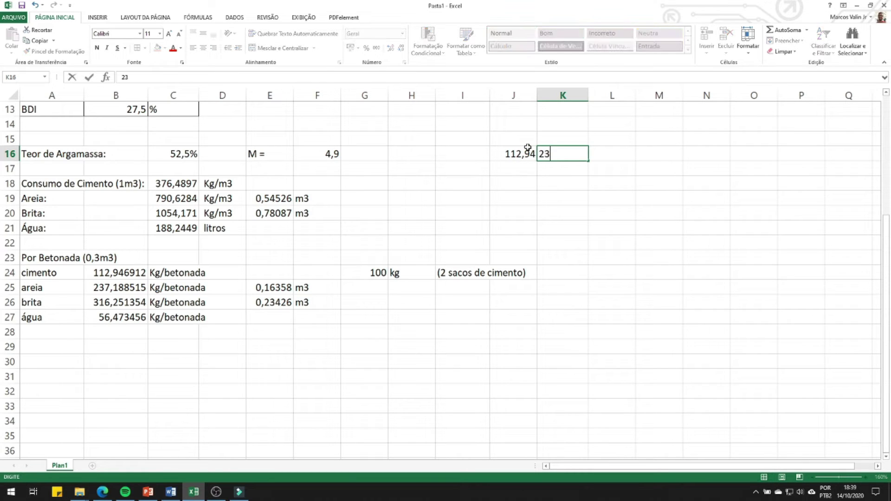
type("7,18")
key("Return")
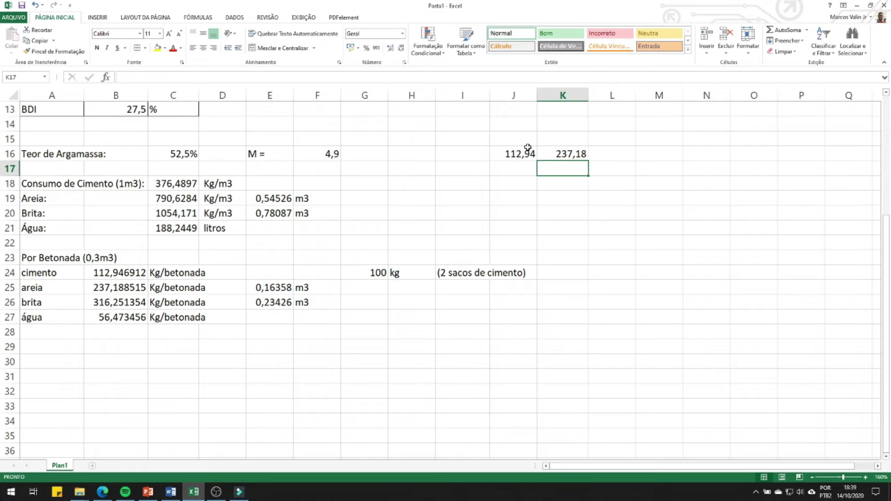
Complete the rule-of-three layout with 100 in J17 and the unknown x in K17.
key("Left")
type("100")
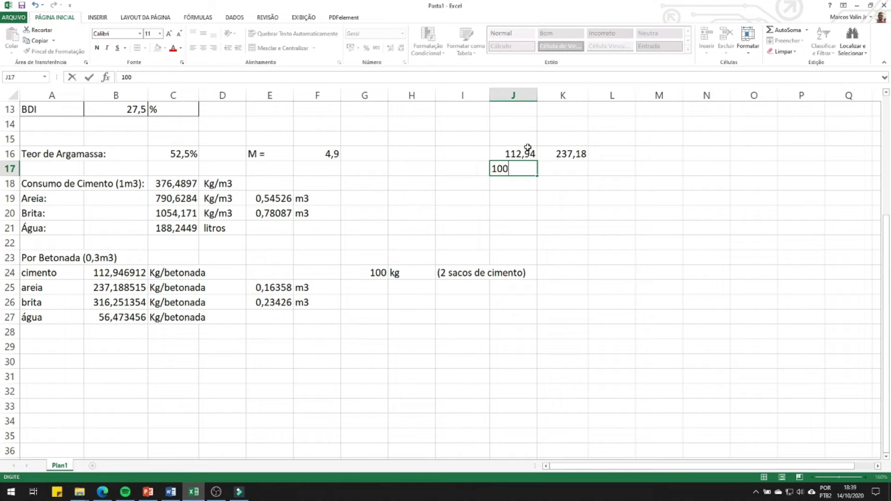
left_click(377, 274)
left_click(558, 167)
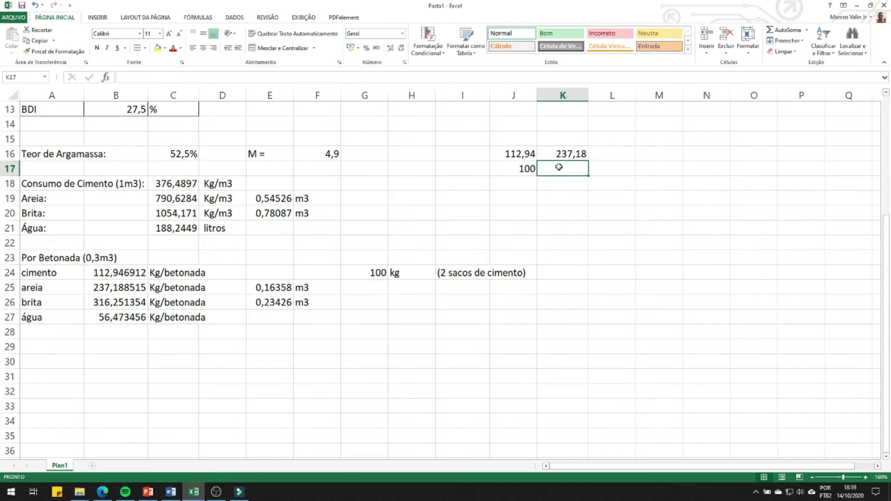
type("x")
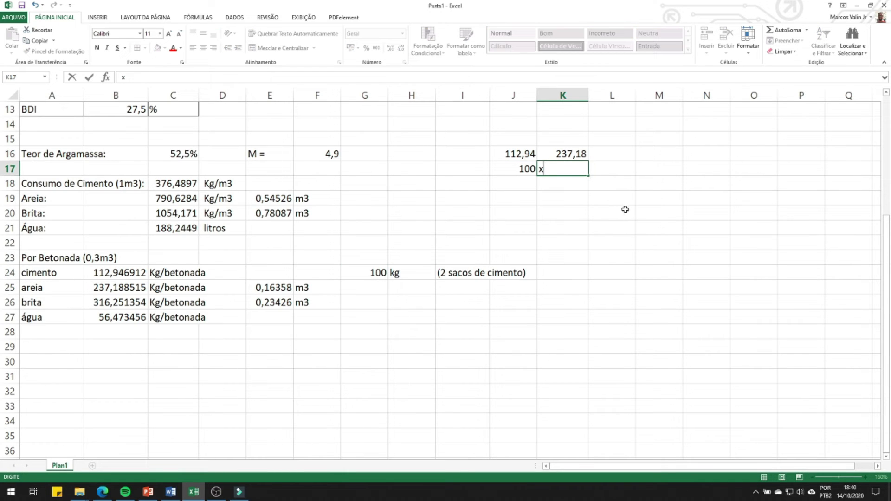
left_click(625, 209)
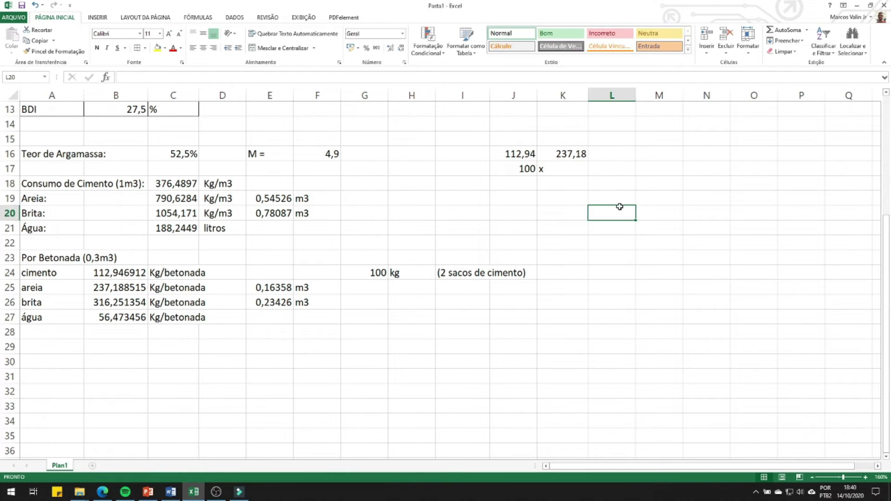
left_click(570, 170)
Calculate the adjusted sand mass in G25 with the formula =(G24*B25)/B24.
left_click(375, 287)
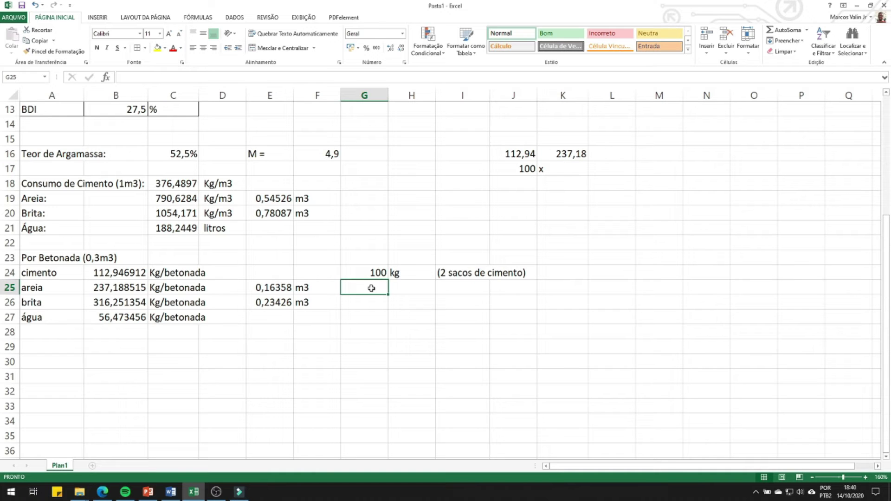
type("=")
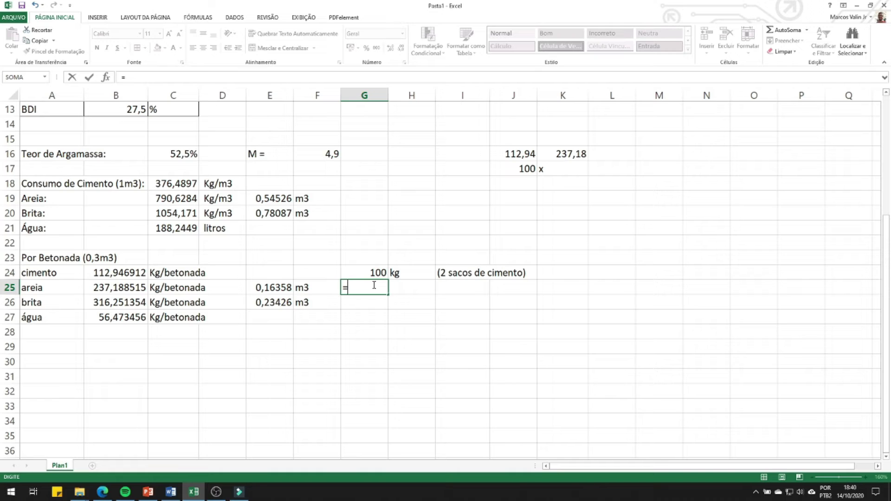
left_click(378, 272)
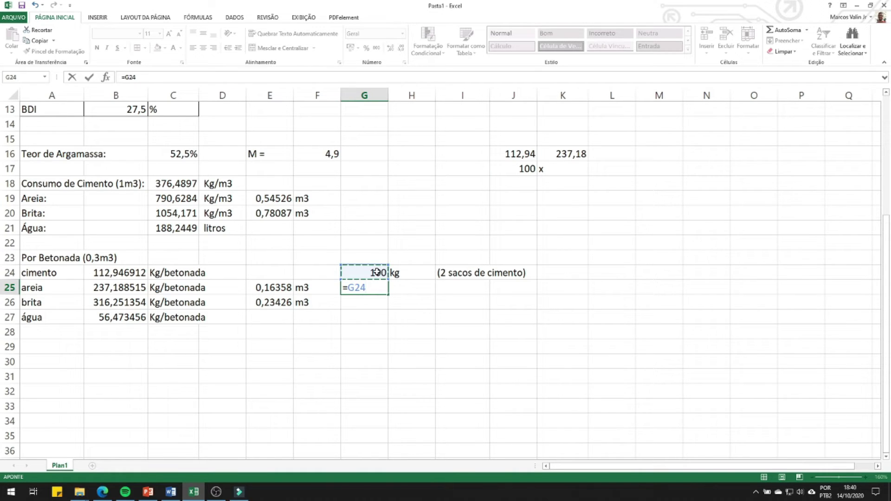
key("BackSpace")
key("BackSpace")
key("BackSpace")
left_click(377, 273)
type("*")
left_click(103, 289)
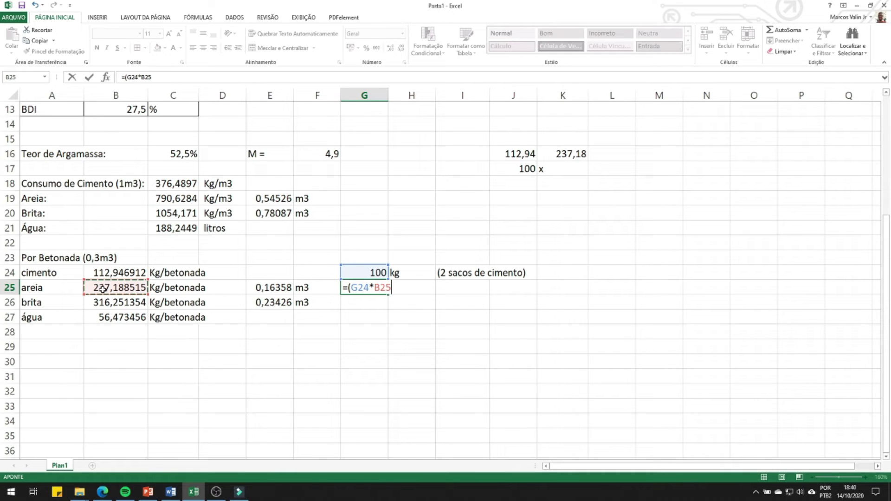
type(")/")
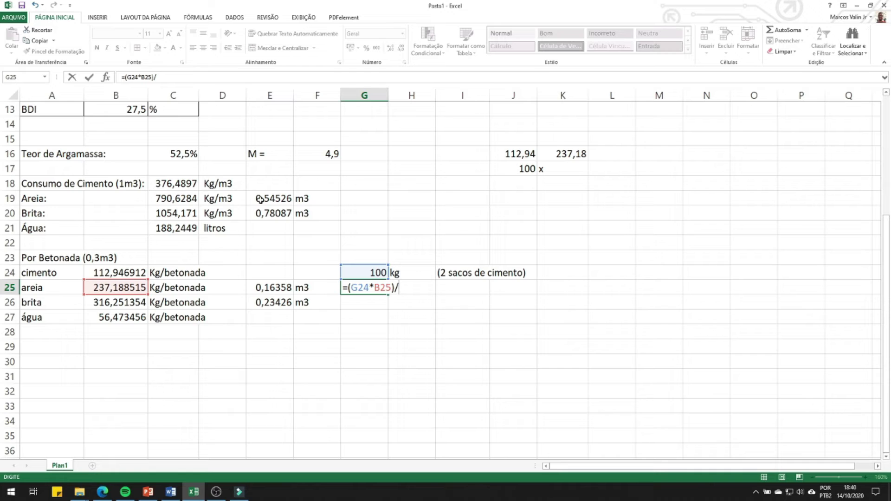
left_click(105, 272)
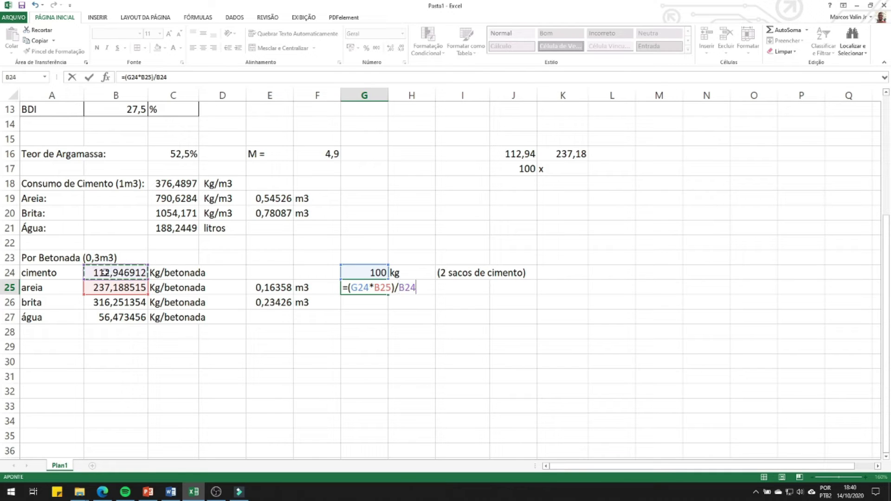
key("Return")
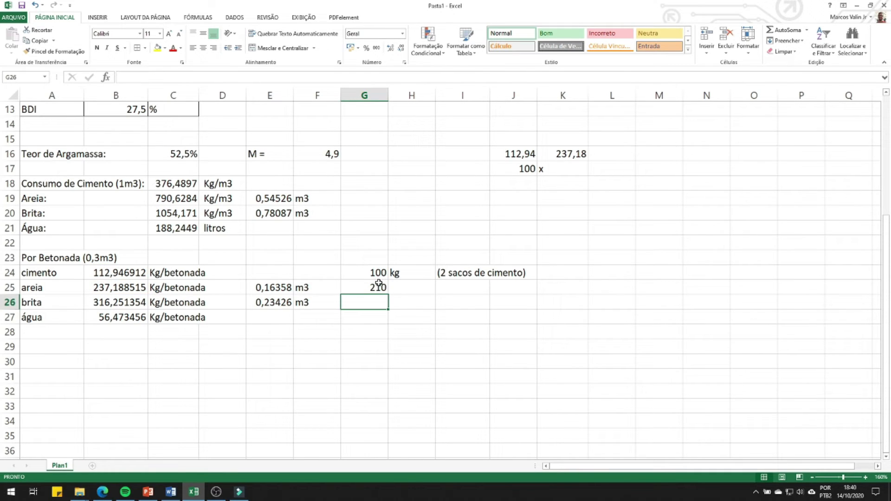
Add the unit Kg in H25 beside the adjusted sand mass.
left_click(384, 290)
left_click(412, 289)
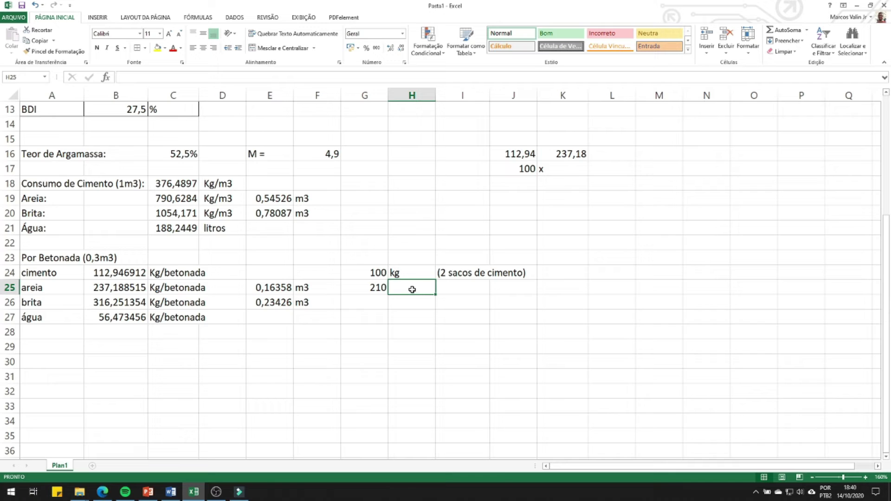
type("Kg")
key("Tab")
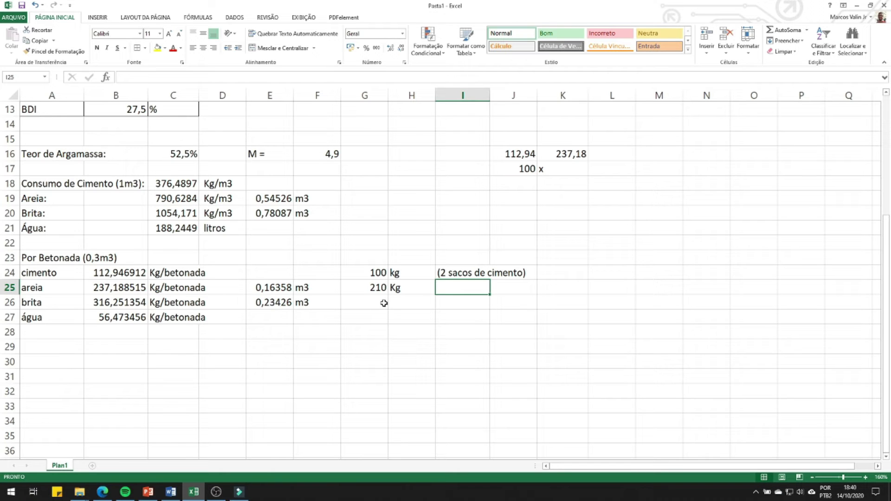
left_click(374, 288)
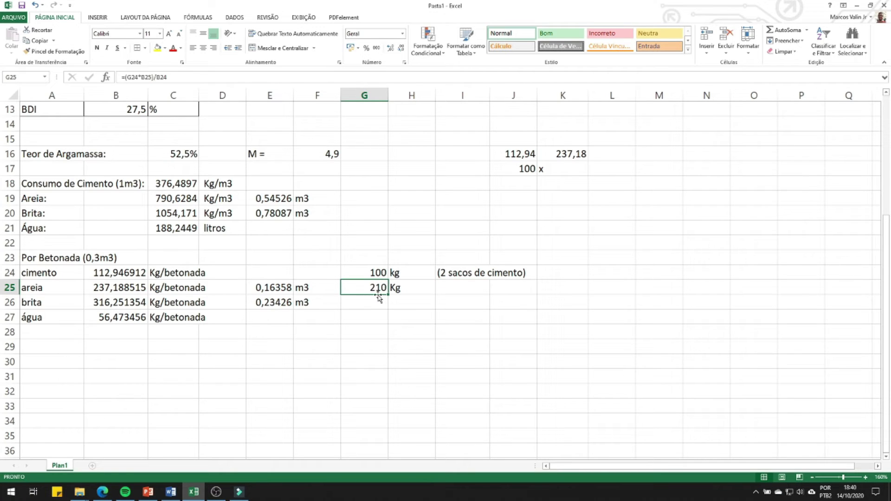
Calculate the adjusted brita mass in G26 with =(G24*B26)/B24 and add the unit Kg in H26.
left_click(369, 303)
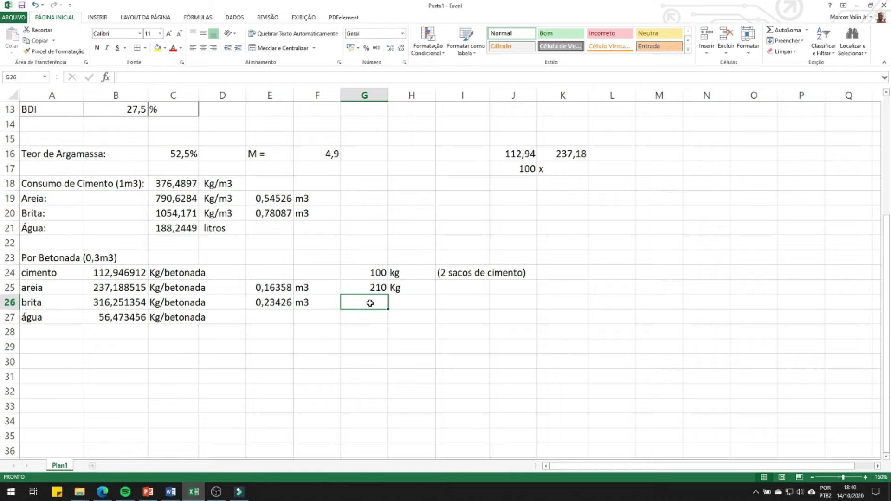
type("=")
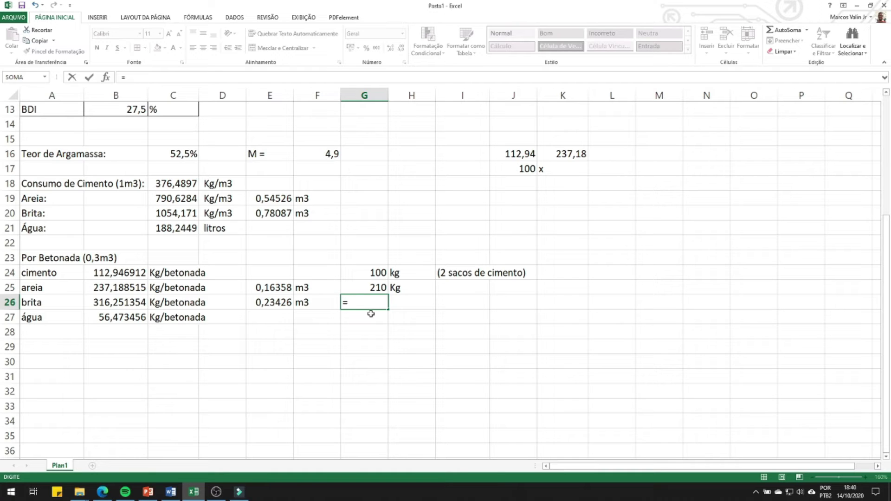
type("(")
left_click(377, 272)
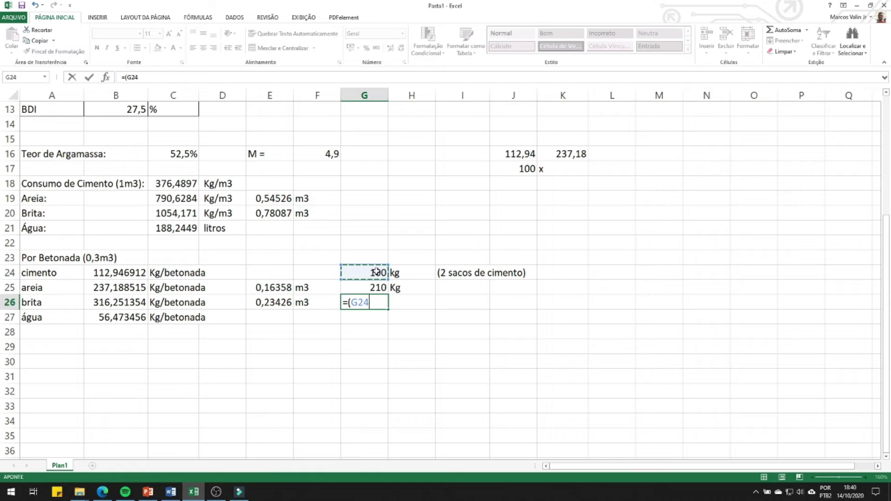
type("*")
left_click(110, 302)
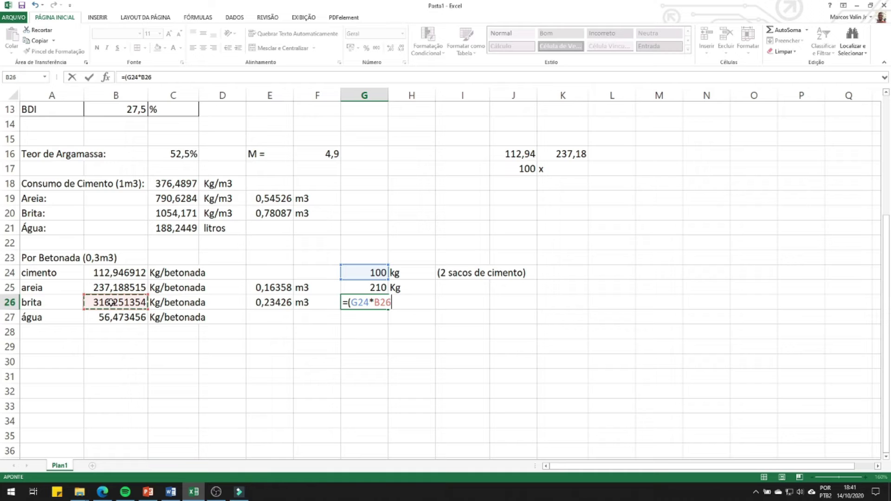
type(")/")
left_click(108, 274)
key("Return")
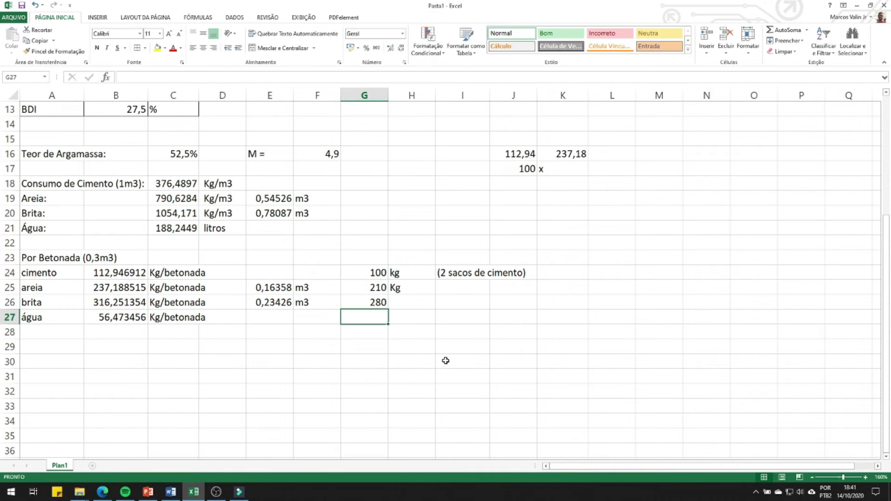
left_click(410, 301)
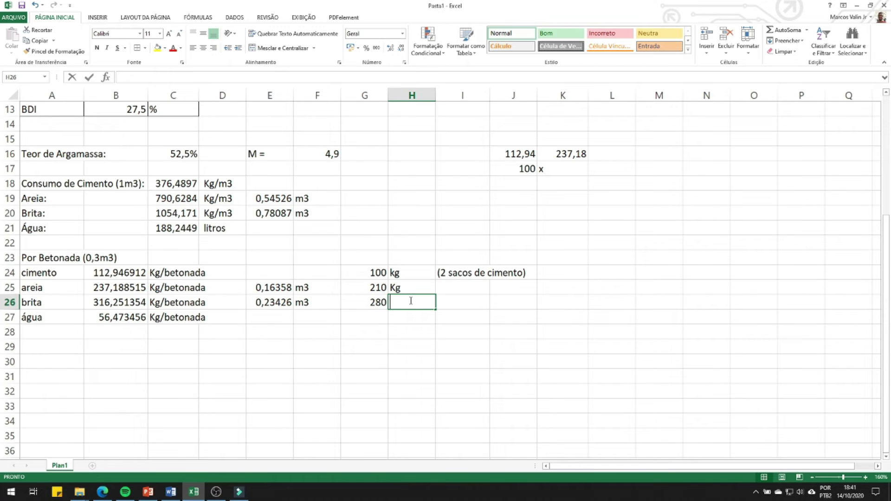
type("Kg")
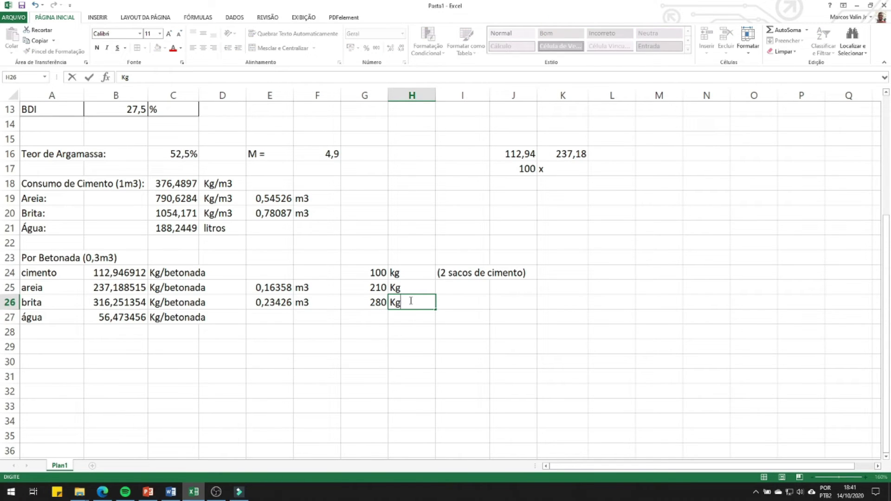
Enter 56 as the adjusted water amount in G27 and add the unit litros in H27.
left_click(376, 318)
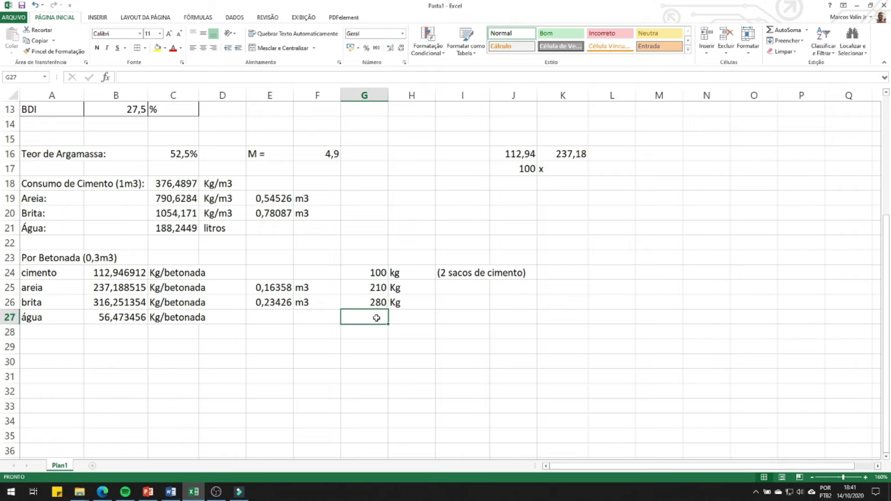
type("56")
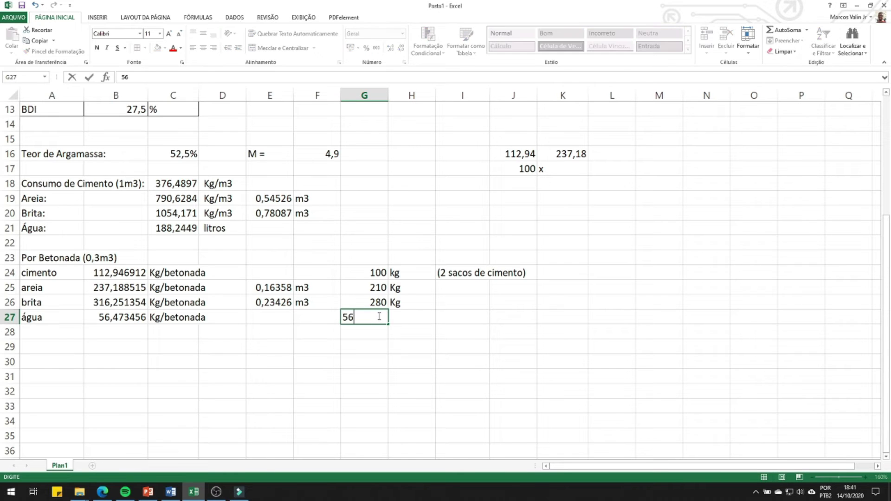
key("Tab")
type("litros")
key("Return")
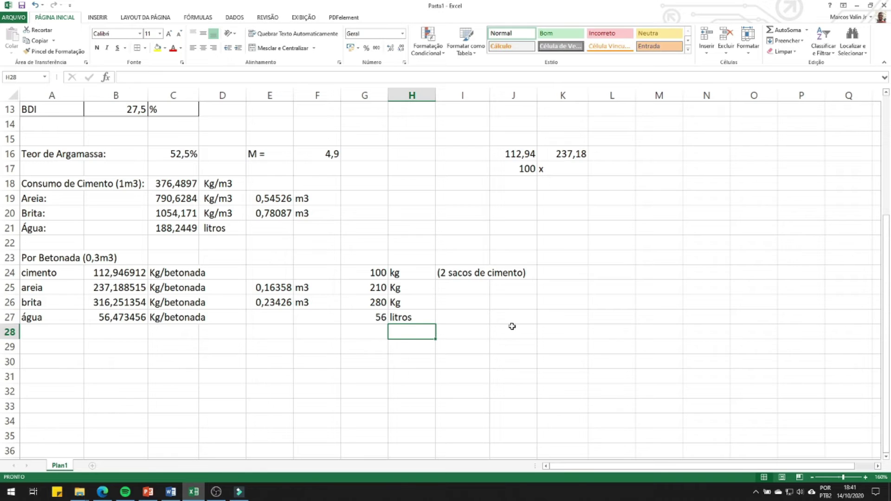
Calculate the adjusted sand volume in I25 by dividing its mass by the sand's unit mass, =G25/C3.
left_click(454, 287)
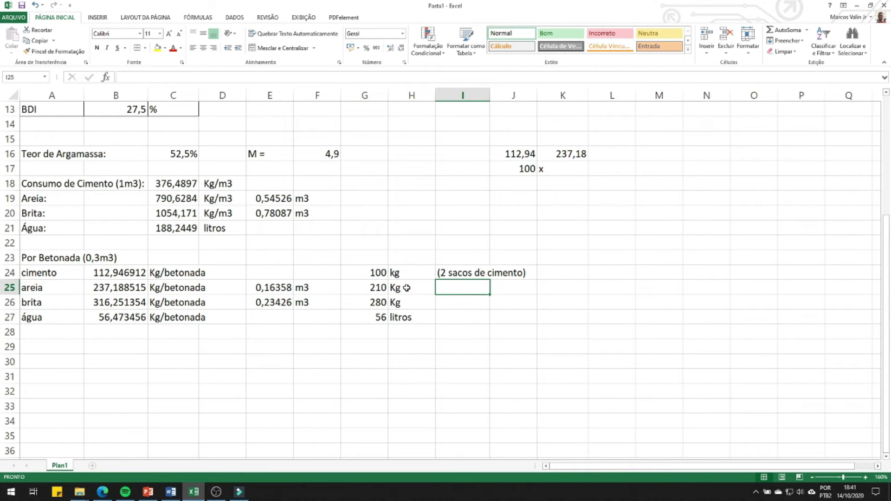
left_click(271, 288)
left_click(463, 285)
type("=")
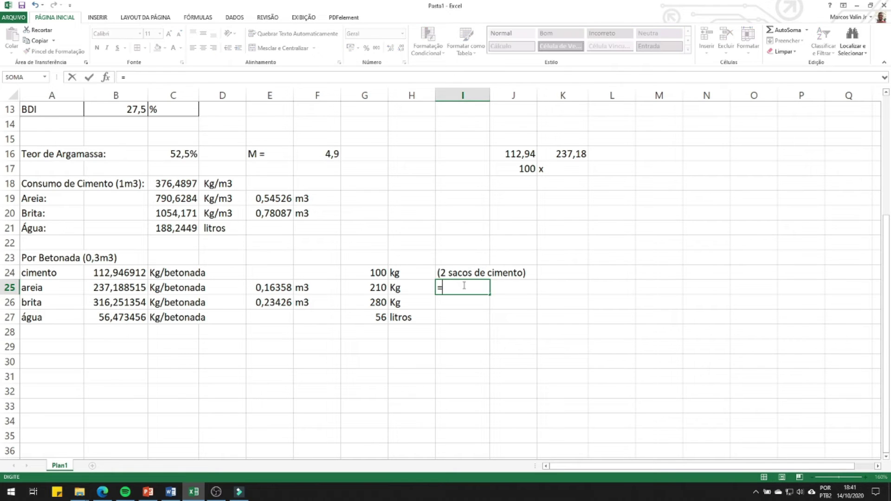
left_click(375, 287)
type("/")
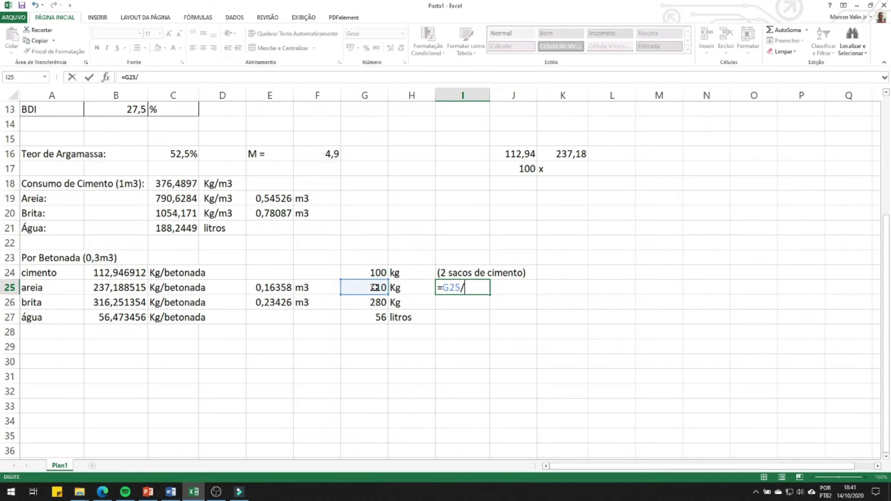
scroll(114, 179, "up", 4)
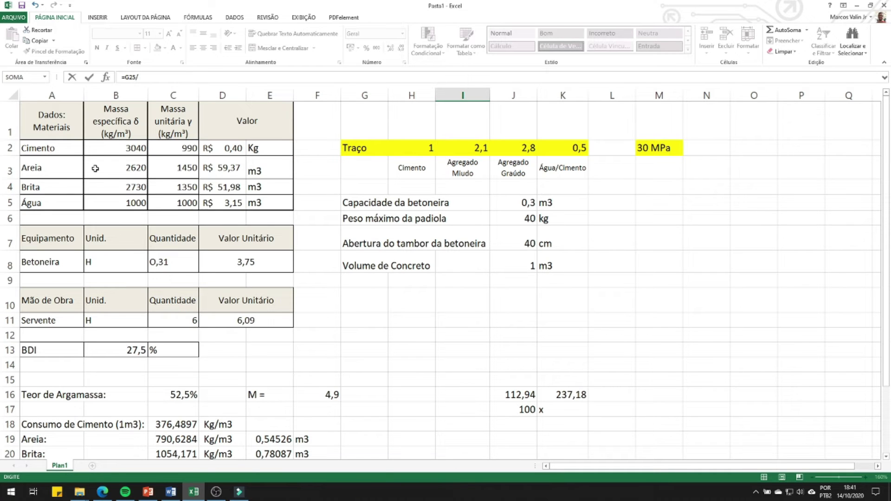
left_click(180, 168)
key("Return")
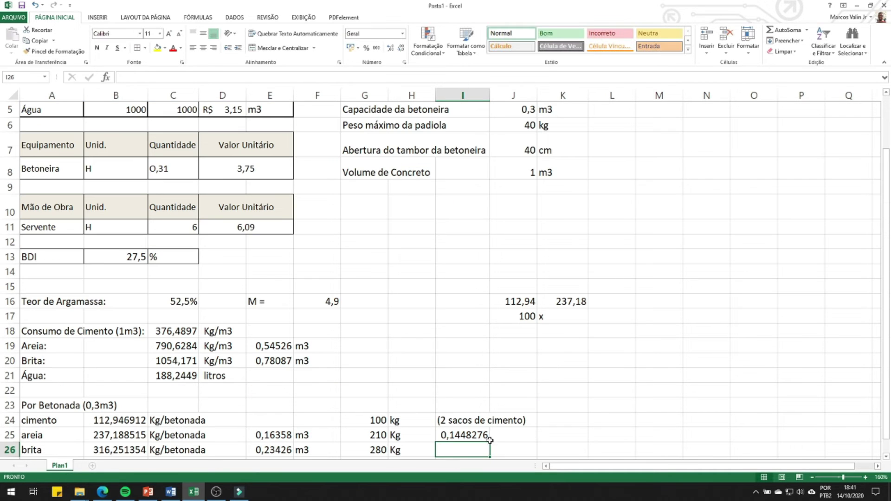
Reduce the adjusted sand volume in I25 to three decimal places.
left_click(457, 434)
left_click(401, 48)
left_click(401, 49)
left_click(401, 48)
left_click(401, 48)
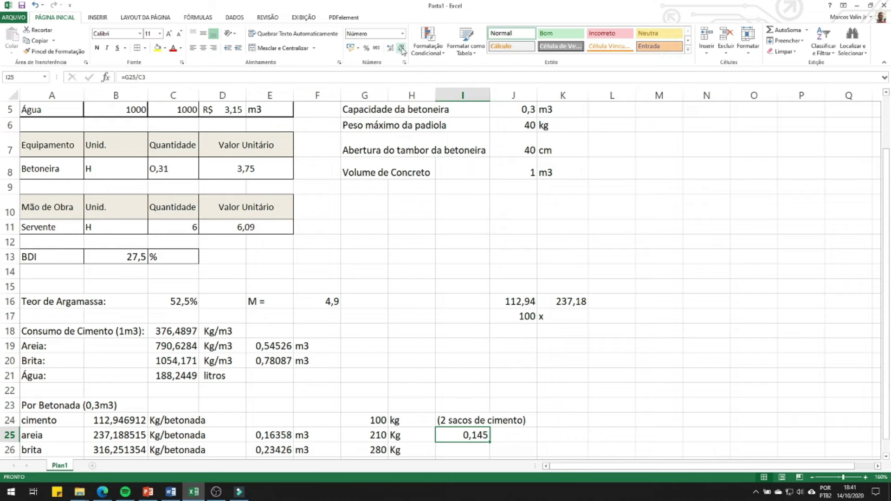
Calculate the adjusted brita volume in I26 by dividing its mass by the brita's unit mass, =G26/C4.
scroll(453, 183, "down", 2)
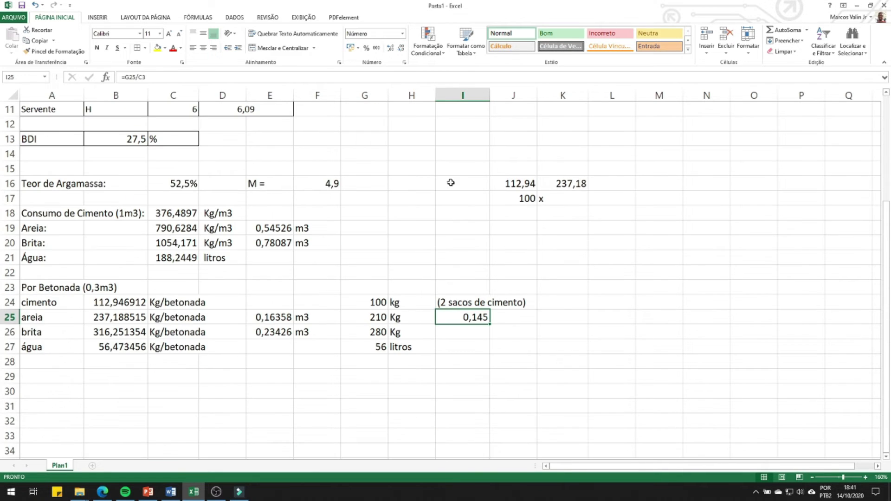
left_click(460, 332)
type("=")
left_click(372, 331)
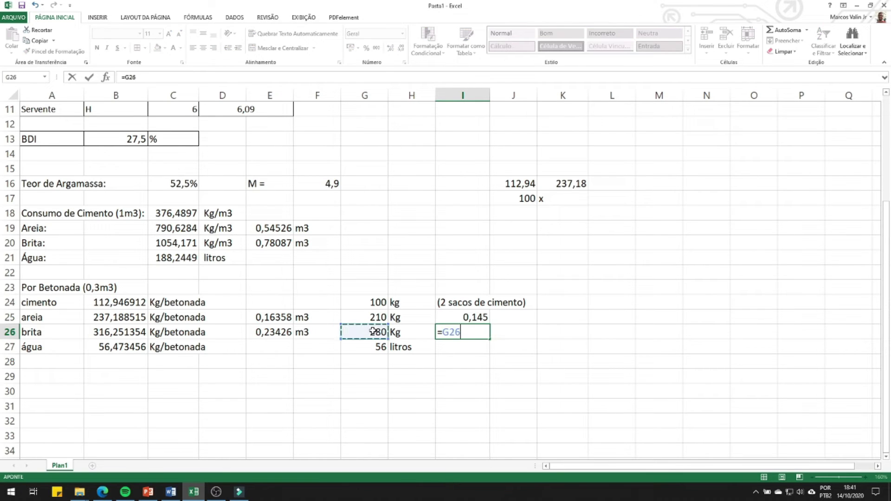
type("/")
scroll(327, 298, "up", 3)
left_click(189, 188)
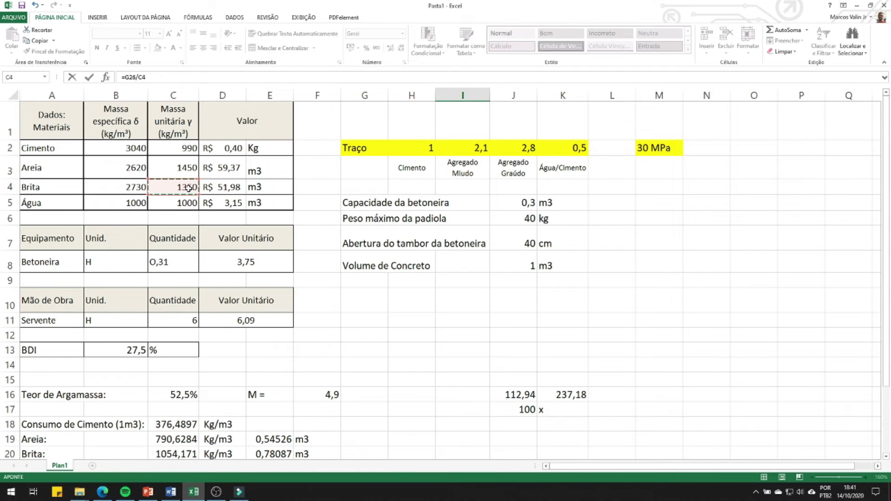
key("Return")
Show the adjusted brita volume in I26 with three decimal places.
left_click(467, 434)
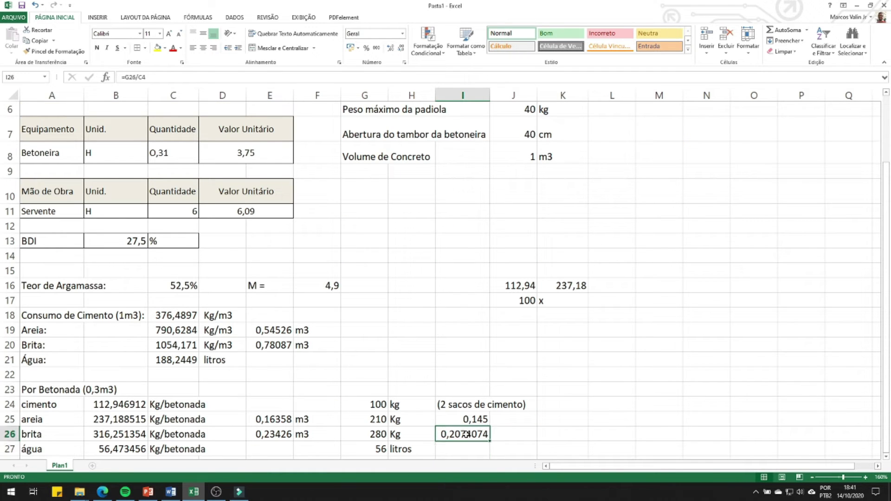
left_click(402, 50)
left_click(403, 51)
left_click(403, 50)
left_click(402, 50)
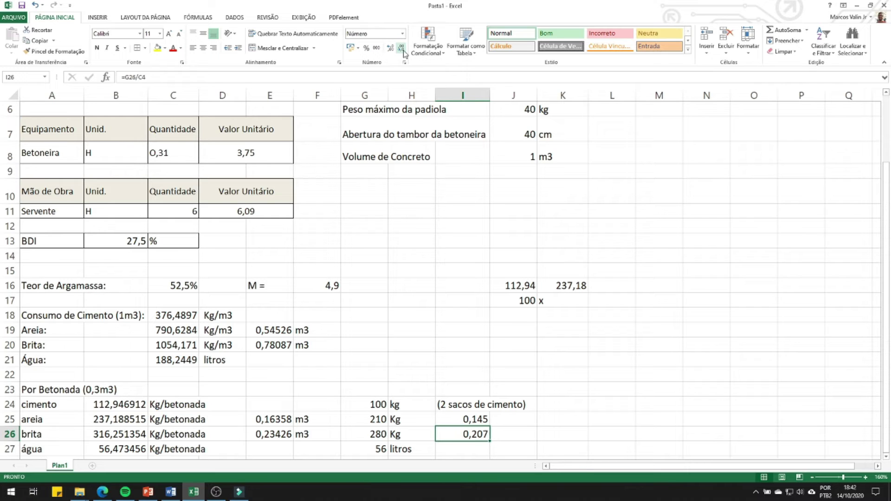
left_click(402, 50)
left_click(391, 48)
scroll(465, 318, "down", 1)
left_click(503, 403)
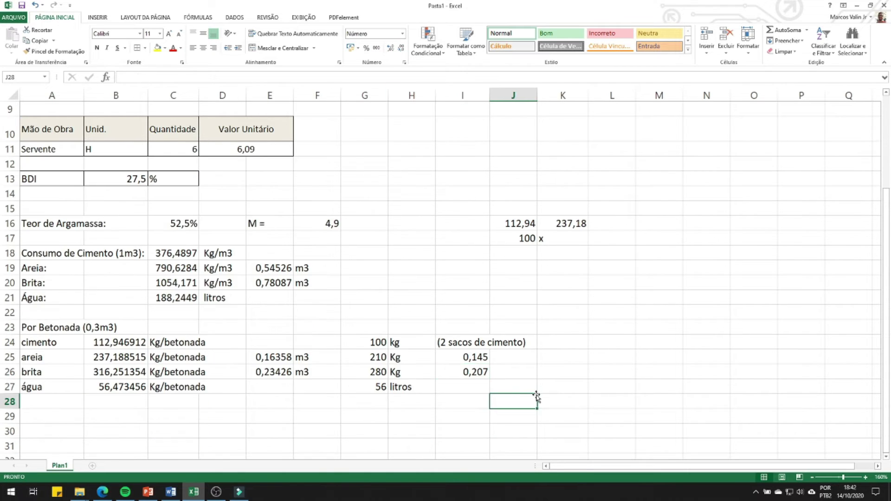
Check the maximum padiola weight in row 6, then add the heading Padiola da Areia in A31 with a yellow fill.
left_click(369, 359)
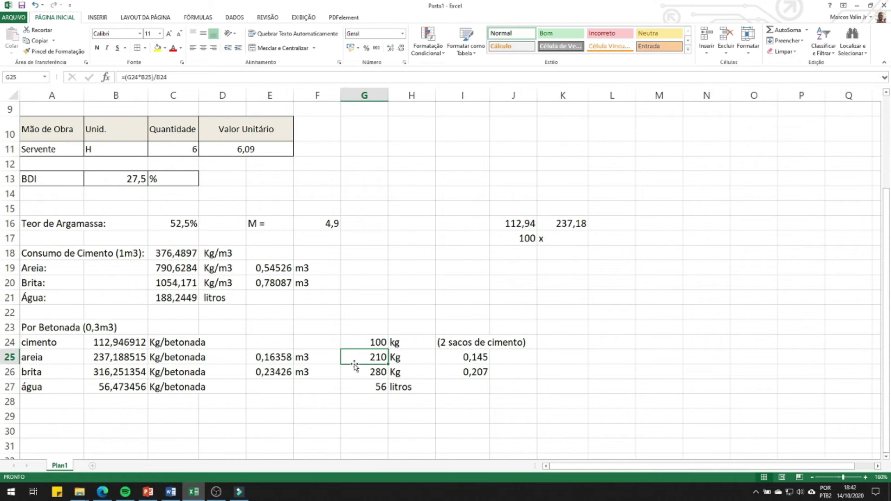
scroll(367, 359, "up", 3)
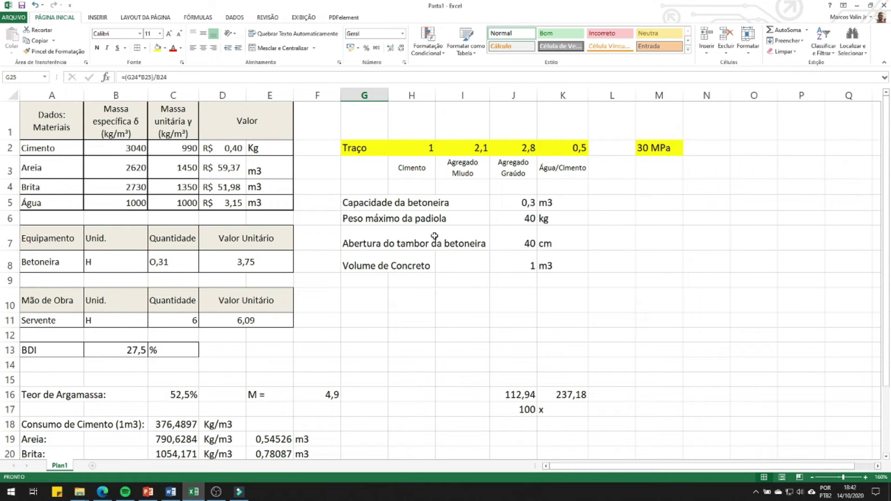
left_click_drag(361, 222, 538, 222)
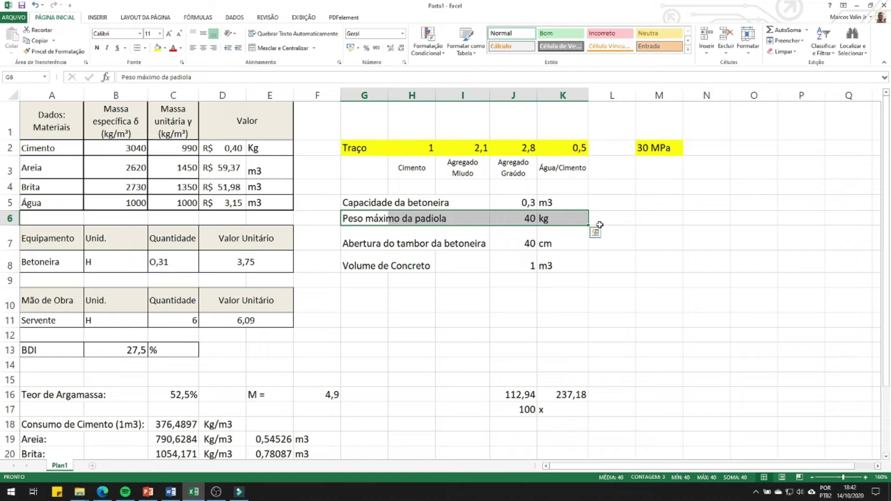
scroll(531, 306, "down", 5)
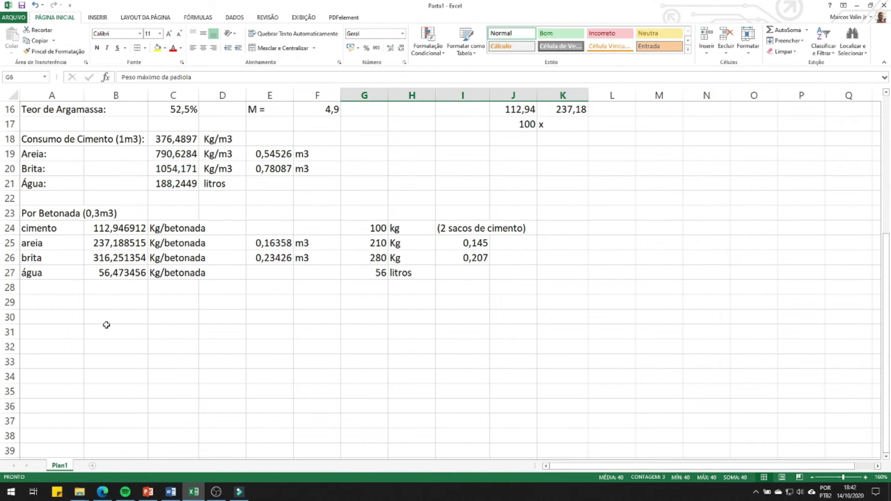
left_click(90, 330)
left_click(60, 331)
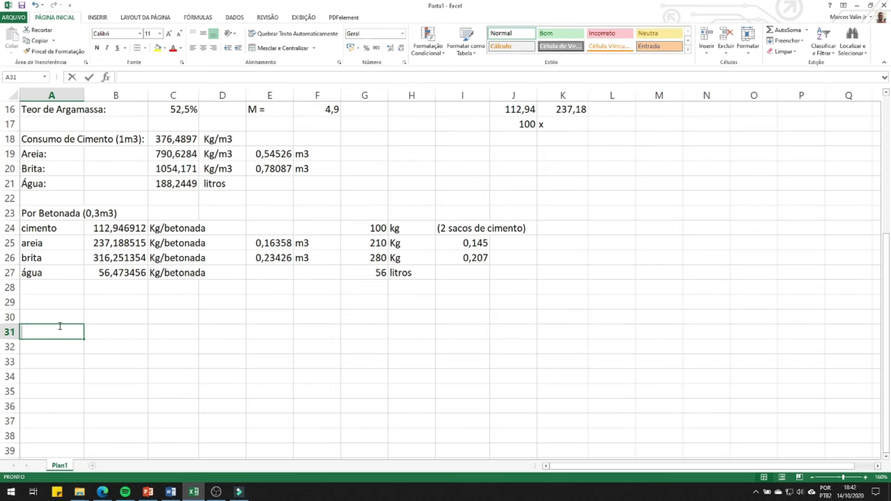
type("Pad")
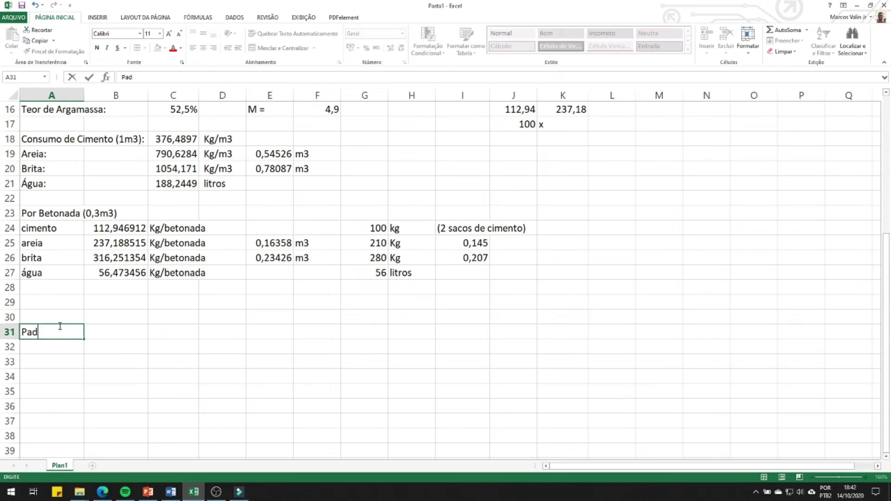
type("iola da Areia")
key("Return")
left_click(60, 328)
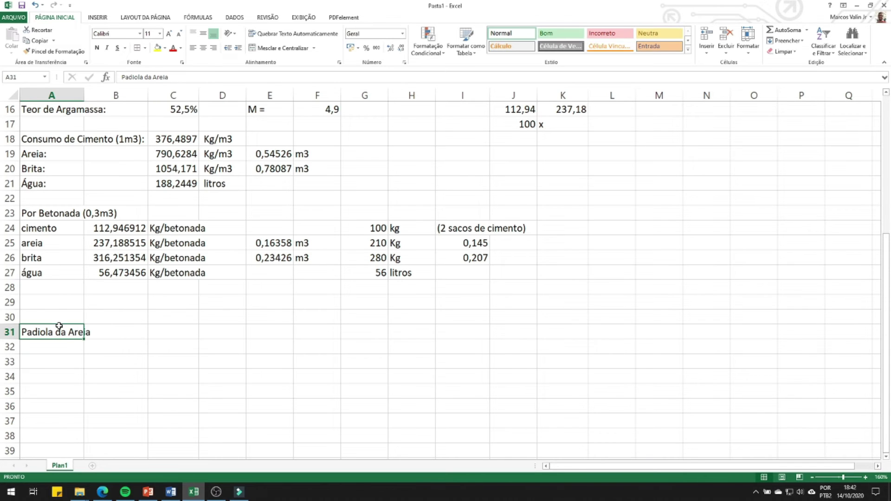
left_click(158, 48)
Label A33 Massa Total and link B33 to the adjusted sand mass with =G25.
left_click(50, 361)
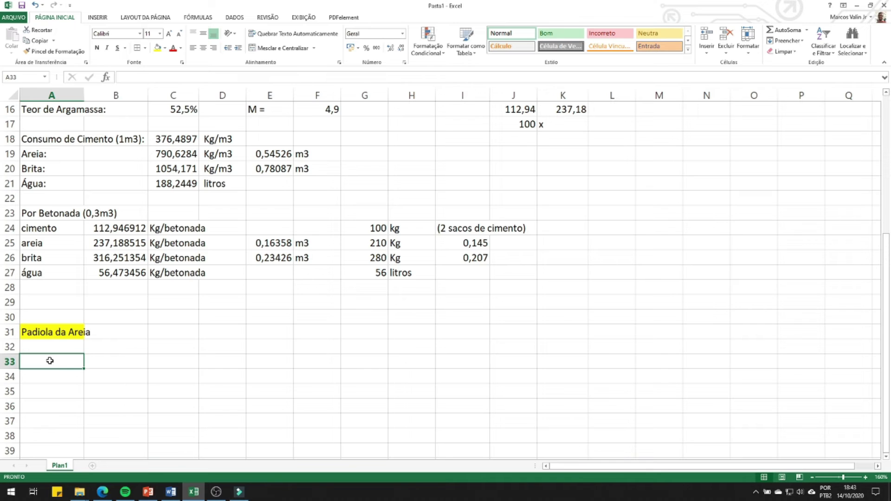
type("Mass")
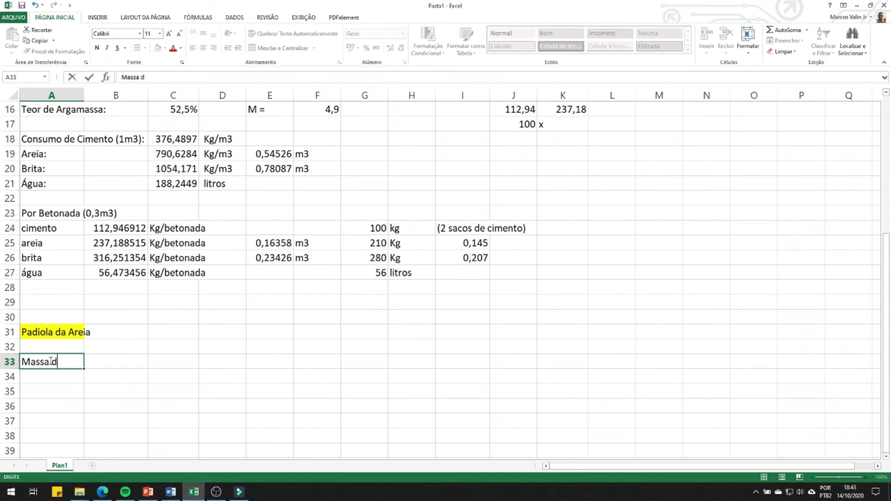
type("a Total")
key("Return")
left_click(111, 361)
type("=")
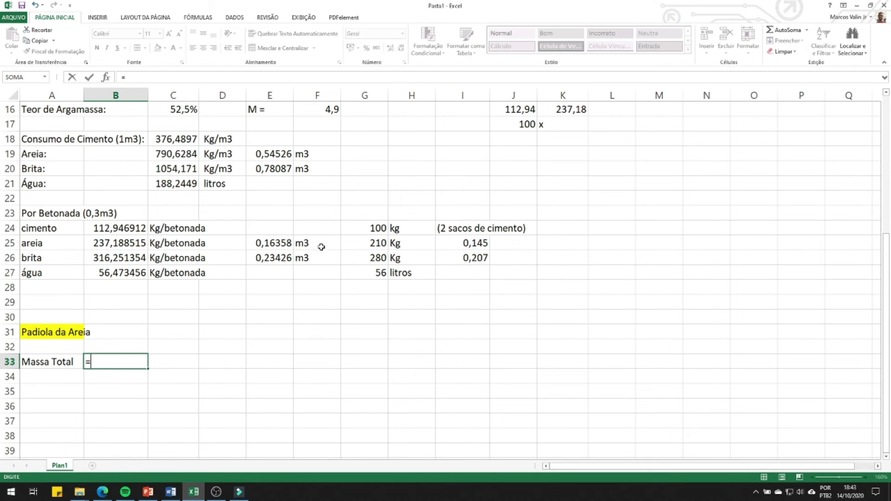
left_click(384, 245)
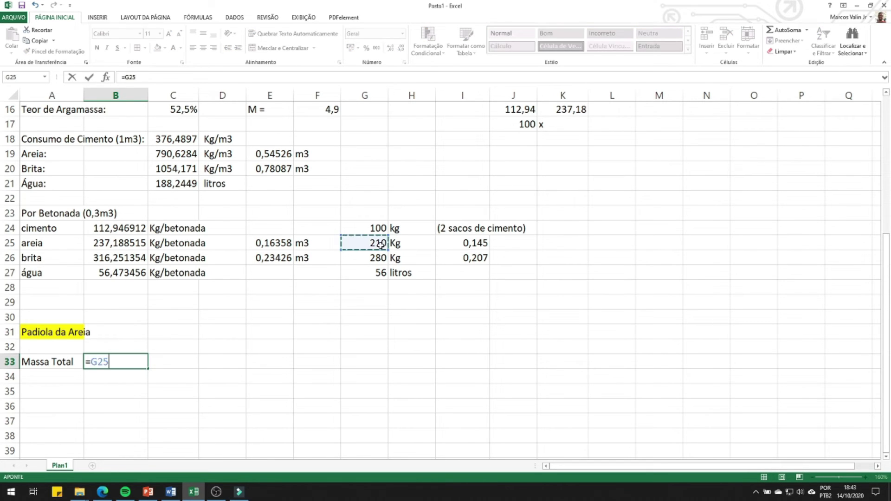
key("Return")
Add the unit kg in C33 beside the total sand mass.
key("Up")
key("Right")
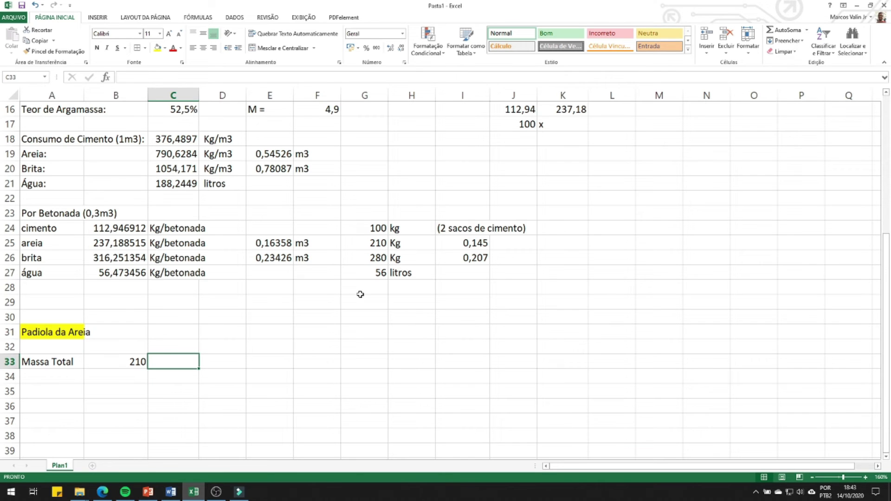
type("kg")
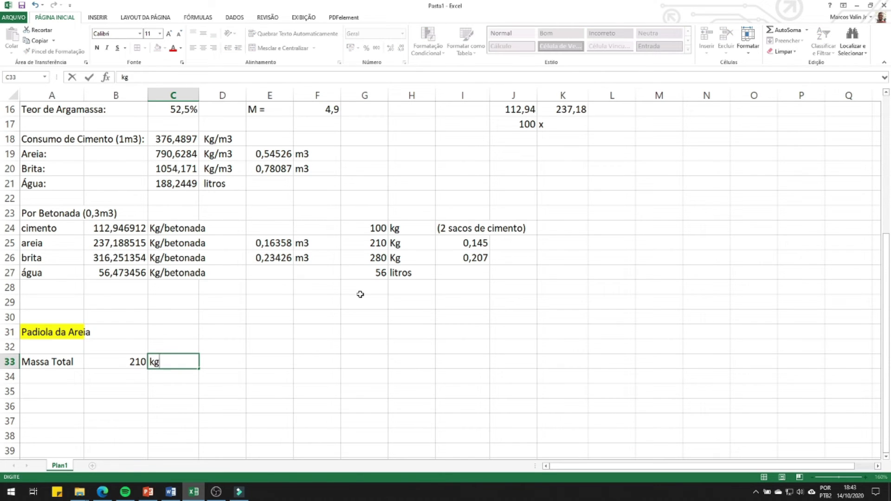
left_click(119, 377)
Add the label Peso Máximo Padiola in A34 and widen column A to fit it.
left_click(50, 377)
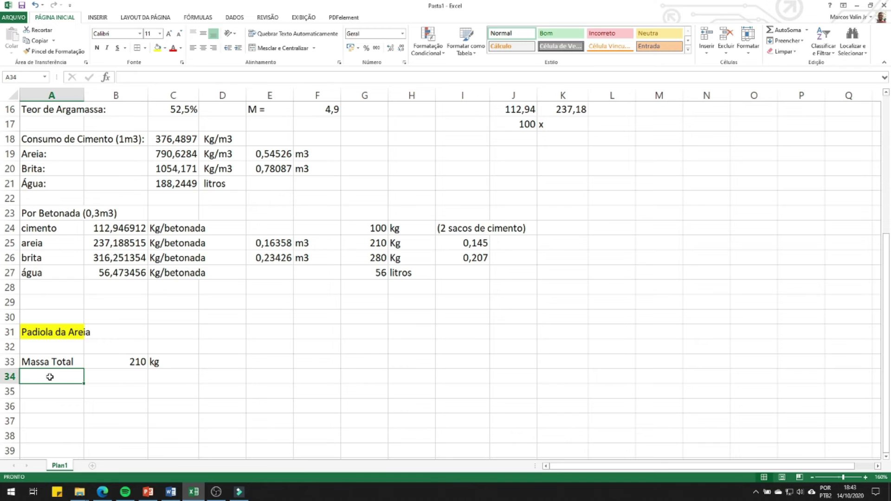
type("Peso Máximo Padiola")
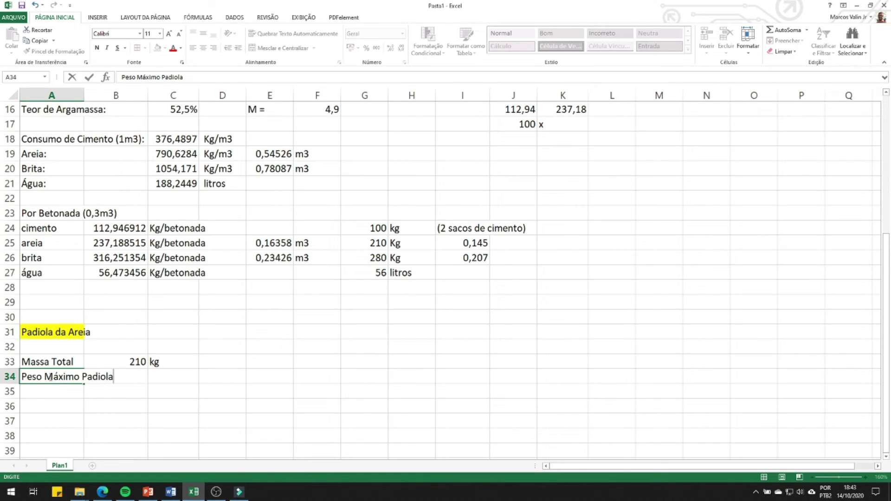
key("Return")
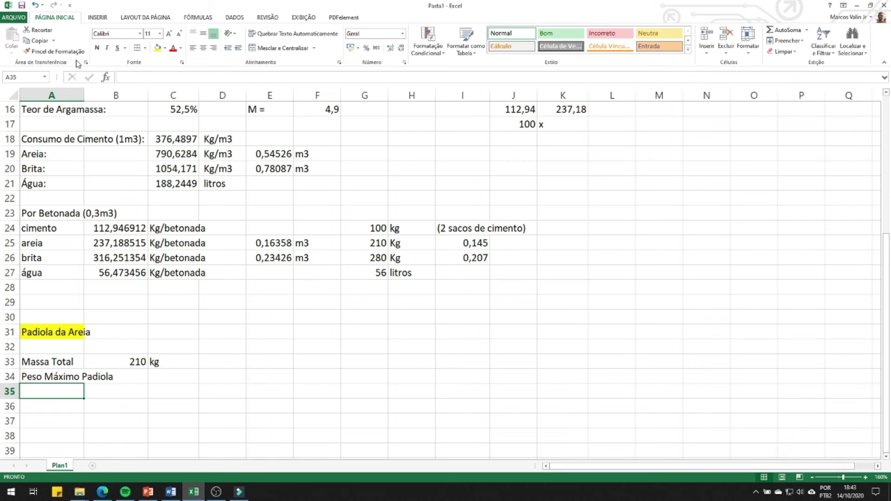
left_click_drag(88, 88, 125, 91)
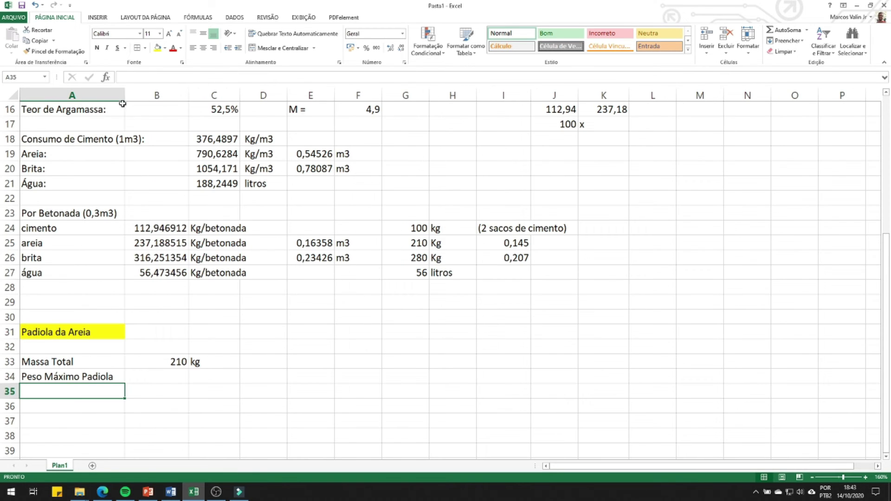
Enter 40 in B34 as the maximum padiola weight with the unit kg in C34.
left_click(172, 376)
type("40")
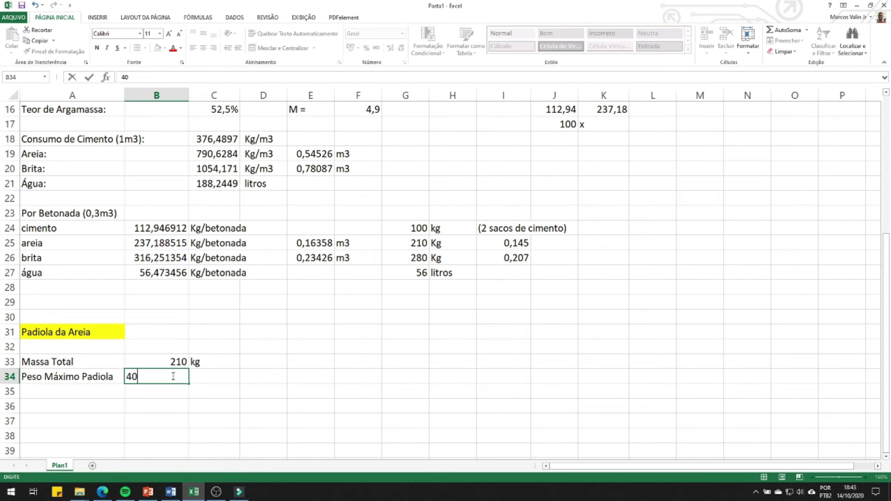
left_click(216, 379)
type("kg")
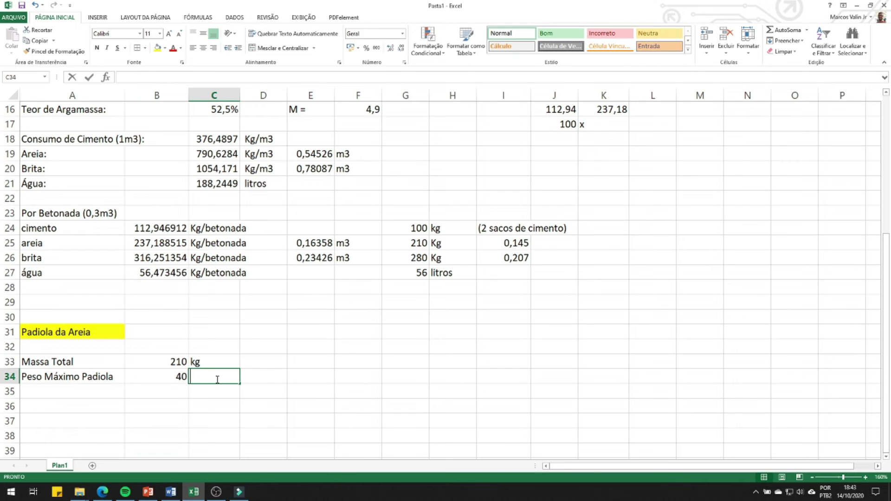
left_click(167, 386)
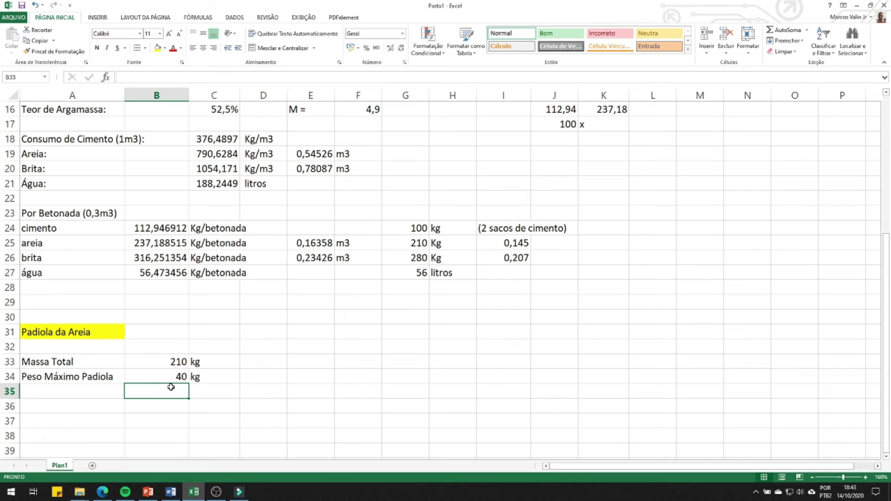
Calculate the number of sand padiolas in B35 by dividing the total mass by the maximum weight with =B33/B34.
left_click(160, 360)
type("/")
left_click(165, 376)
key("Return")
Label A35 Quantidade de Padilas.
left_click(165, 394)
left_click(85, 392)
type("Qua")
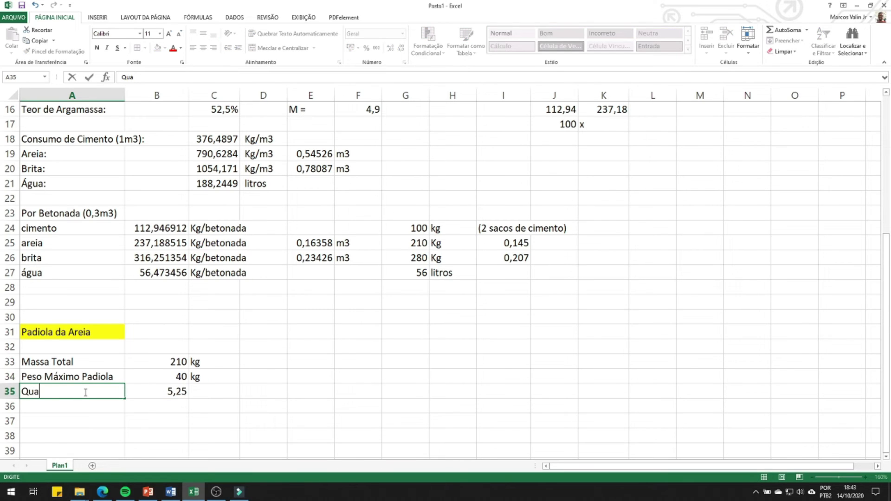
type("ntidade de Padilas")
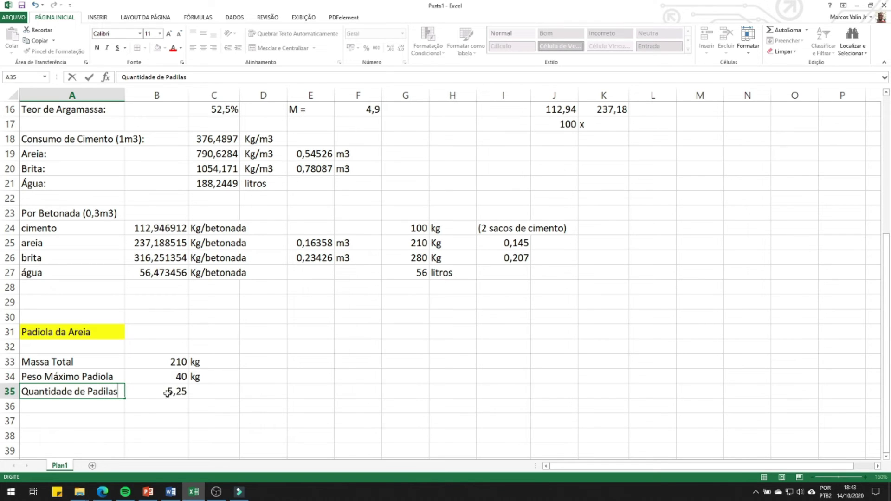
Enter the rounded-up padiola count 6 in C35 with the unit padiolas in D35.
left_click(204, 394)
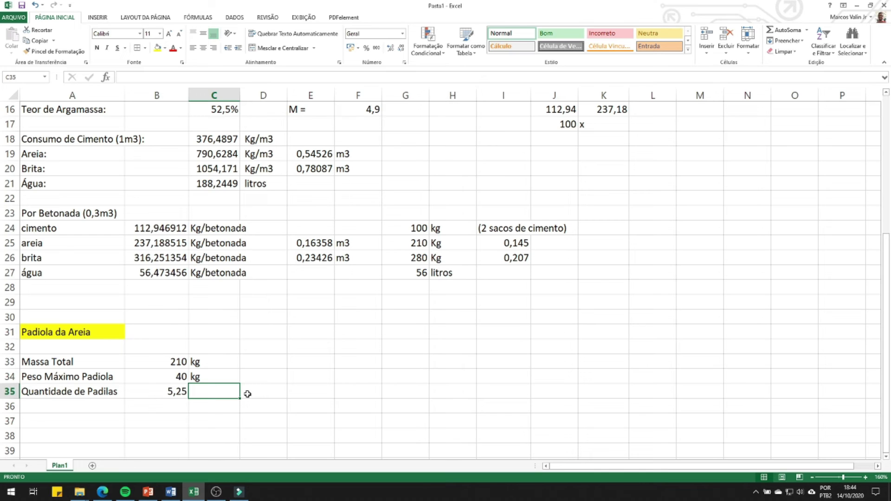
type("6")
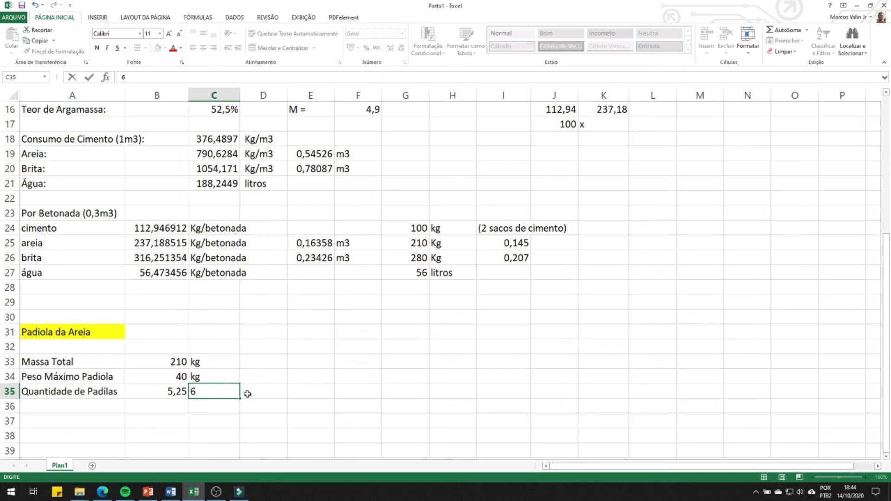
left_click(247, 394)
type("padi")
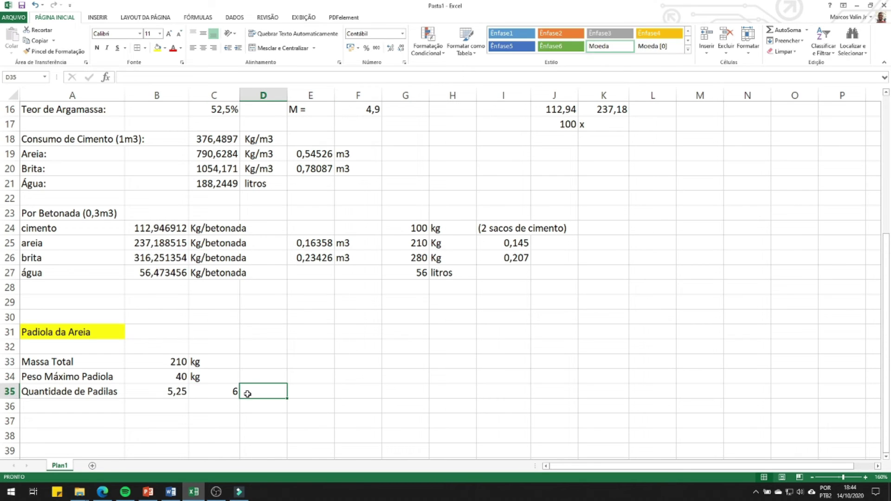
type("las")
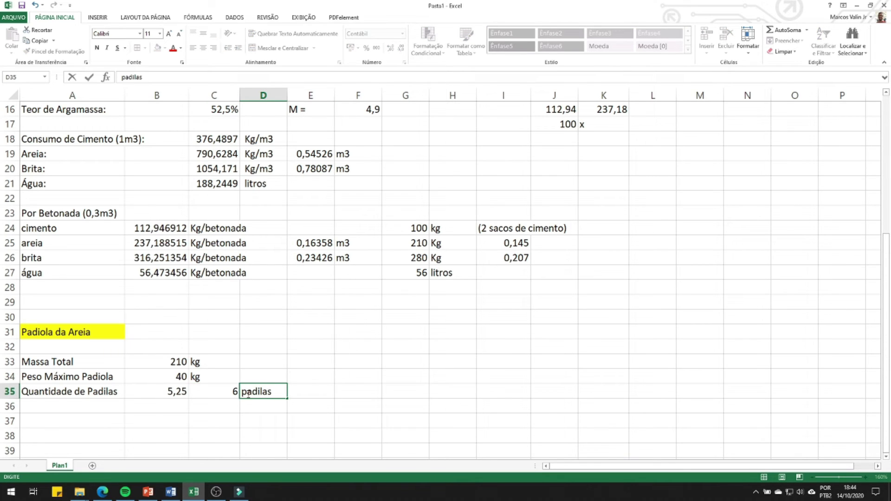
key("BackSpace")
key("BackSpace")
key("BackSpace")
type("olas")
key("Return")
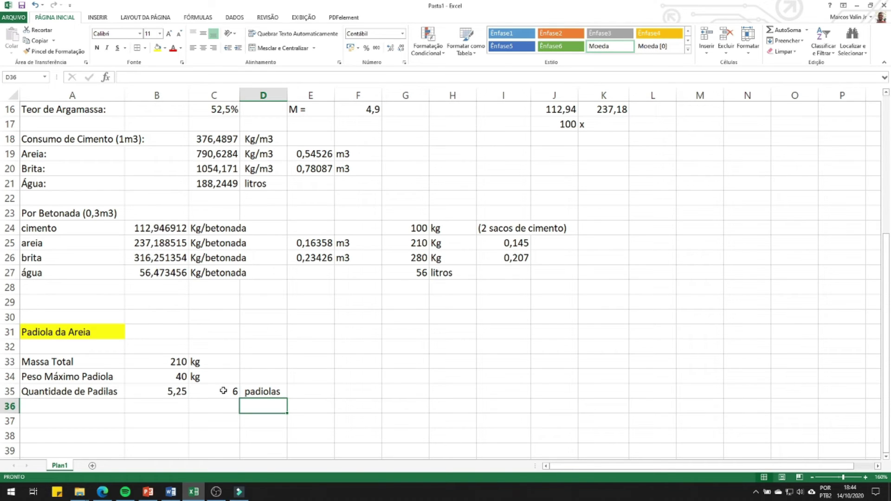
Highlight the rounded padiola count and its unit in C35:D35 with yellow fill.
left_click_drag(223, 391, 261, 393)
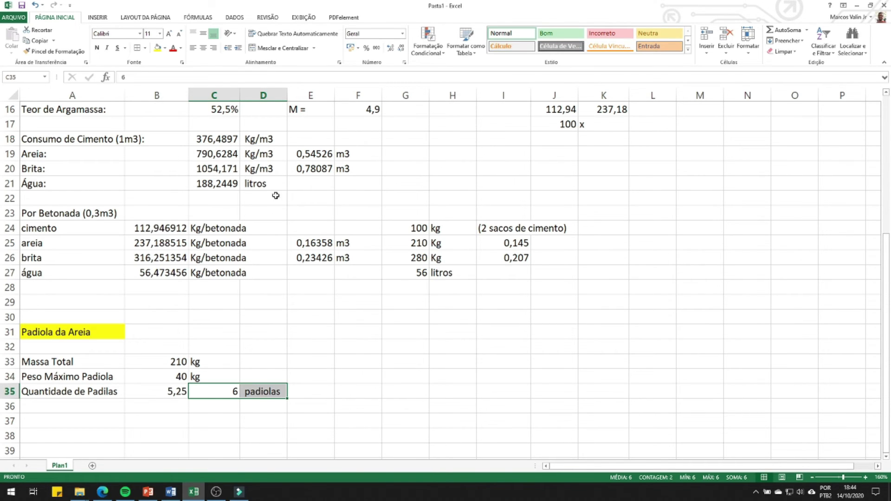
left_click(157, 48)
left_click(168, 390)
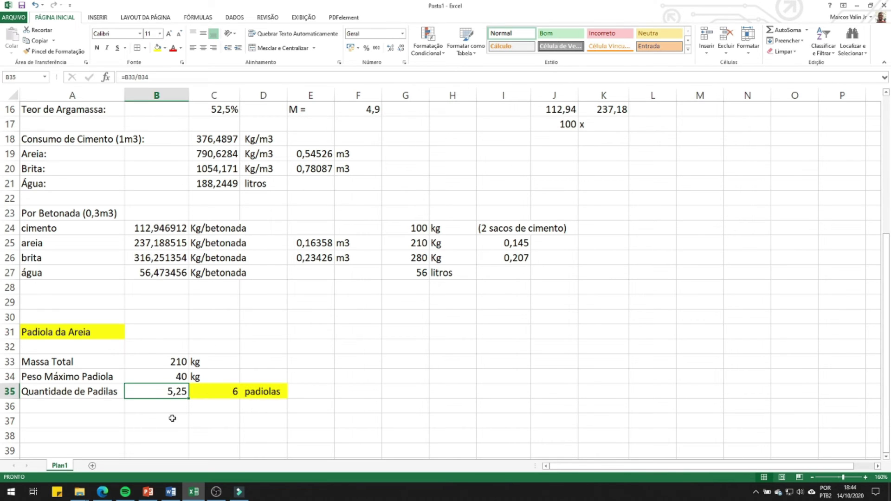
mouse_move(171, 493)
left_click(232, 394)
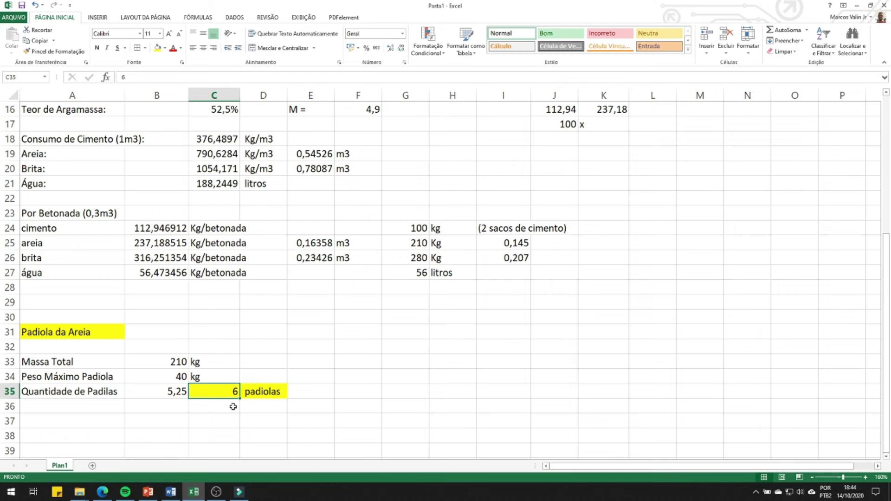
Add the label Volume Total in A37.
left_click(116, 407)
left_click(89, 420)
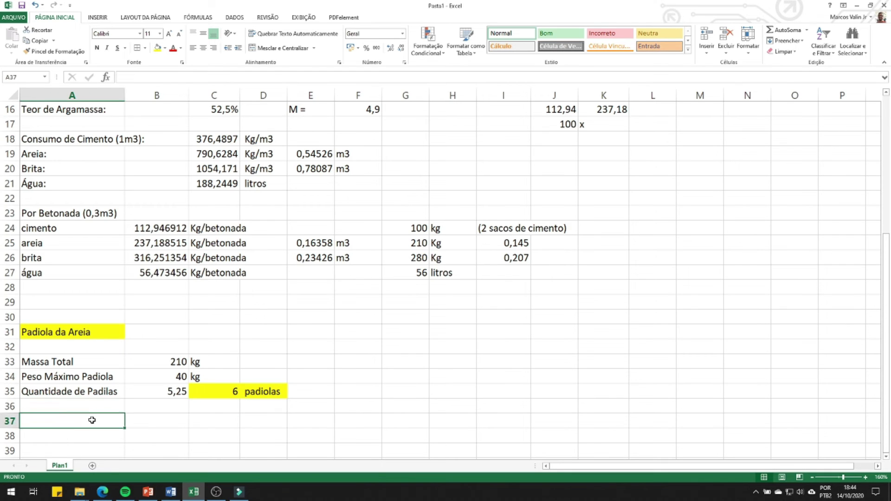
type("Vol")
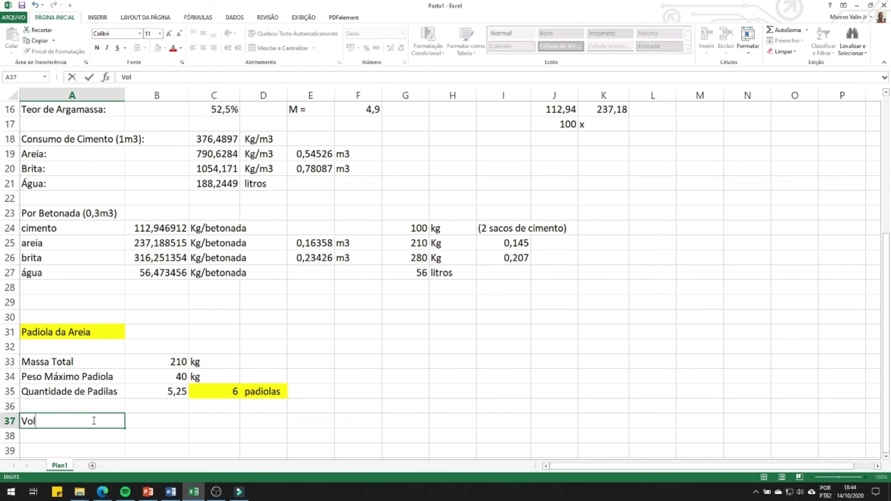
type("ume Total da")
key("BackSpace")
key("BackSpace")
key("BackSpace")
key("Return")
Link B37 to the adjusted sand volume with =I25.
left_click(149, 422)
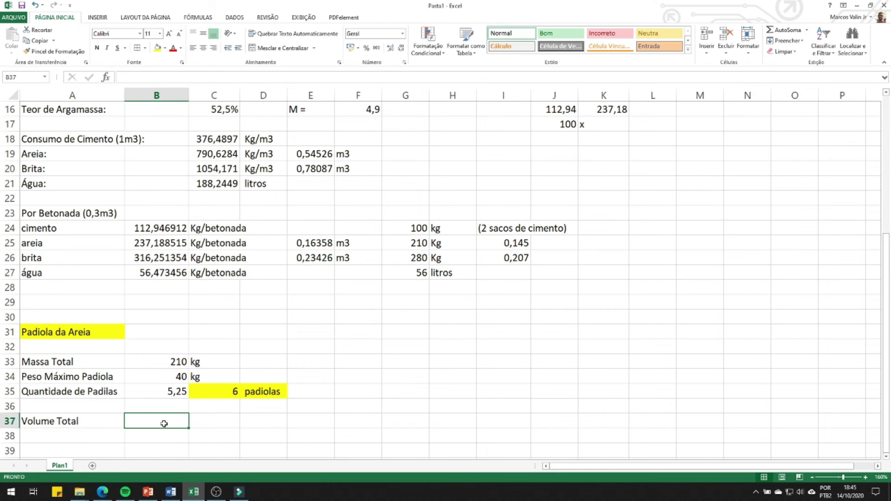
type("=")
left_click(516, 243)
key("Return")
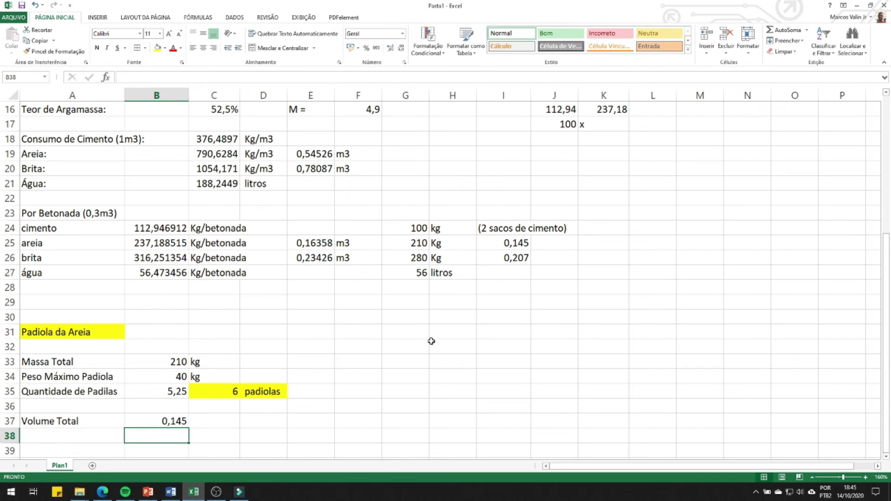
left_click(173, 420)
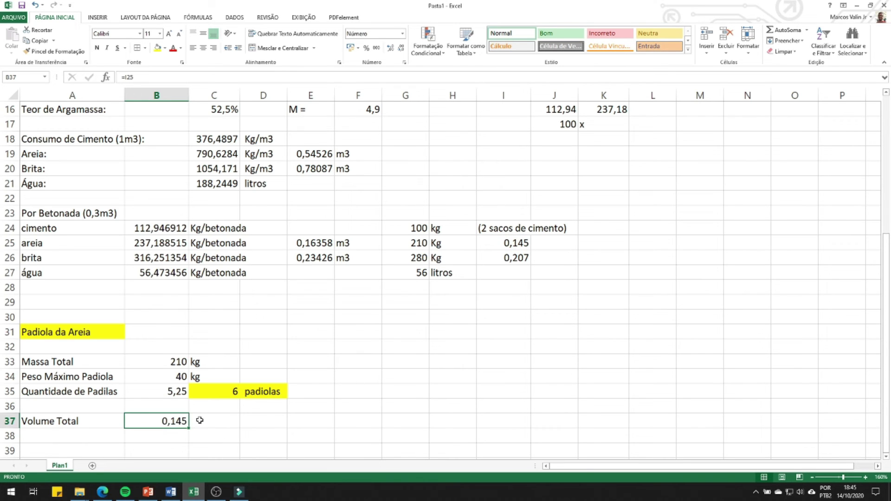
Add the label Volume da Padiola in A38.
left_click(82, 439)
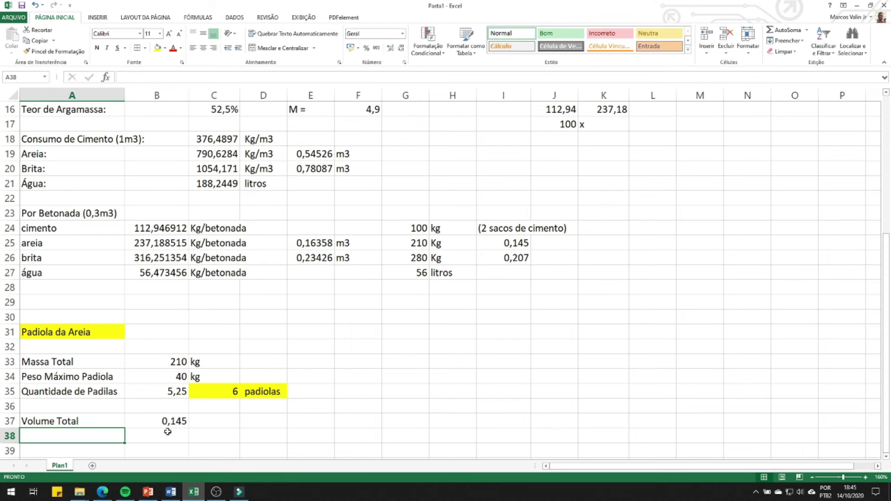
scroll(119, 417, "down", 1)
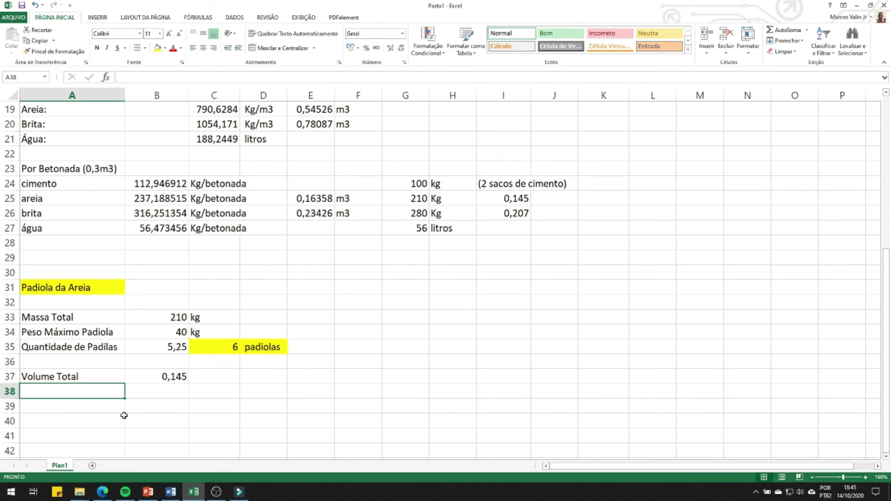
type("Volume ")
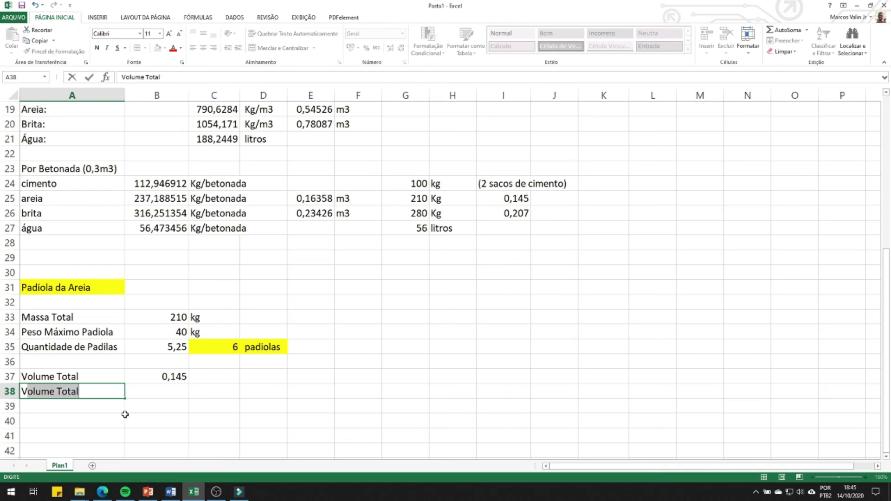
type("de")
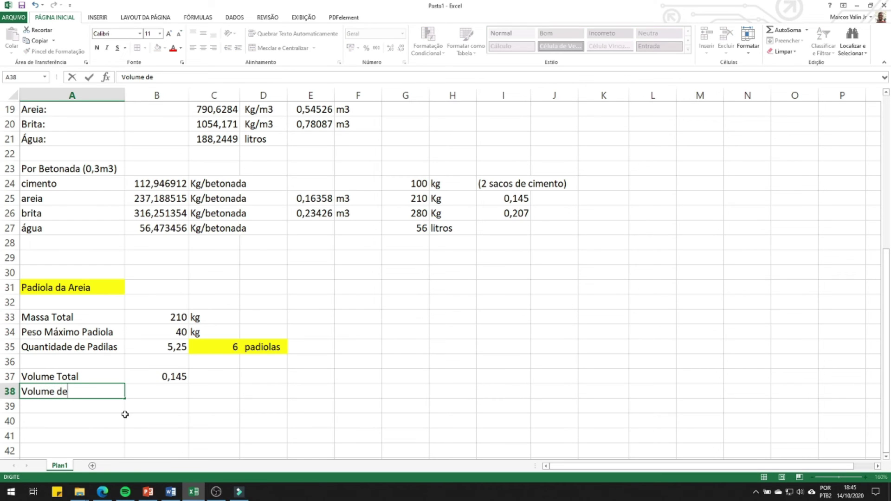
key("BackSpace")
type("a Padiola")
Calculate the volume of each padiola in B38 by dividing the total volume by the rounded count with =B37/C35.
left_click(156, 396)
type("=")
left_click(179, 376)
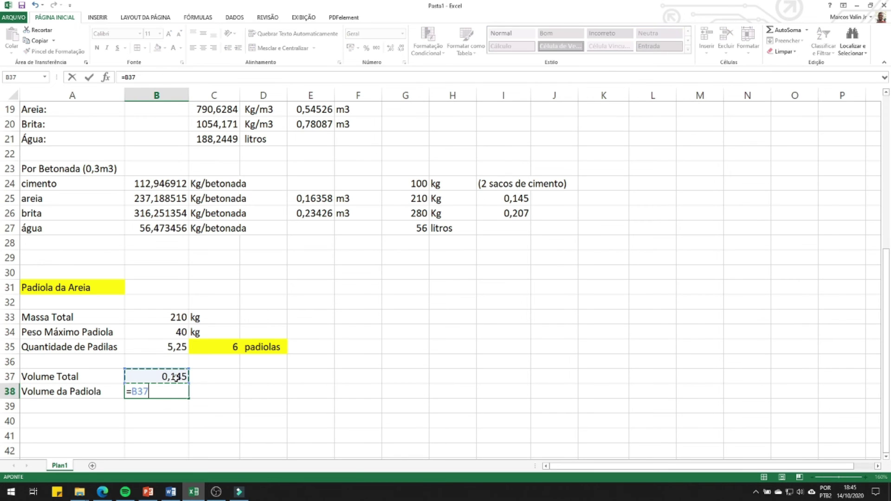
type("/")
left_click(229, 349)
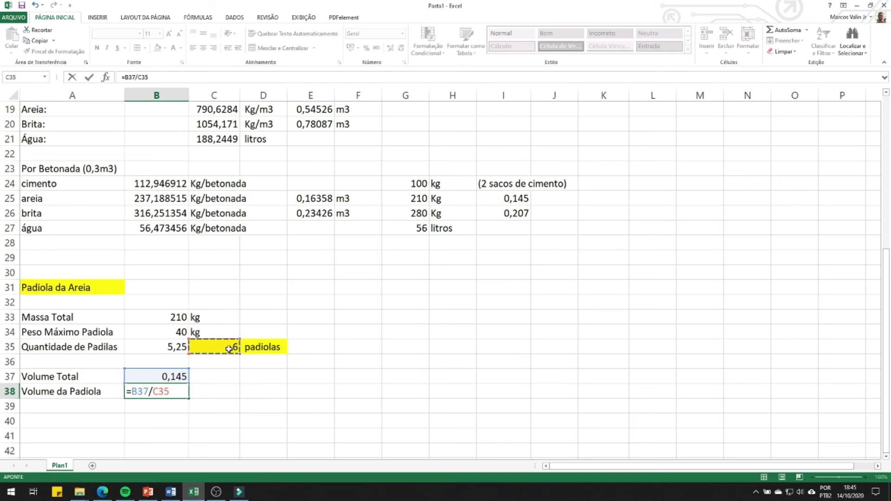
key("Return")
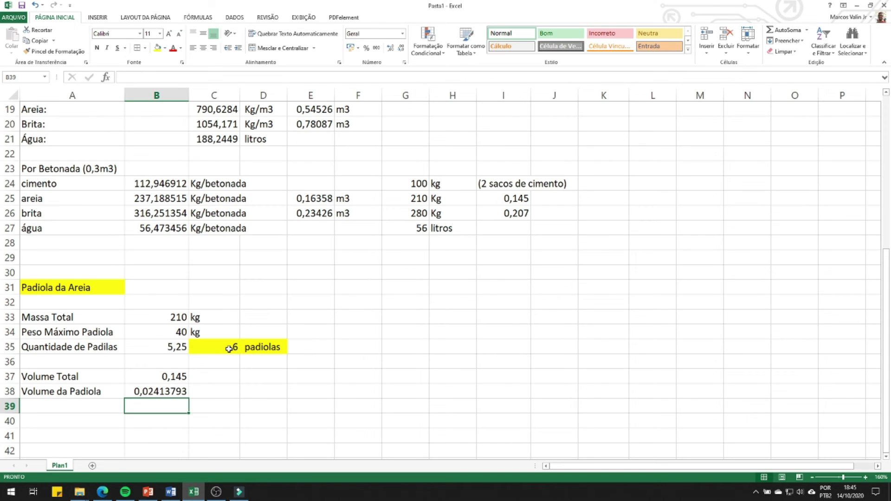
Add the unit m3 in C38 beside the padiola volume.
left_click(198, 391)
type("m3")
key("Tab")
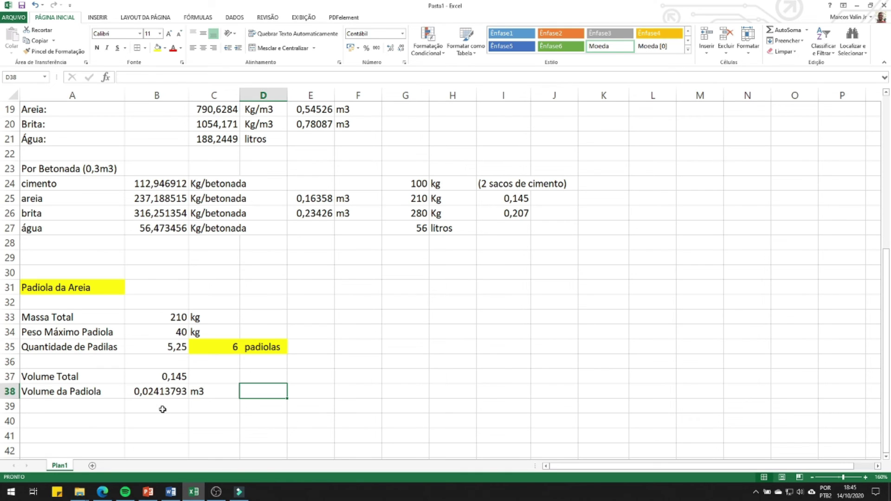
Check the mixer drum opening, Abertura do tambor da betoneira, in the input data at the start of the sheet.
left_click(161, 407)
left_click(76, 422)
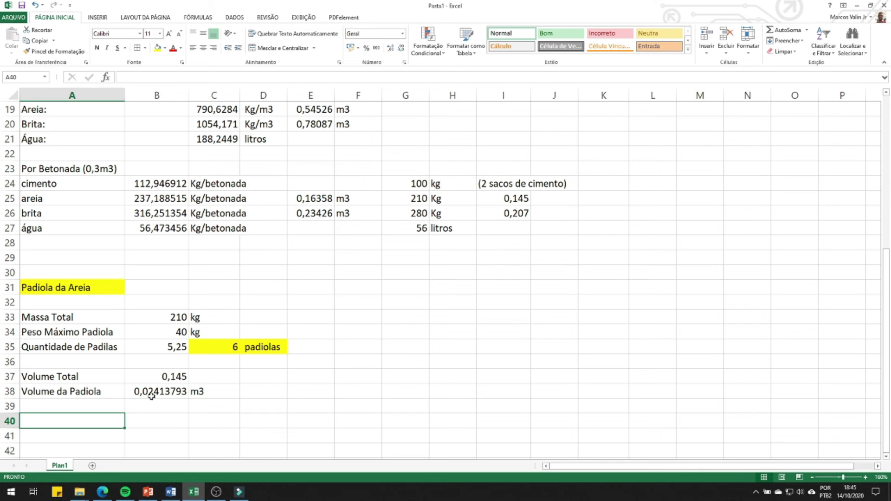
scroll(308, 346, "up", 6)
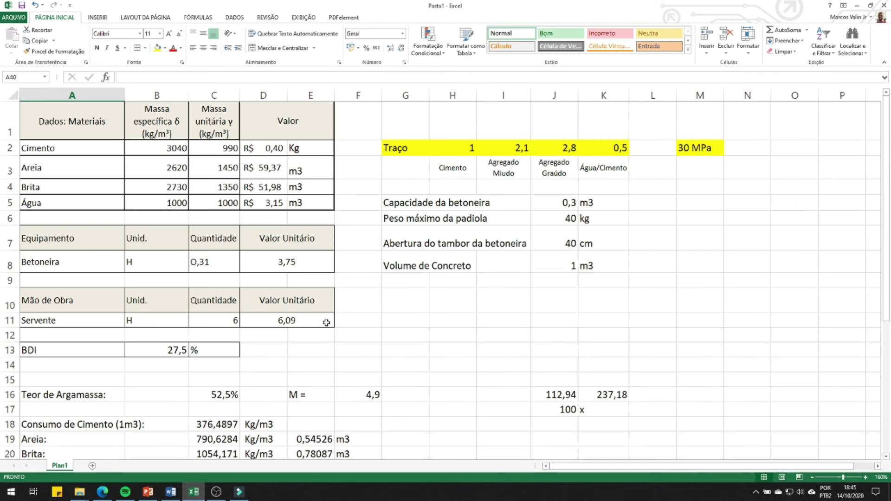
left_click_drag(397, 244, 554, 244)
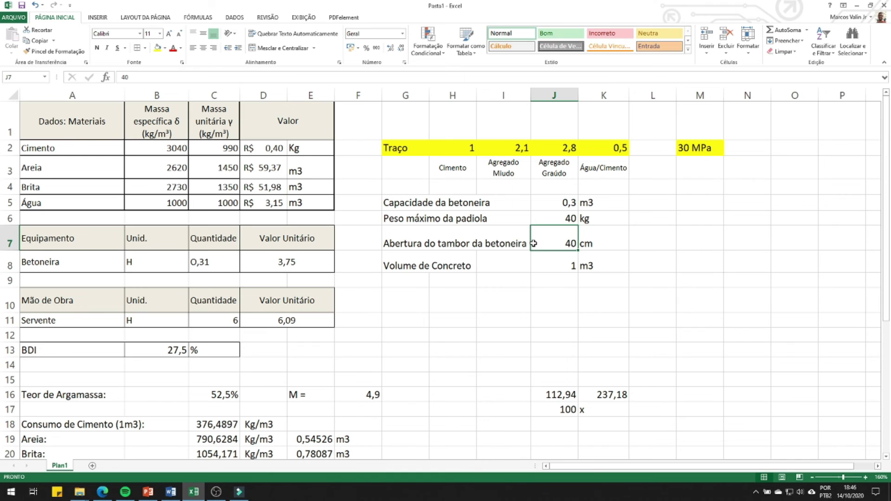
scroll(548, 272, "down", 1)
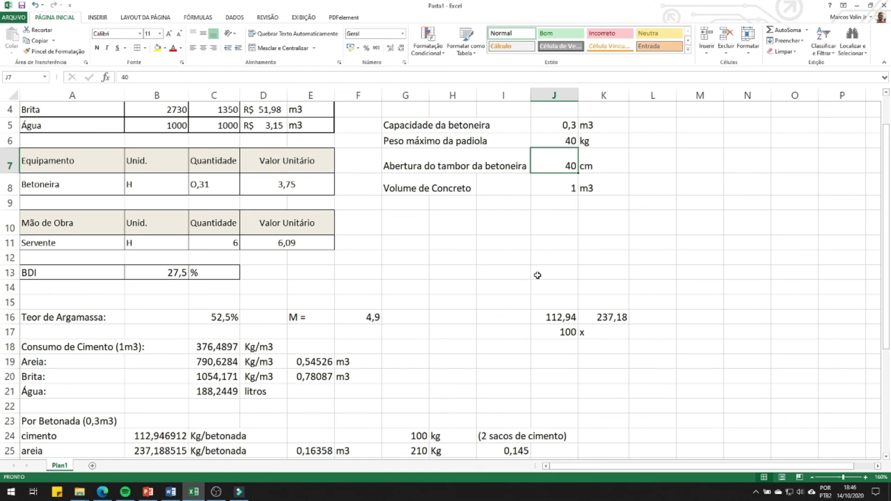
scroll(522, 279, "down", 5)
scroll(278, 341, "down", 1)
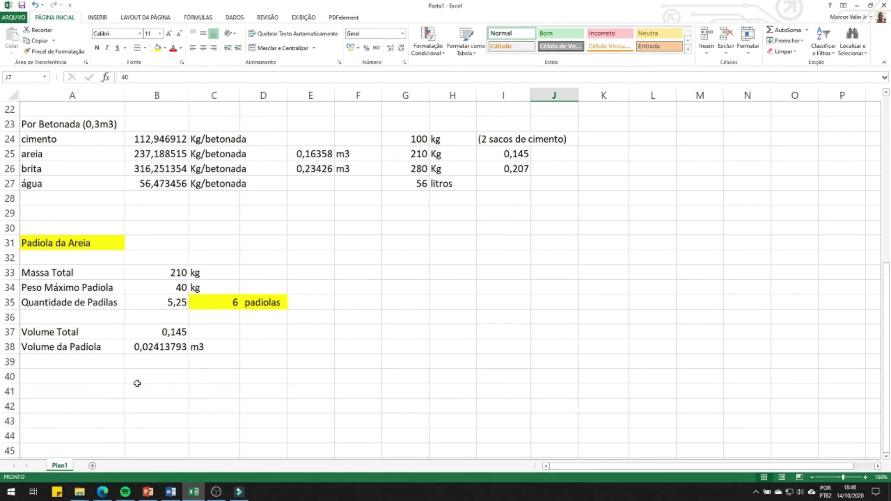
Add the padiola dimension labels base, largura and altura in A40 to A42.
left_click(135, 380)
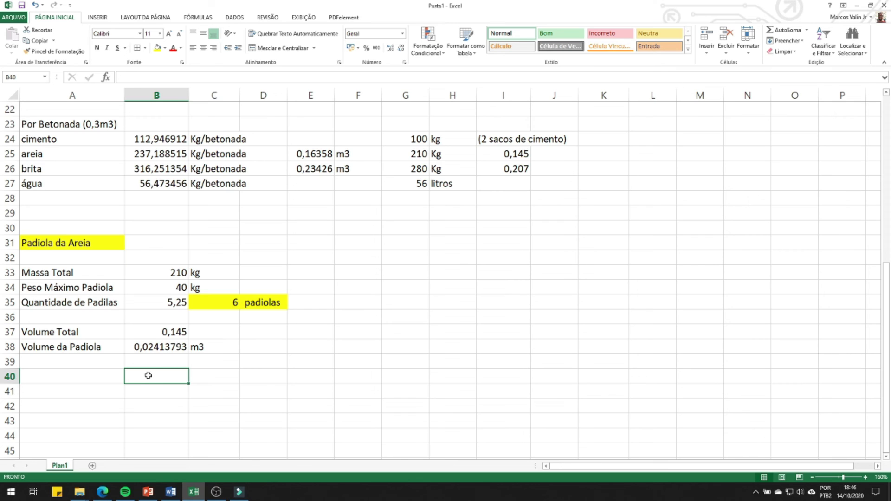
left_click(79, 370)
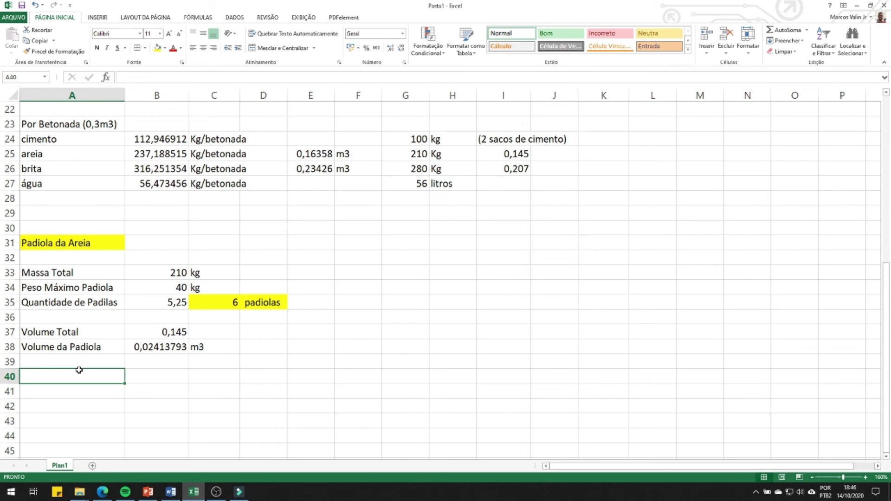
type("base")
key("Return")
type("largura")
key("Return")
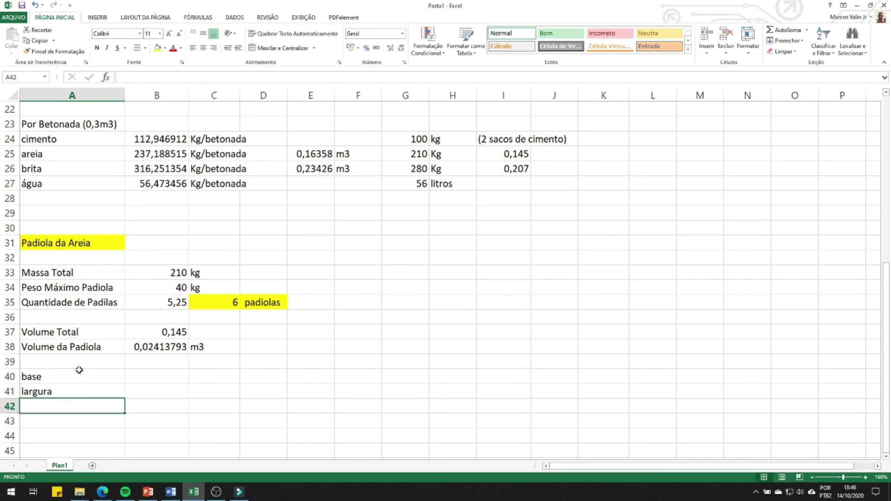
type("altura")
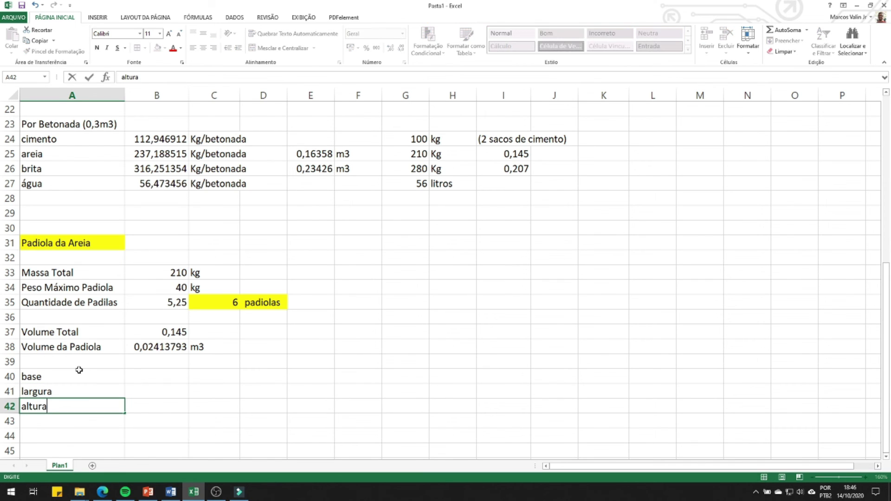
key("Return")
Enter 30 cm in B40 as the base dimension of the sand padiola.
key("Up")
key("Up")
key("Up")
key("Right")
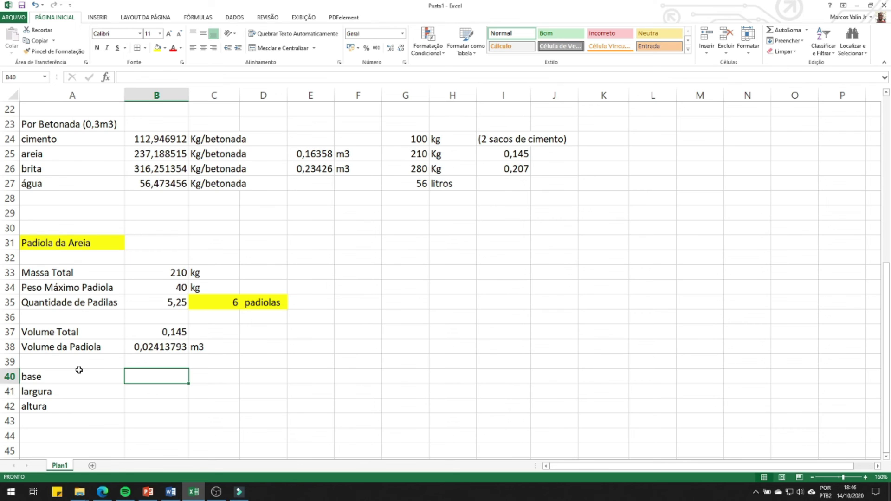
type("30")
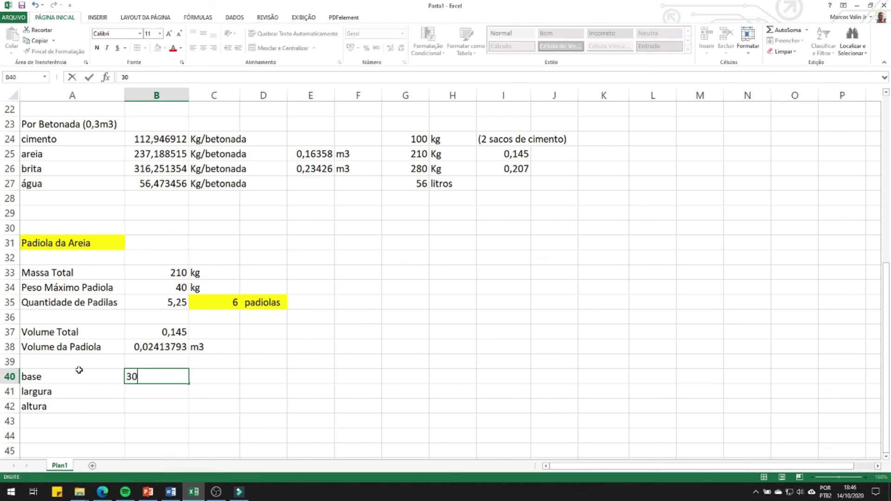
type(" cm")
key("Tab")
key("Left")
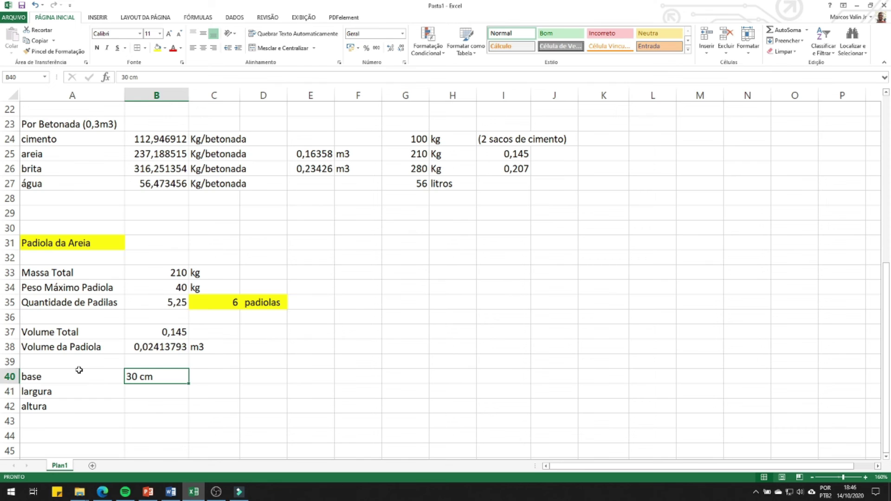
Enter 30 cm in B41 as the padiola's largura and fill the altura cell B42 with yellow.
key("Down")
type("30 cm")
left_click(138, 406)
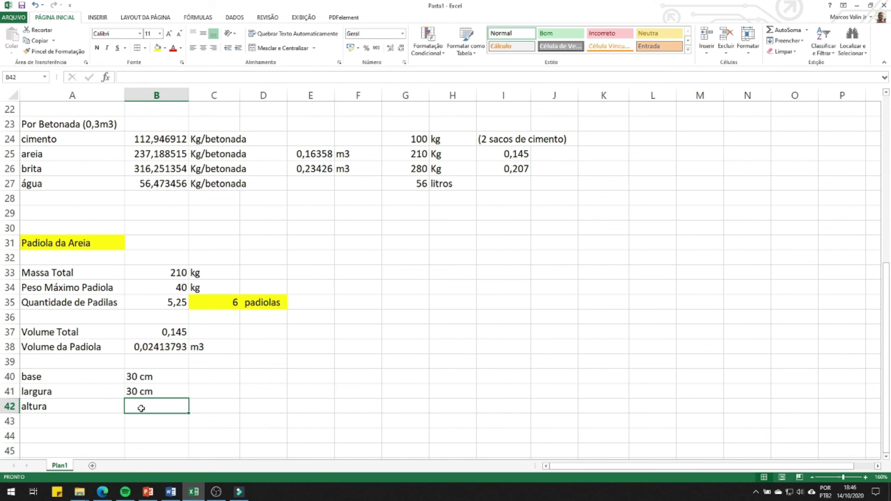
left_click(157, 47)
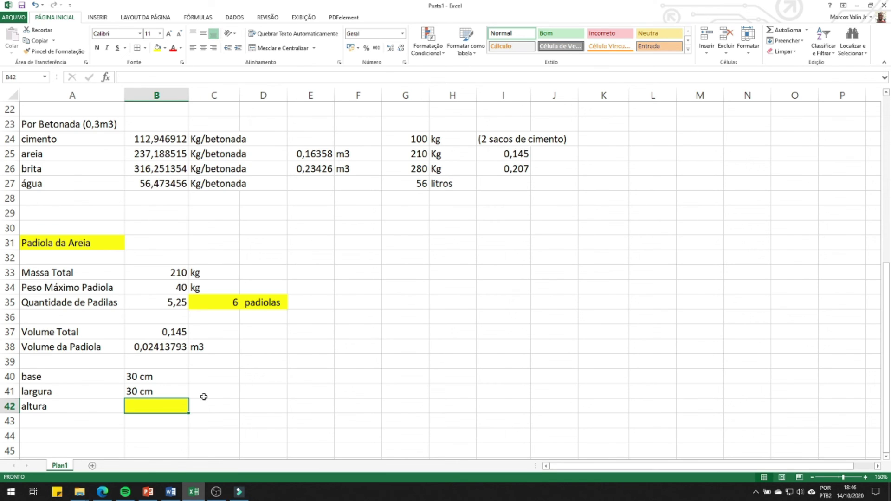
Enter the base and largura in metres, 0,3 in C40 and C41, with the unit m in D40 and D41.
left_click(216, 375)
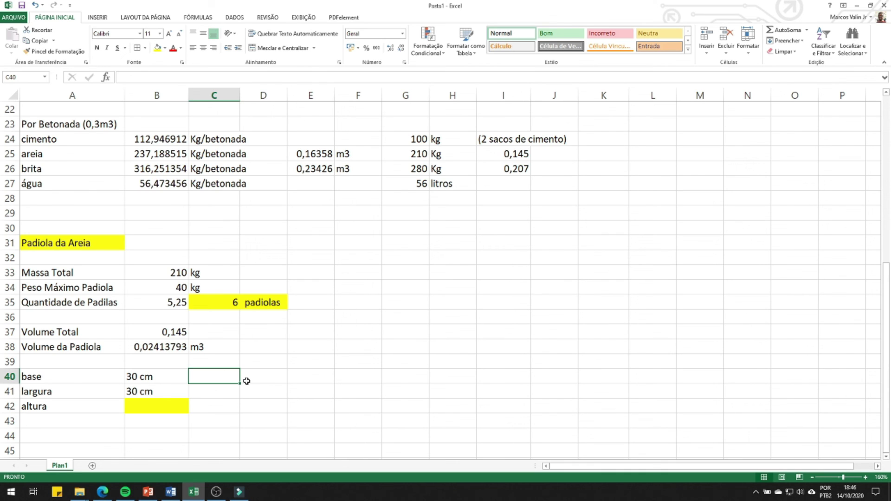
type("0,")
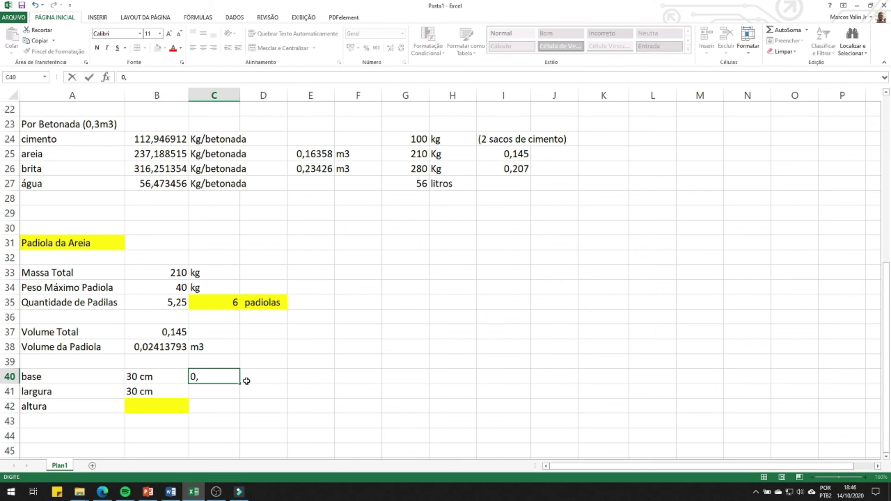
type("3")
left_click(246, 381)
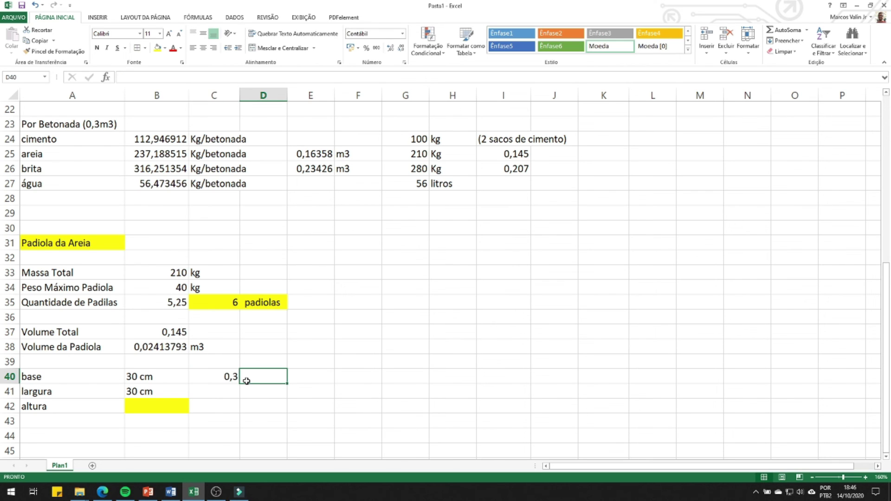
type("m")
key("Return")
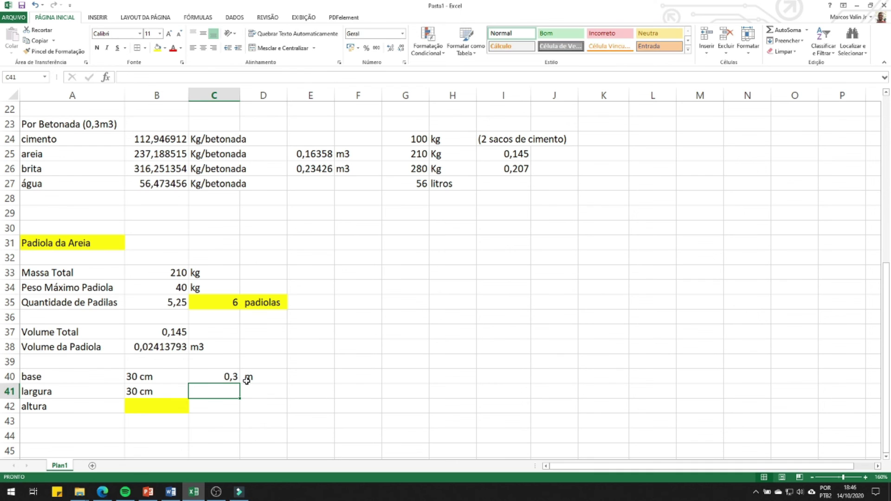
type("0,3")
key("Tab")
type("m")
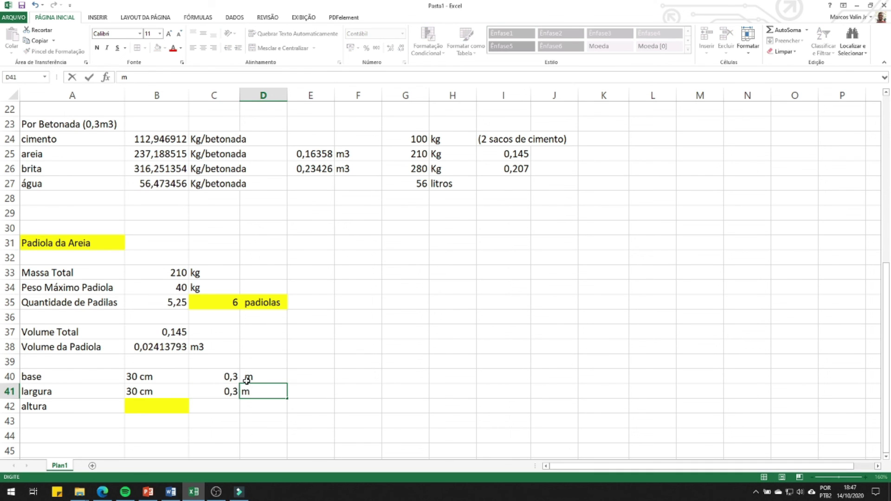
key("Return")
key("Left")
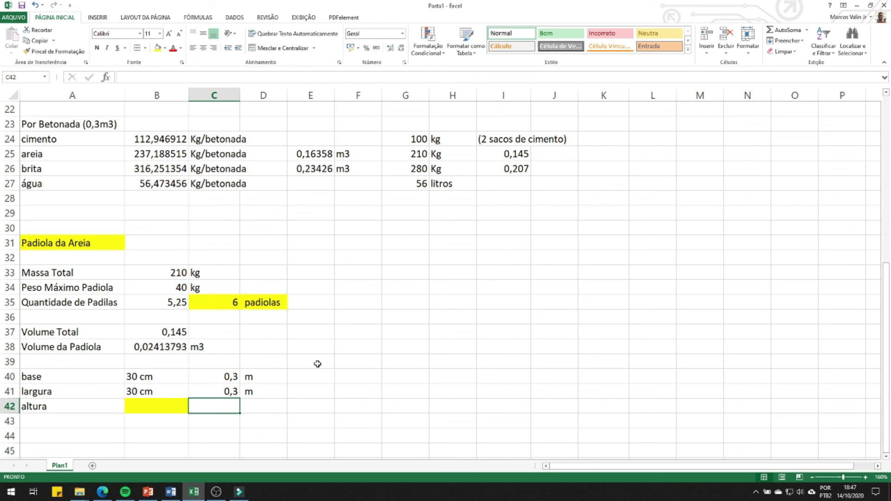
Write the volume formula V = b * l * h as a note in F39.
left_click(360, 364)
type("V")
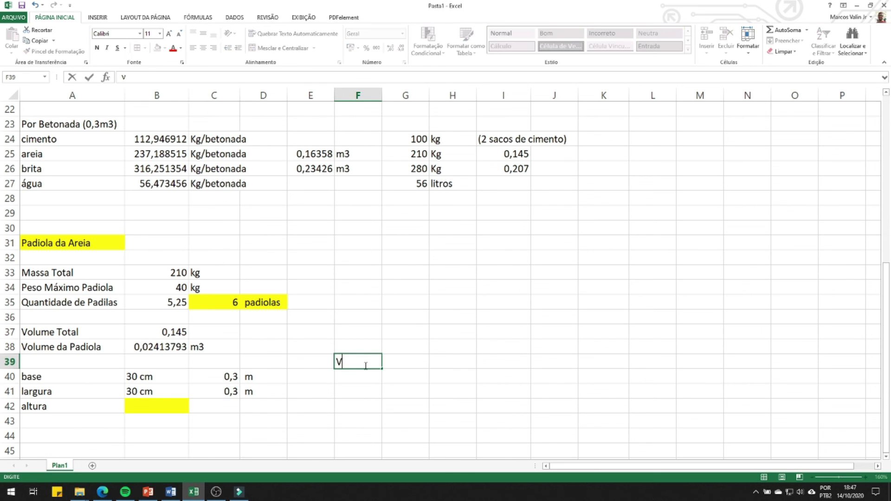
type(" -")
type(" b")
type(" * l * h")
left_click(362, 390)
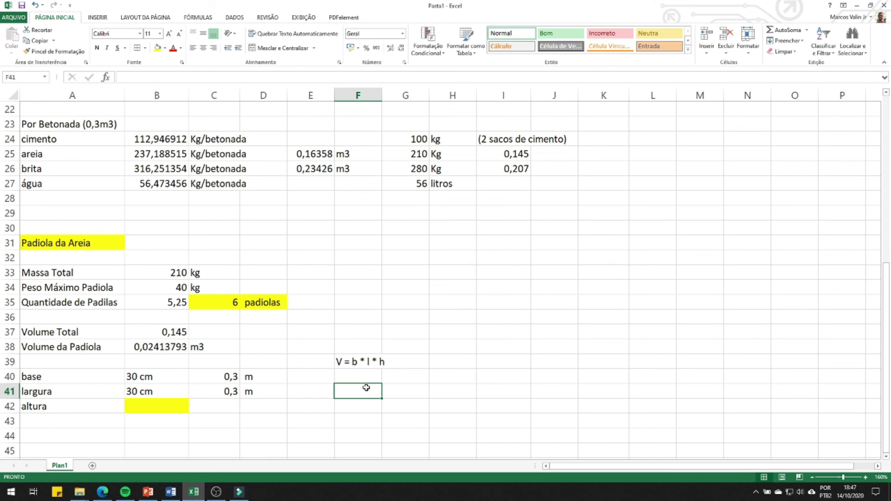
Calculate the padiola's altura in B42 by dividing its volume by base times largura, =B38/(C40*C41).
left_click(159, 351)
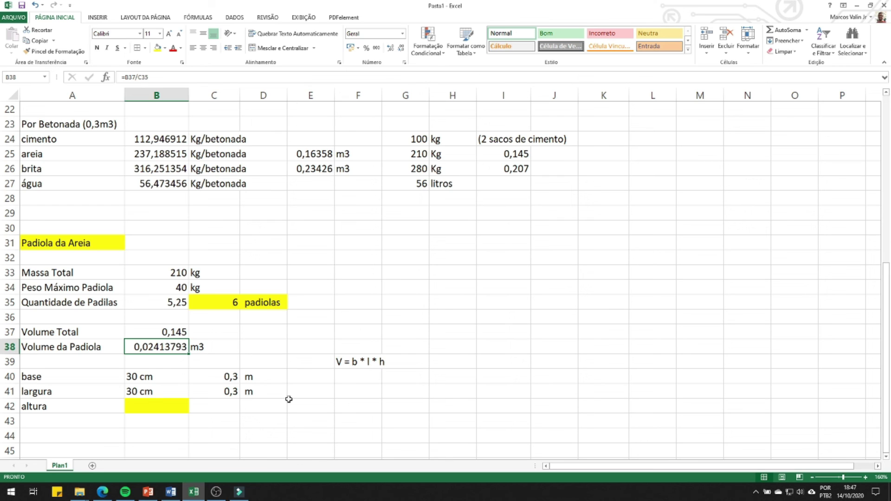
left_click(173, 407)
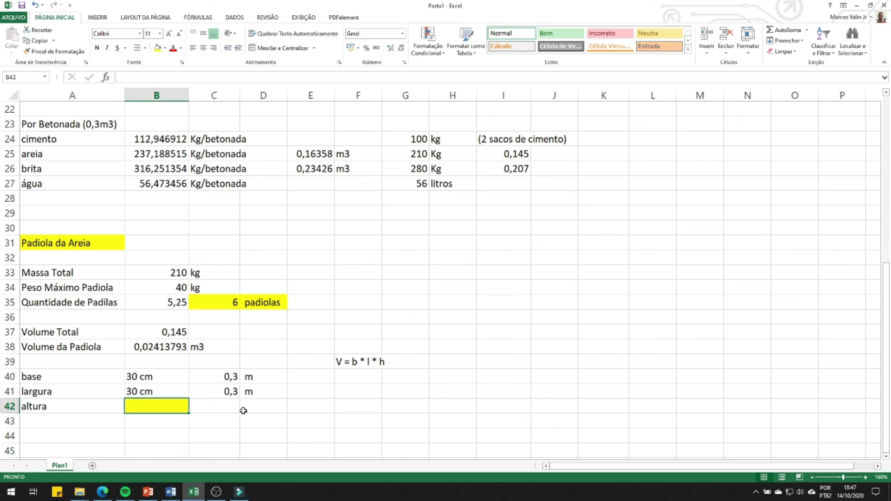
type("=")
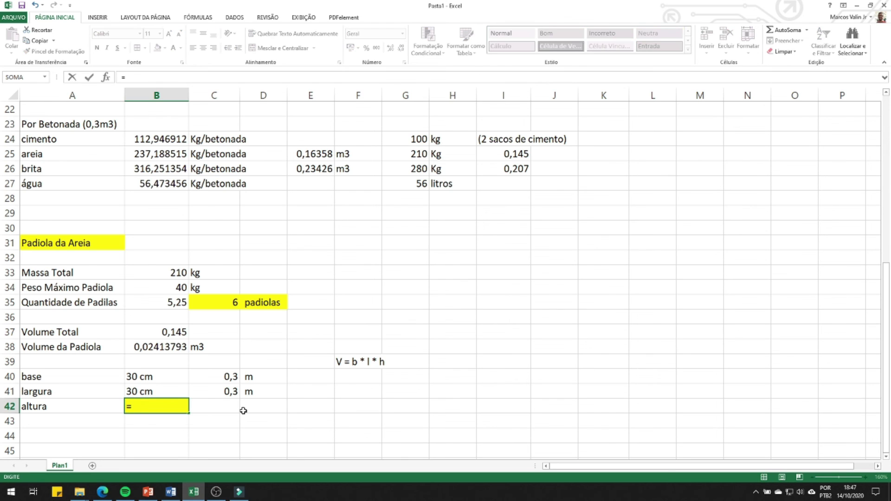
left_click(151, 347)
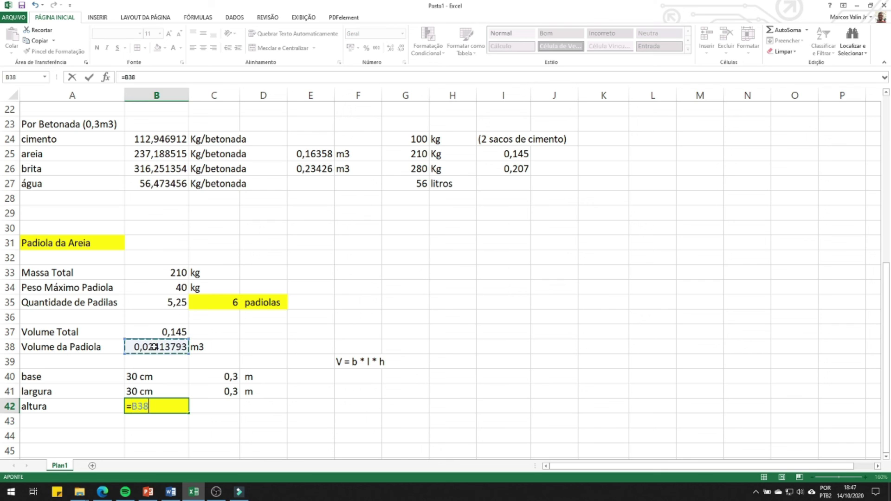
type("(")
type("/")
left_click(229, 377)
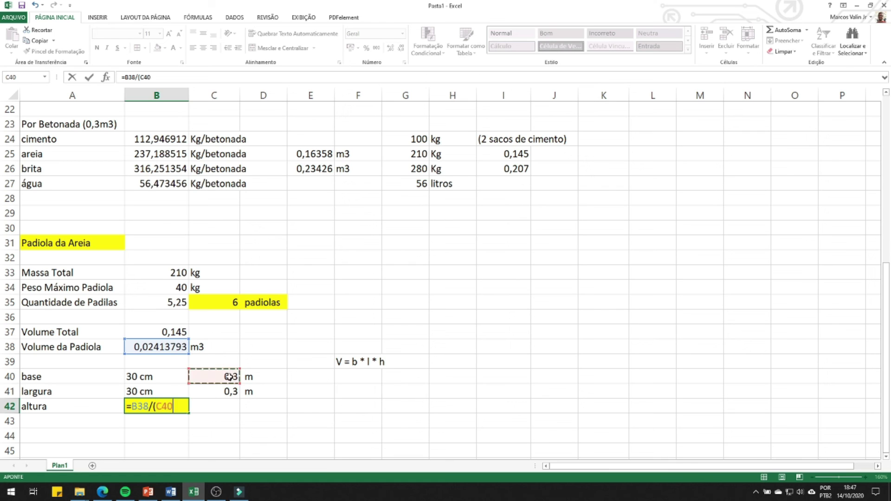
type("*")
left_click(227, 392)
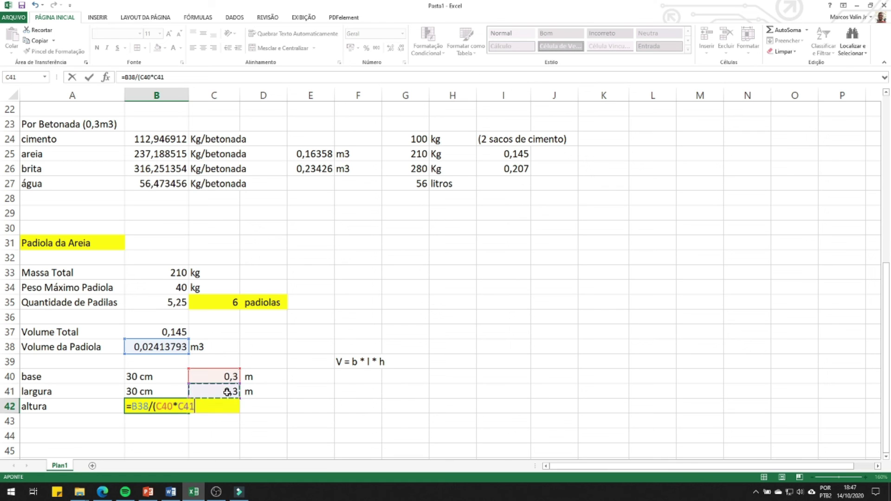
type(")")
key("Return")
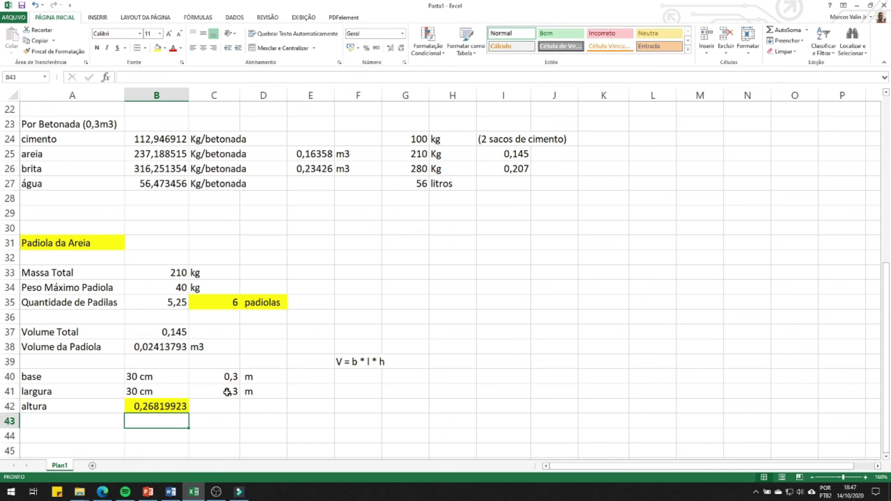
Reduce the altura value in B42 to two decimal places.
left_click(158, 404)
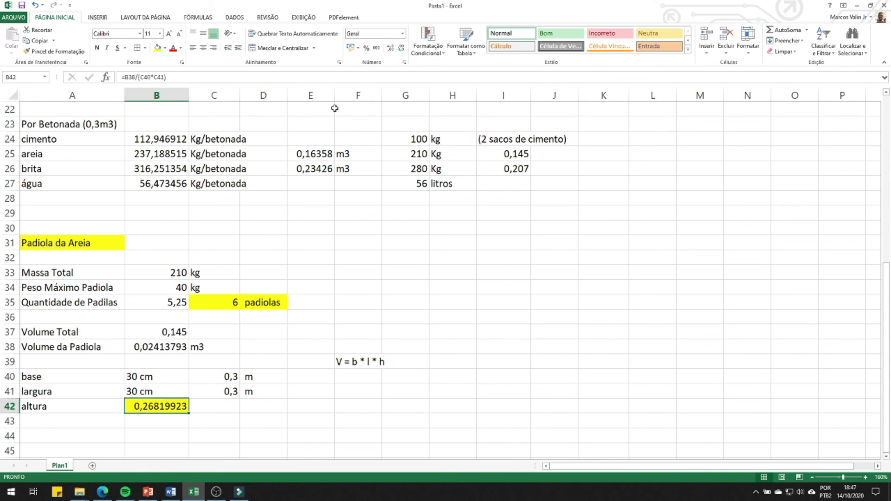
left_click(401, 48)
left_click(401, 48)
left_click(401, 48)
left_click(401, 48)
left_click(401, 48)
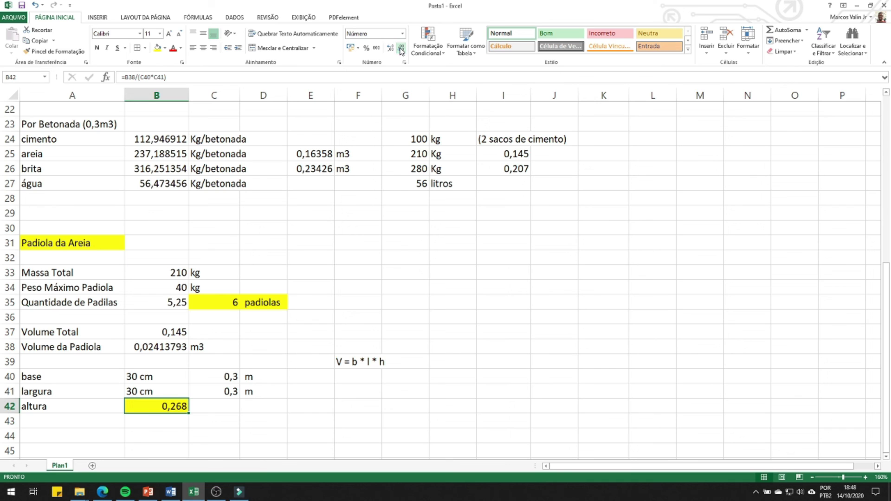
left_click(401, 49)
Try 0,29 m for both the base in C40 and the largura in C41.
left_click(230, 379)
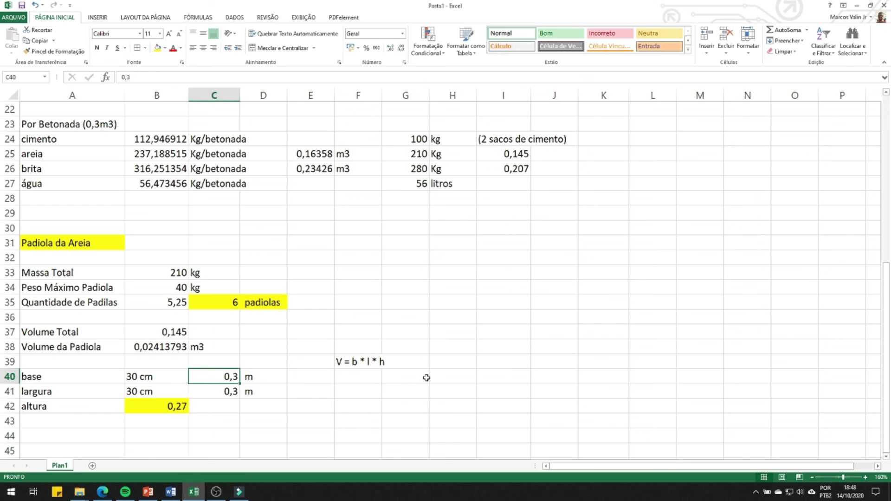
type("0,29")
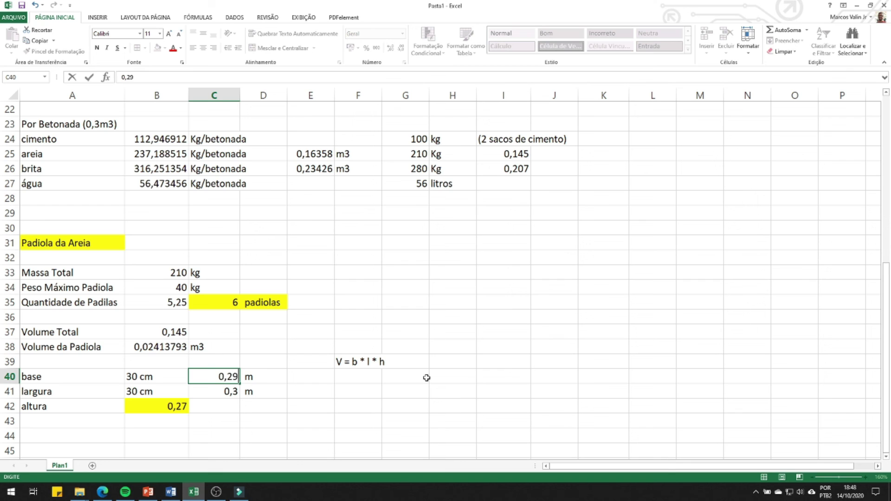
key("Return")
type("0,29")
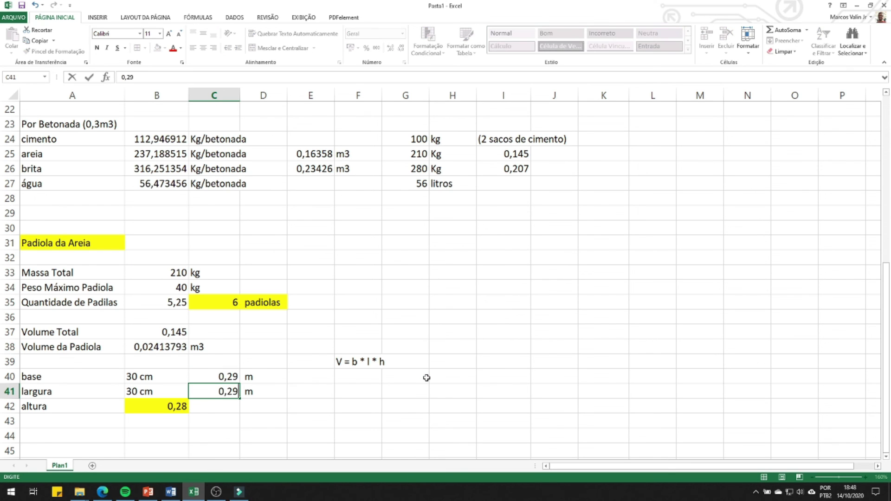
Set the base in C40 and the largura in C41 back to 0,3 m.
key("Up")
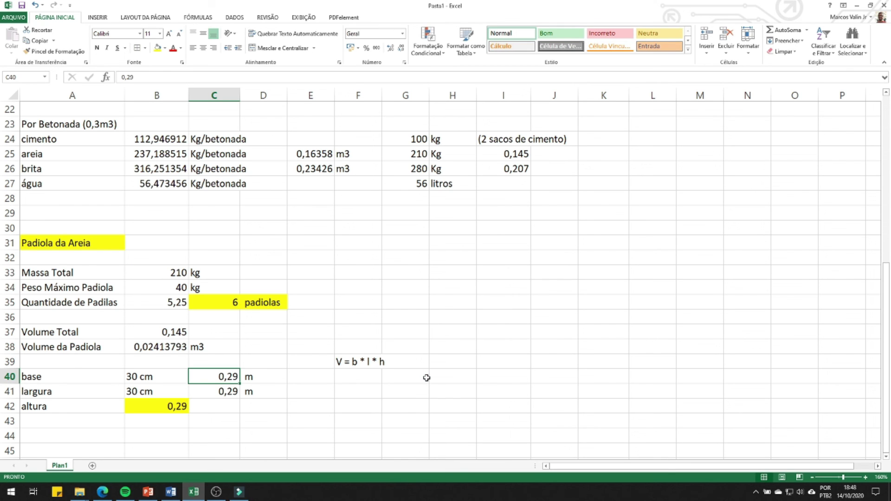
type("0,3")
key("Return")
type("0,")
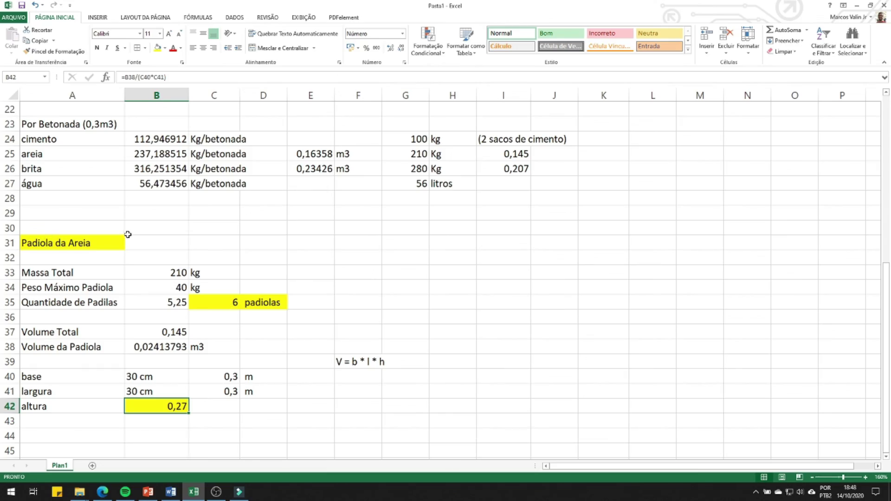
Select the whole Padiola da Areia calculation block, A31:G44.
left_click_drag(44, 239, 389, 431)
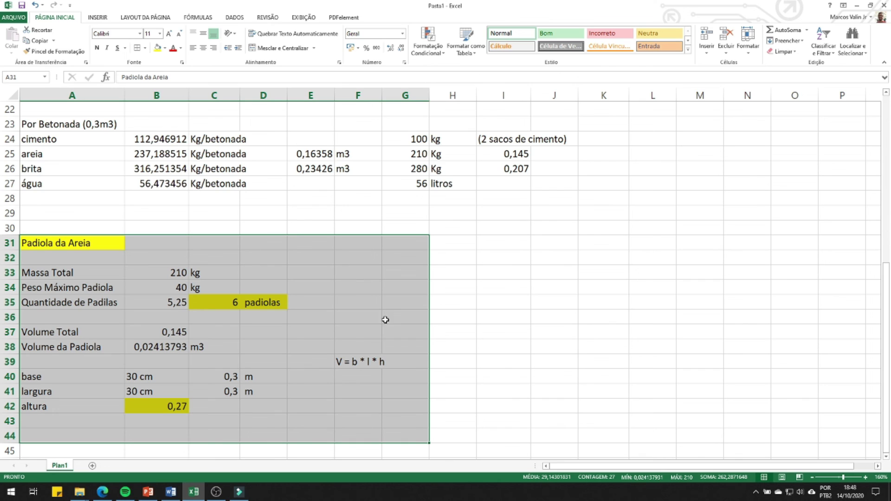
scroll(384, 319, "down", 2)
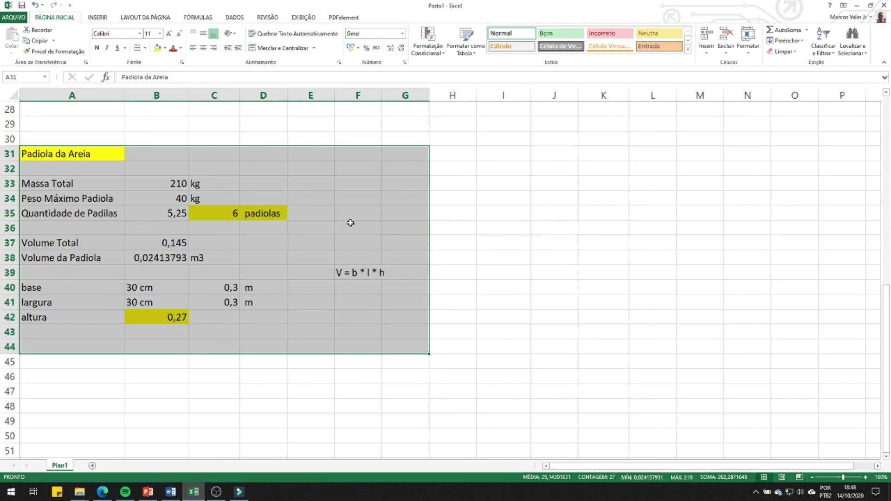